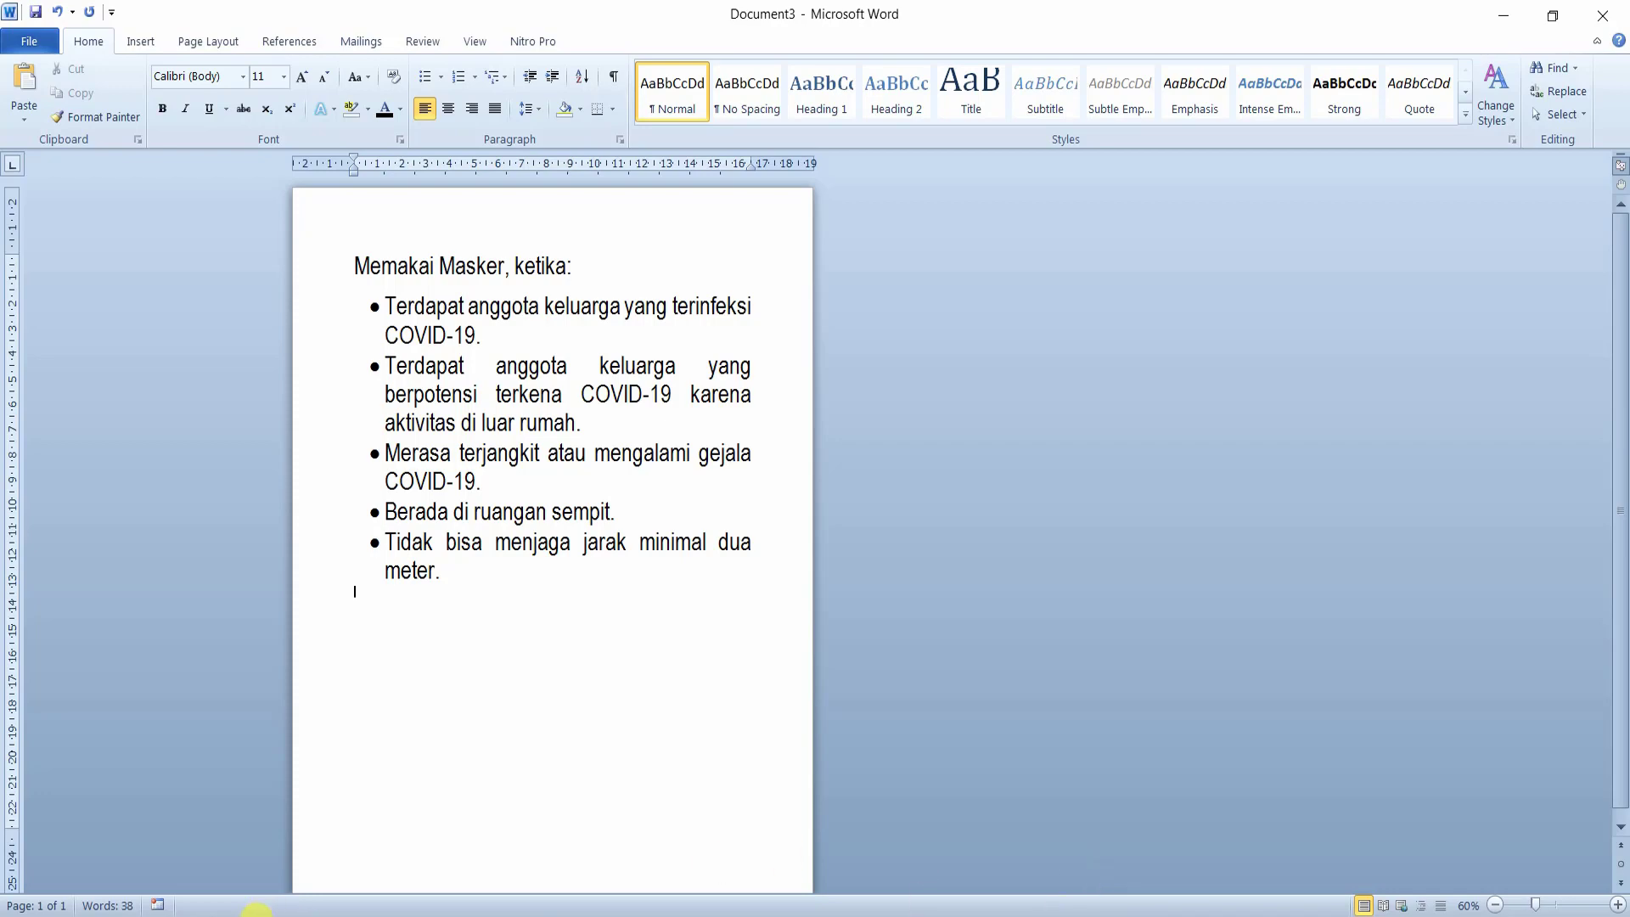
- Switch to the Document1 window and clear the selection on its first page
{"action": "mouse_move", "coordinate": [256, 908]}
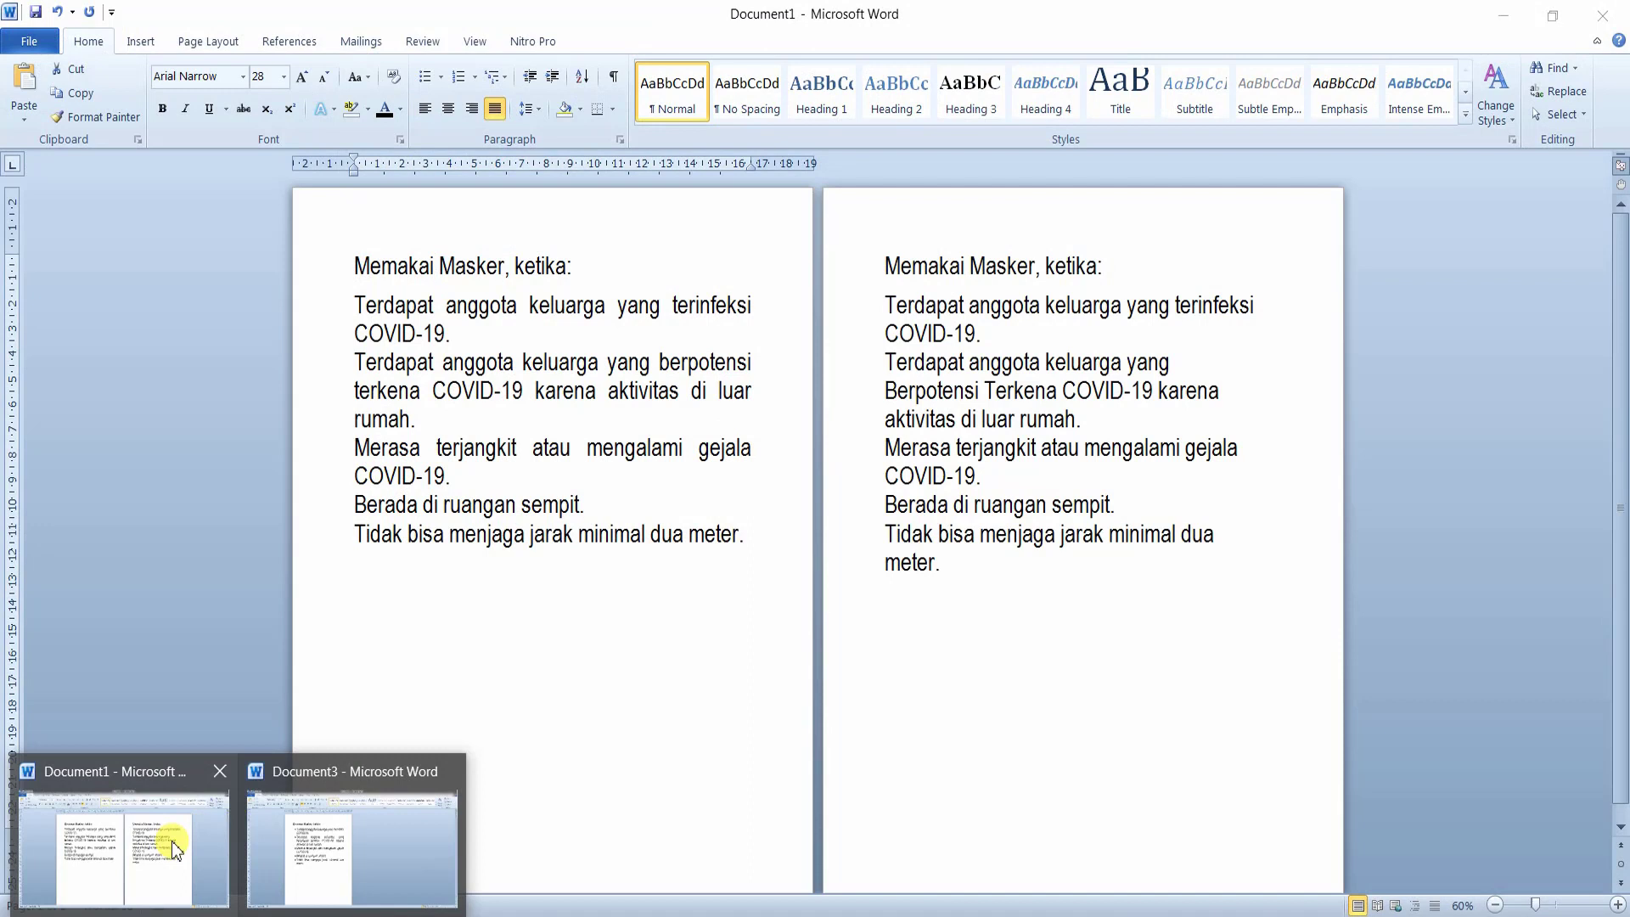
{"action": "left_click", "coordinate": [174, 845]}
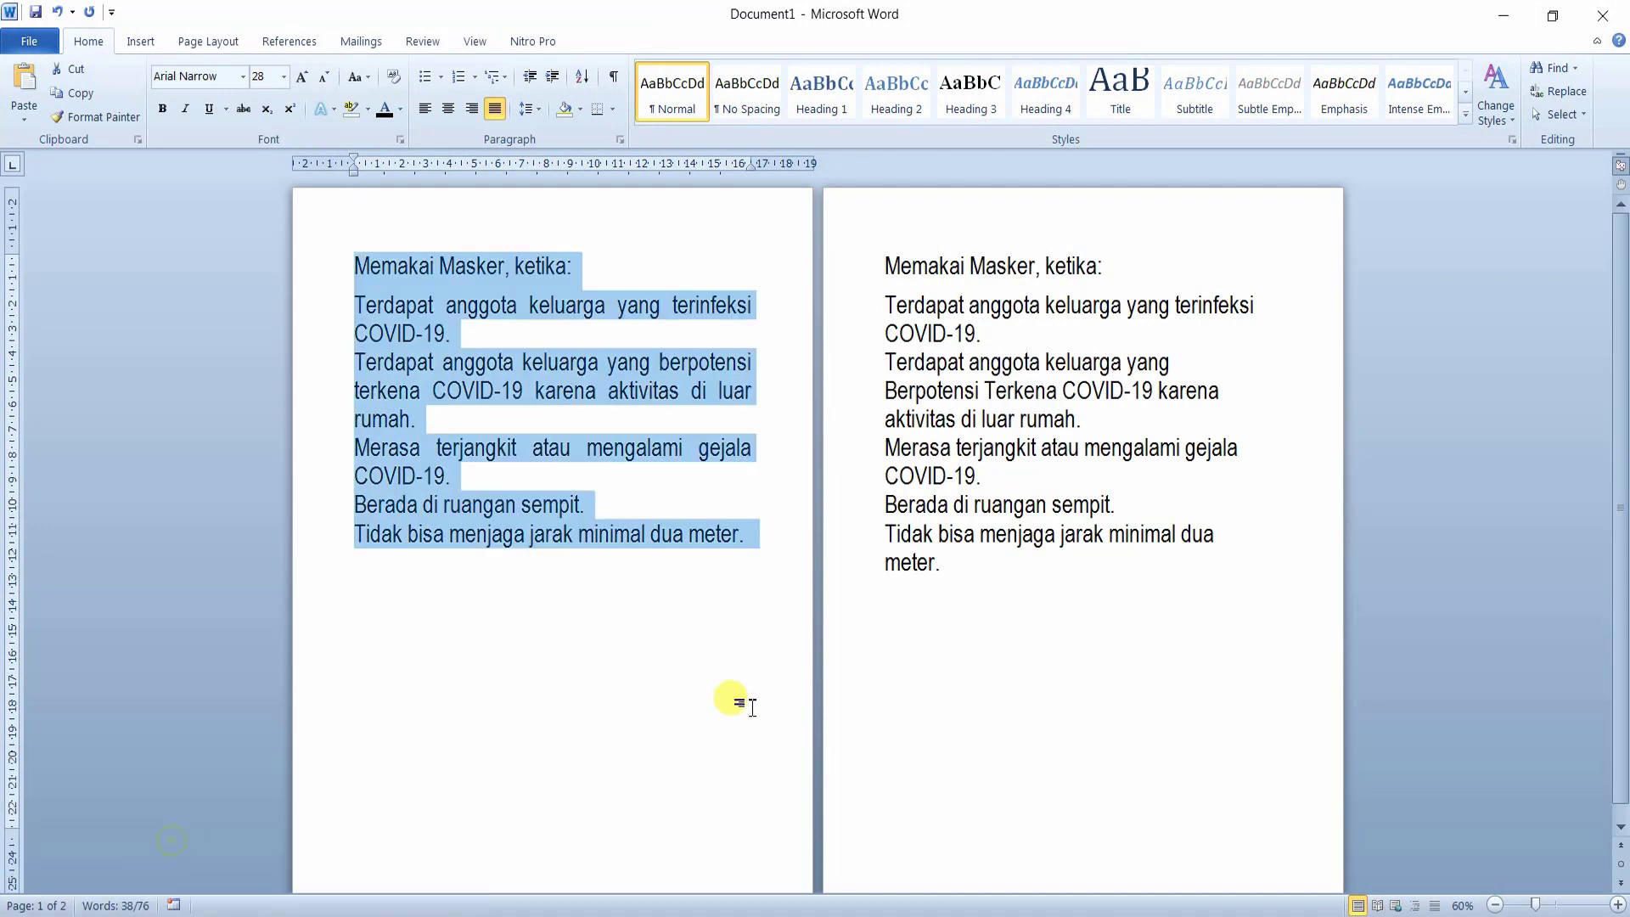
{"action": "left_click", "coordinate": [744, 605]}
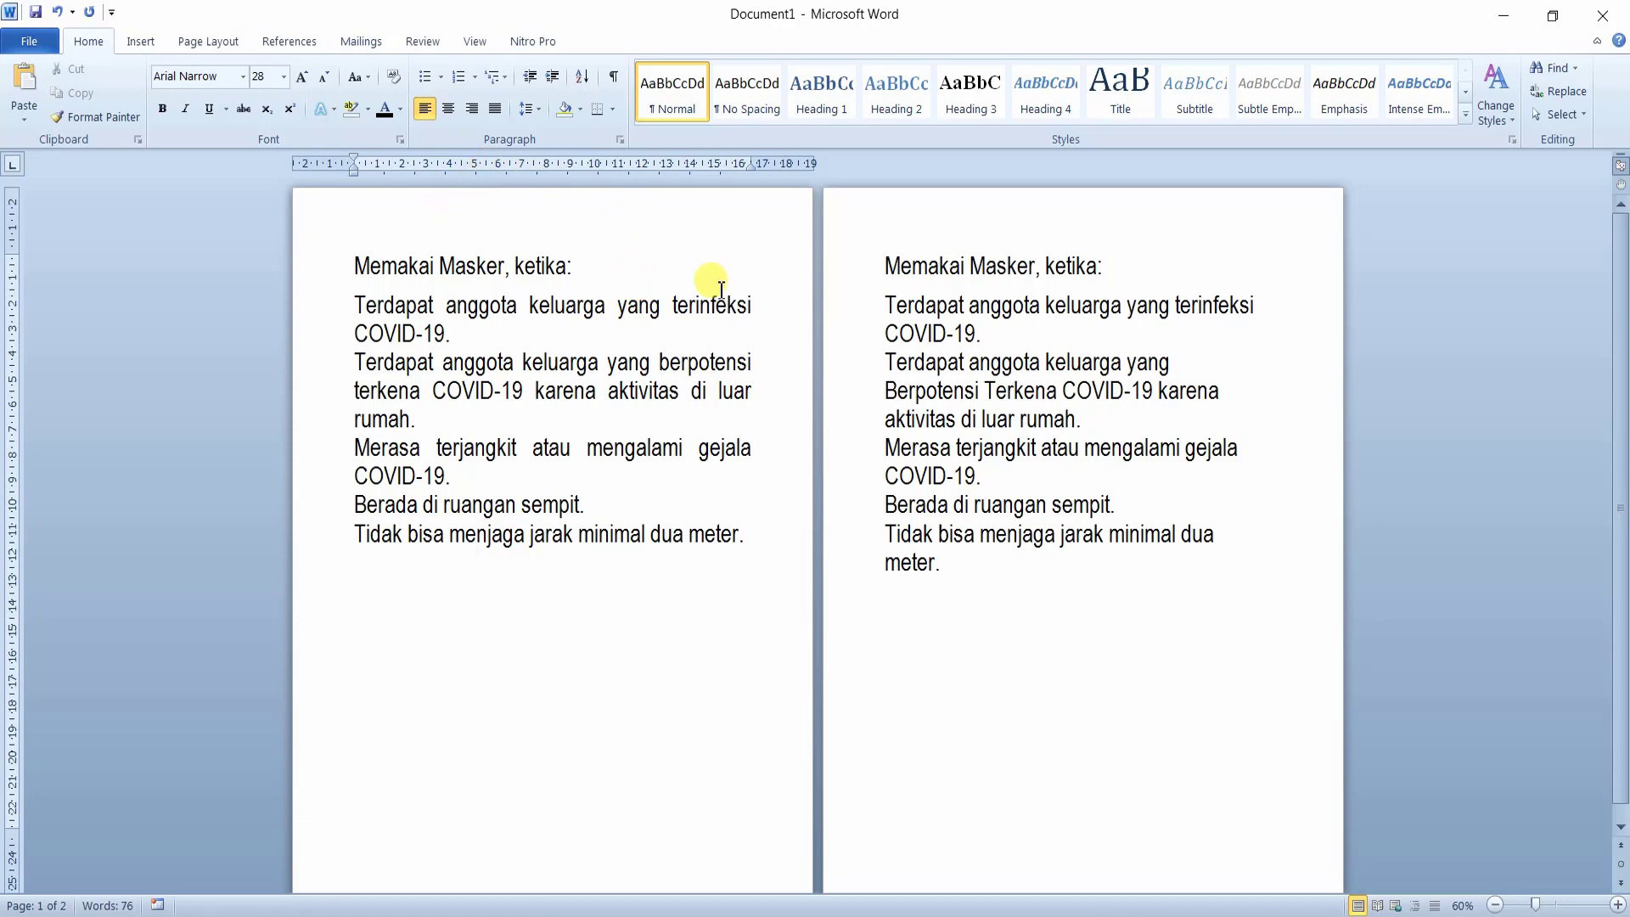
- Examine how the lines under "Memakai Masker, ketika:" are broken on the first and second pages
{"action": "left_click", "coordinate": [760, 310]}
{"action": "left_click", "coordinate": [750, 332]}
{"action": "left_click_drag", "start_coordinate": [353, 305], "coordinate": [753, 538]}
{"action": "left_click", "coordinate": [759, 450]}
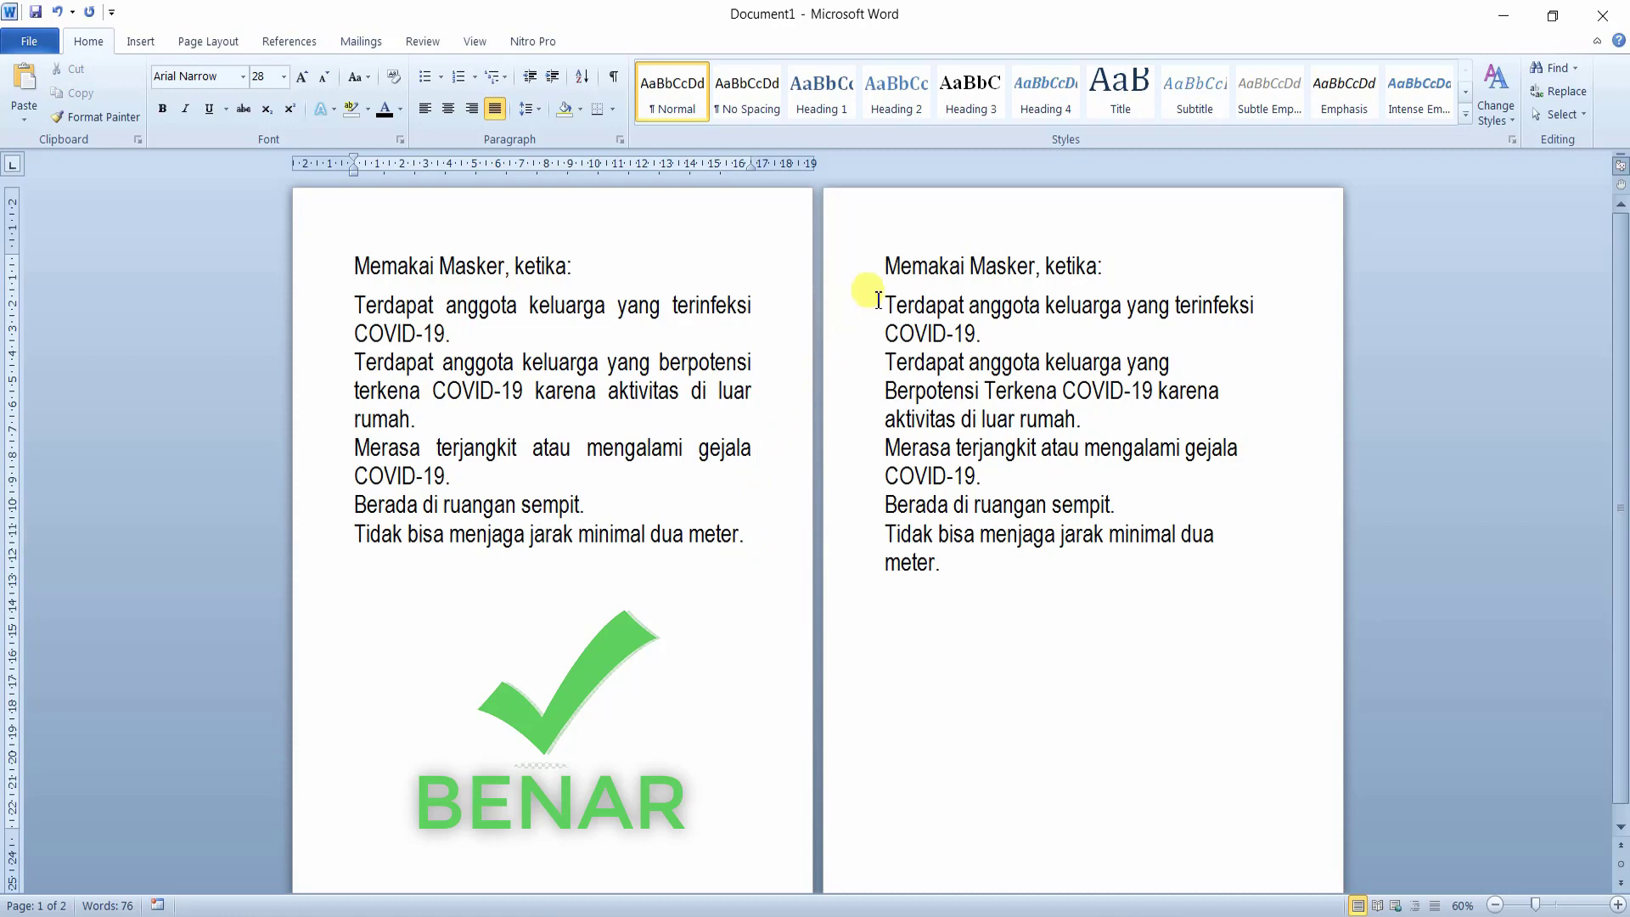
{"action": "left_click_drag", "start_coordinate": [883, 307], "coordinate": [990, 597]}
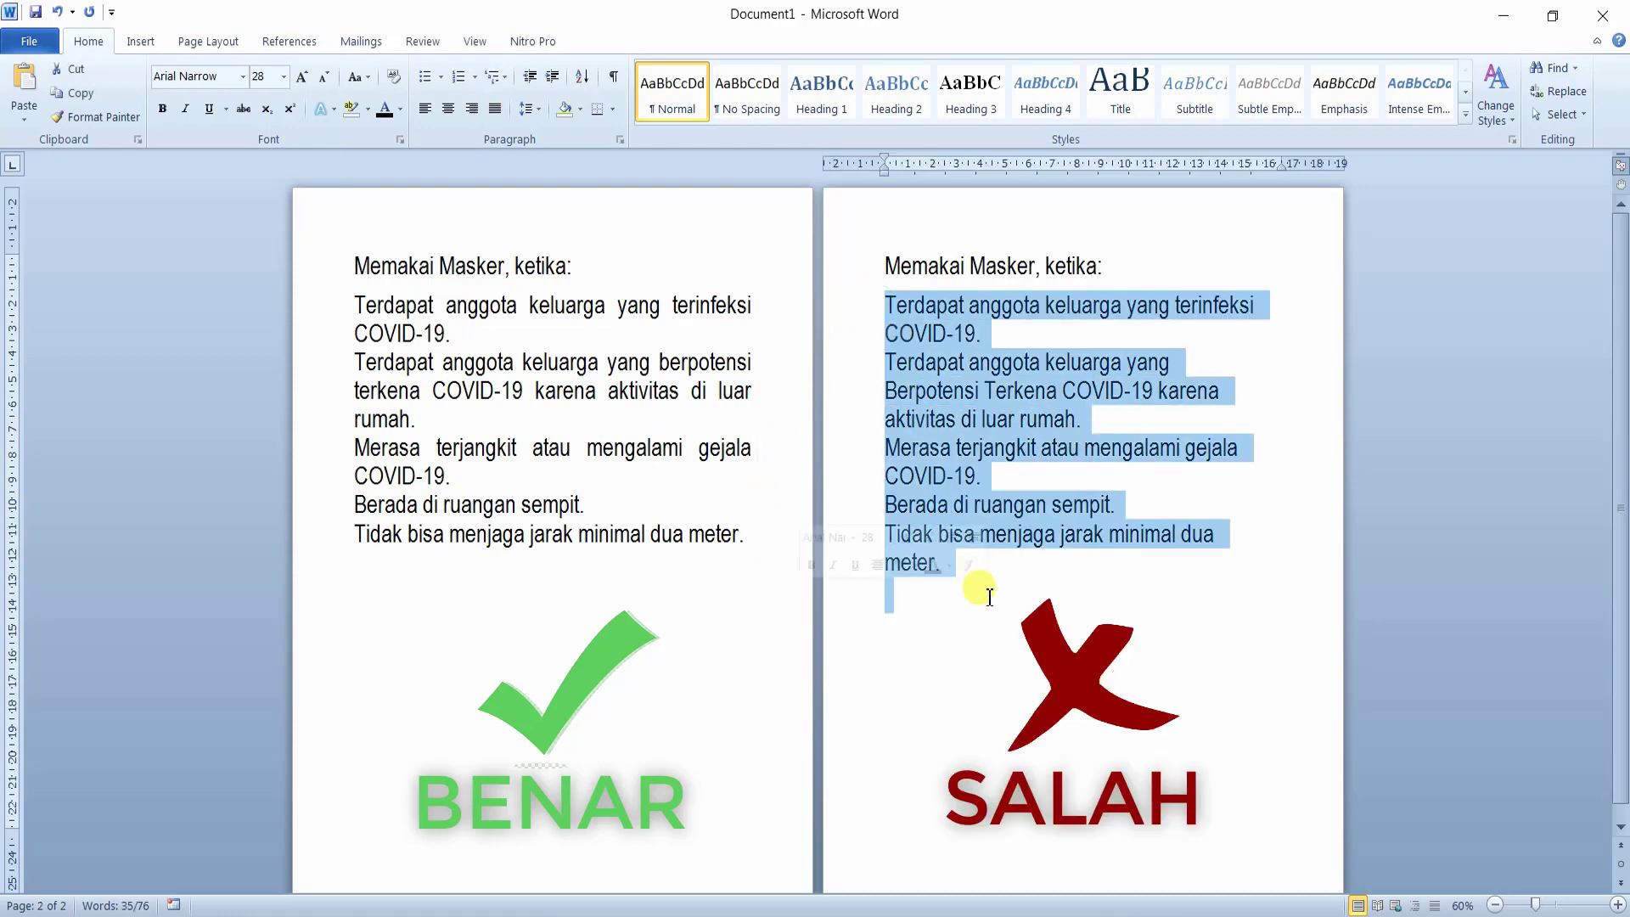
{"action": "left_click", "coordinate": [988, 596]}
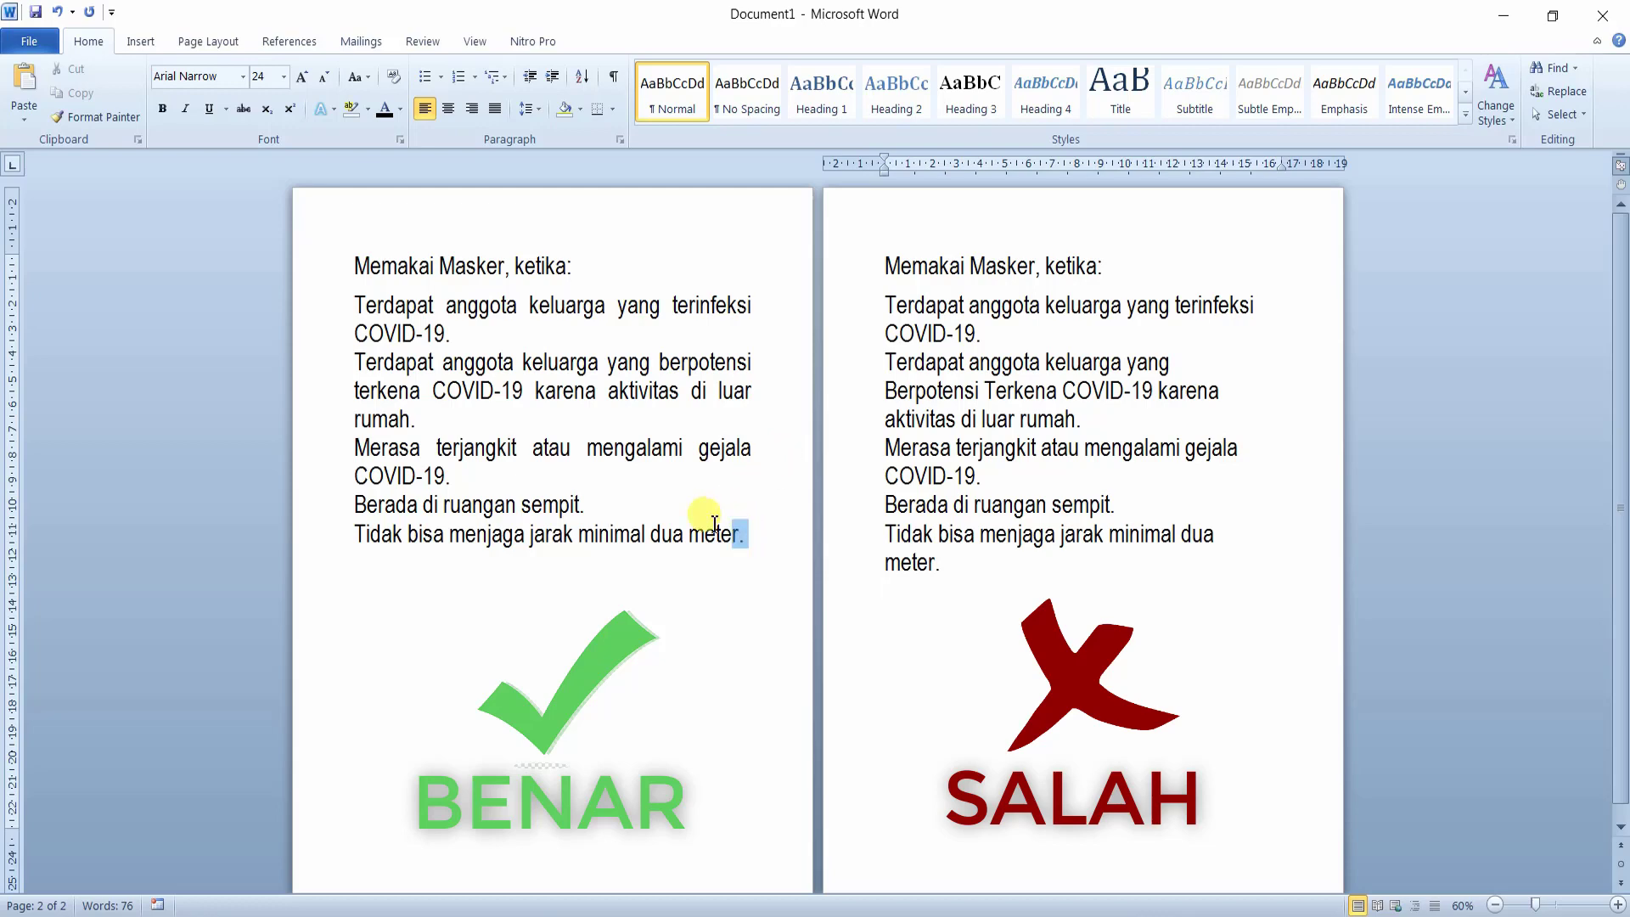
{"action": "left_click_drag", "start_coordinate": [740, 533], "coordinate": [637, 487]}
{"action": "left_click", "coordinate": [648, 501]}
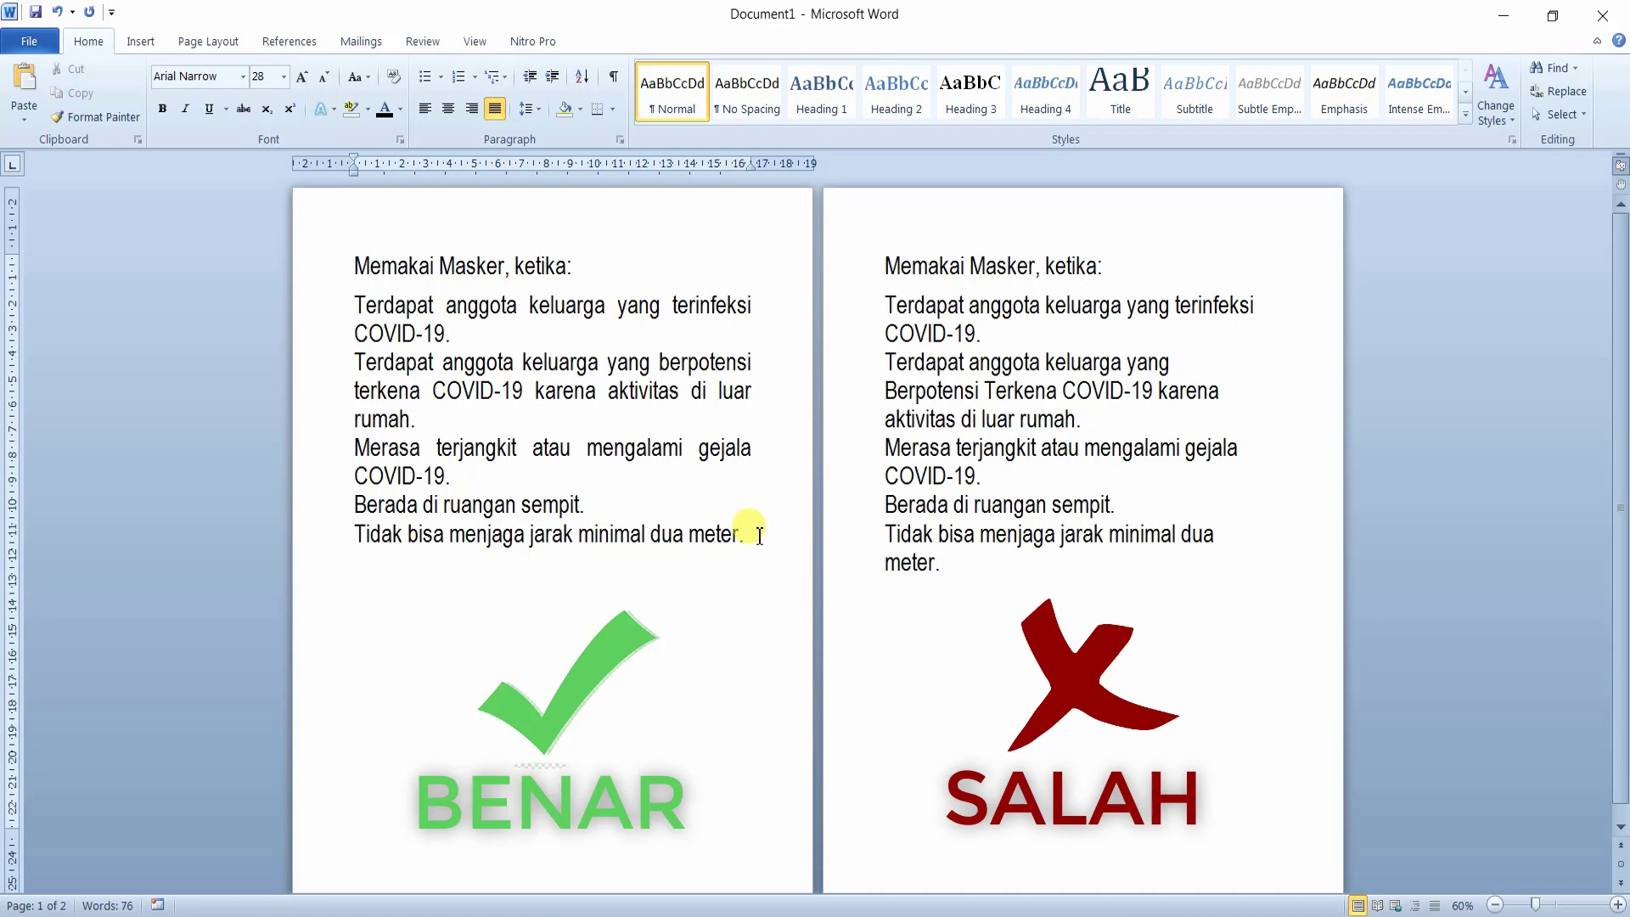
{"action": "left_click_drag", "start_coordinate": [762, 537], "coordinate": [310, 298]}
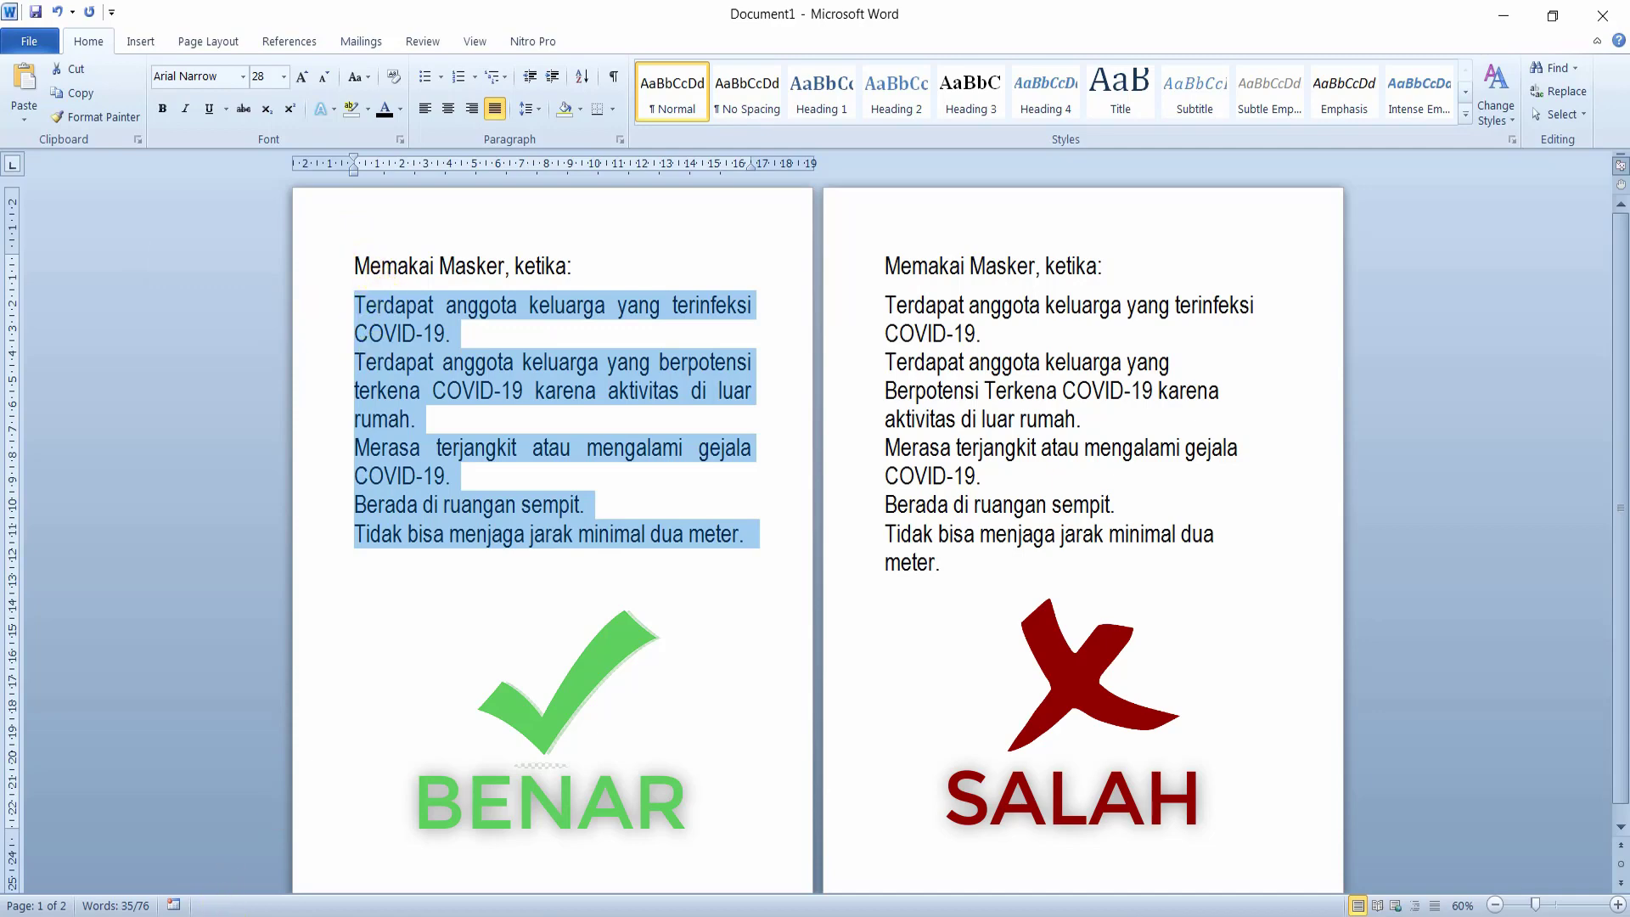
- View the bulleted list in Document3 for comparison and return to Document1
{"action": "mouse_move", "coordinate": [217, 906]}
{"action": "left_click", "coordinate": [344, 845]}
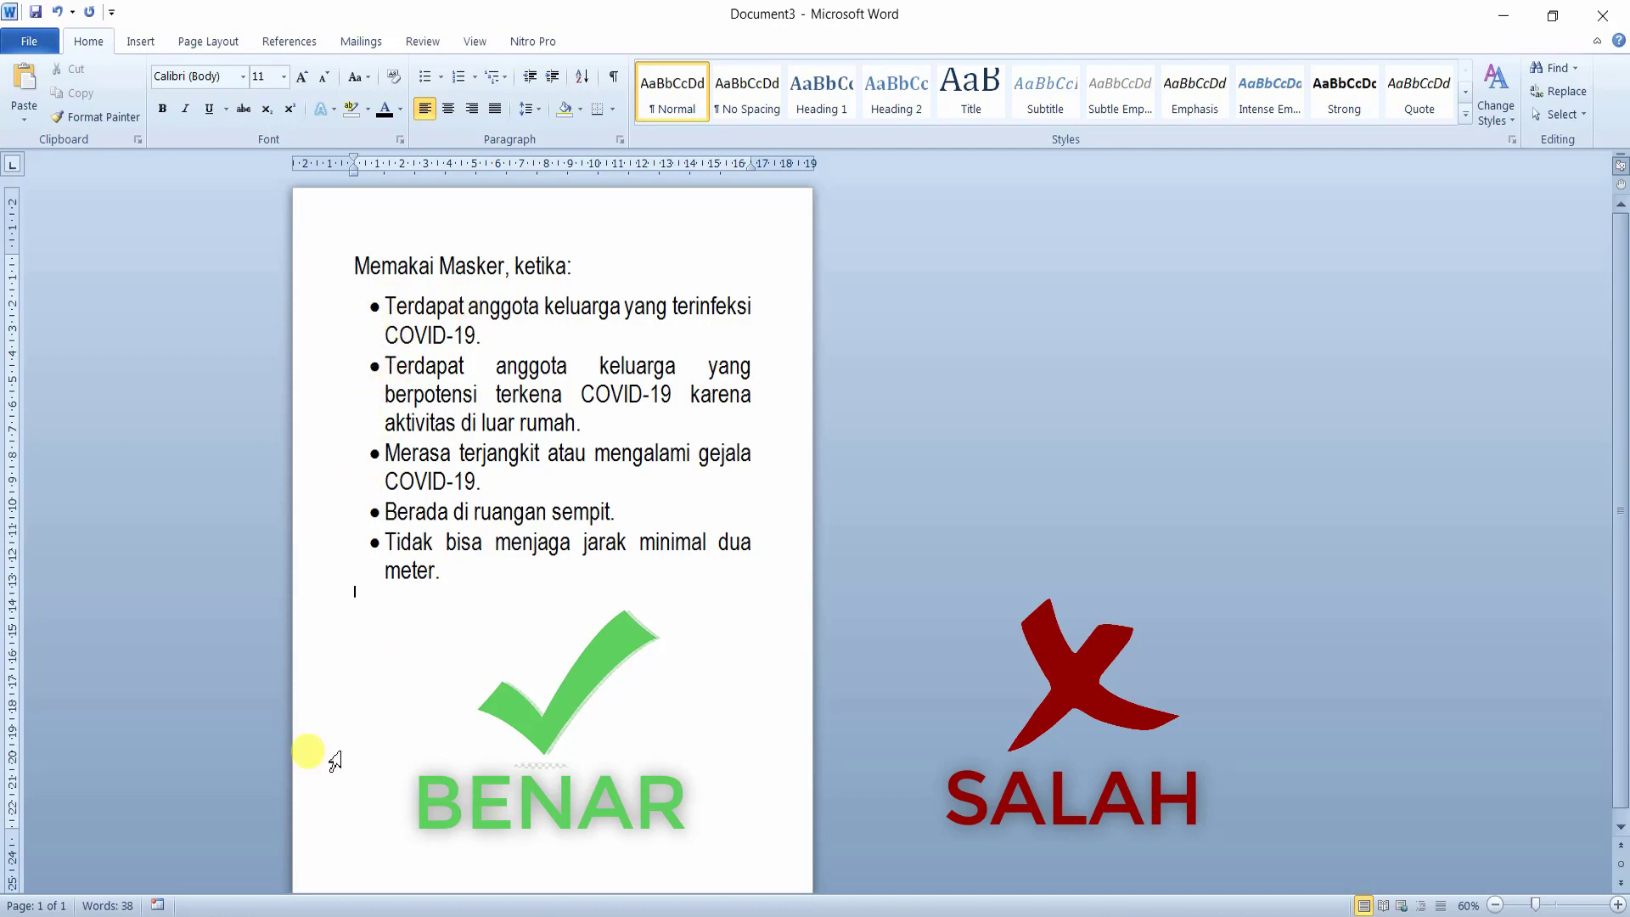
{"action": "left_click", "coordinate": [240, 910]}
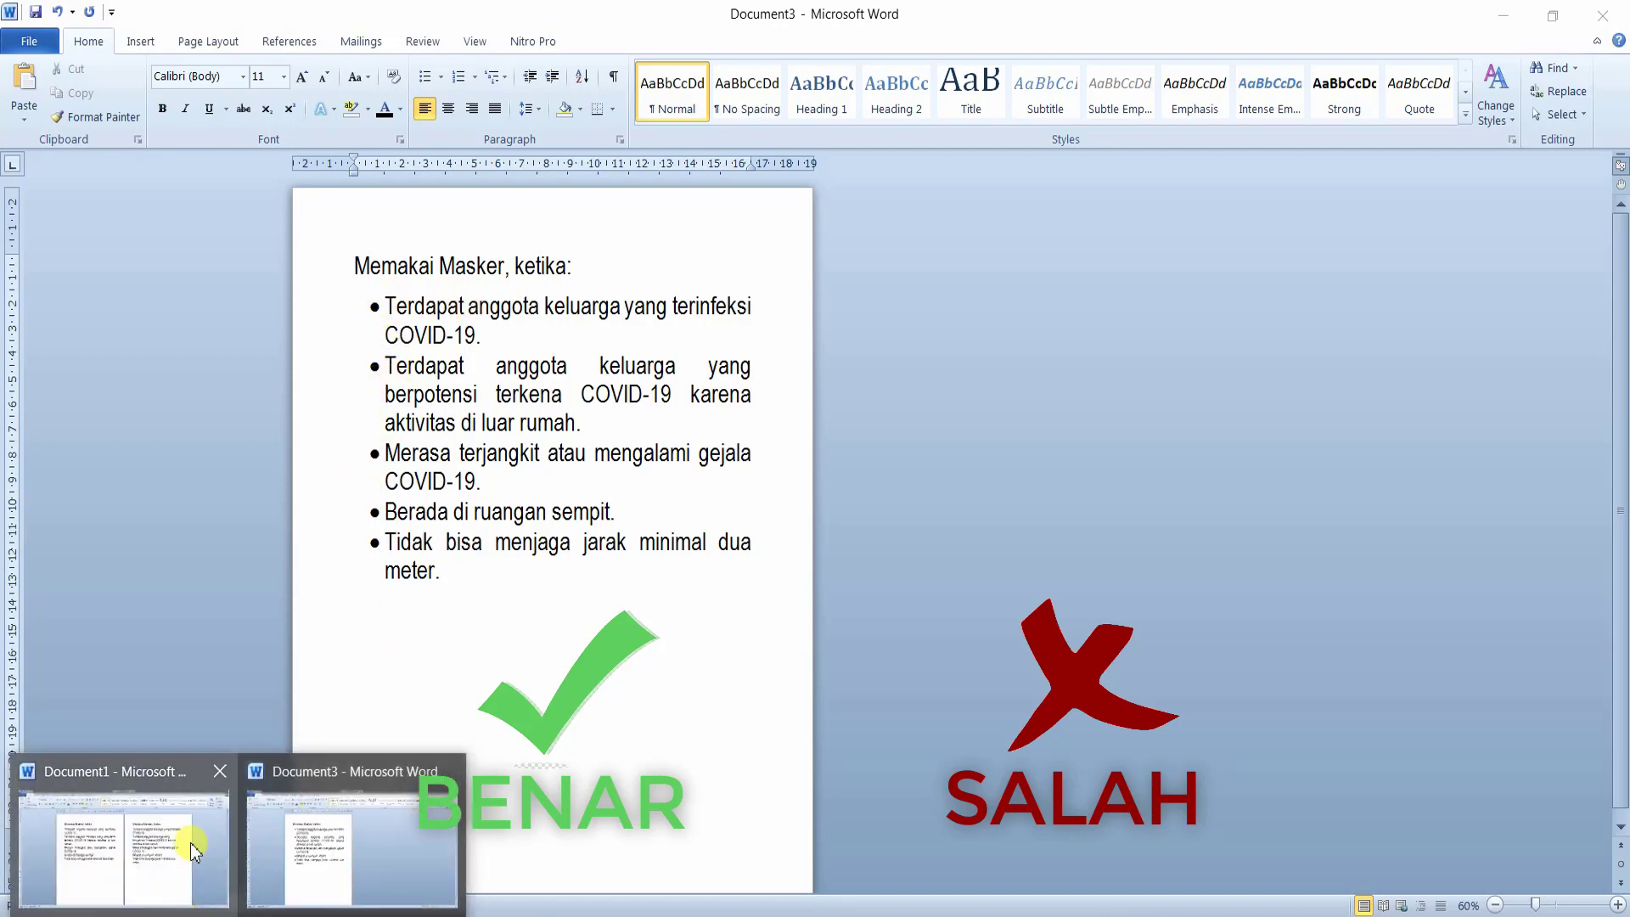
{"action": "left_click", "coordinate": [185, 768]}
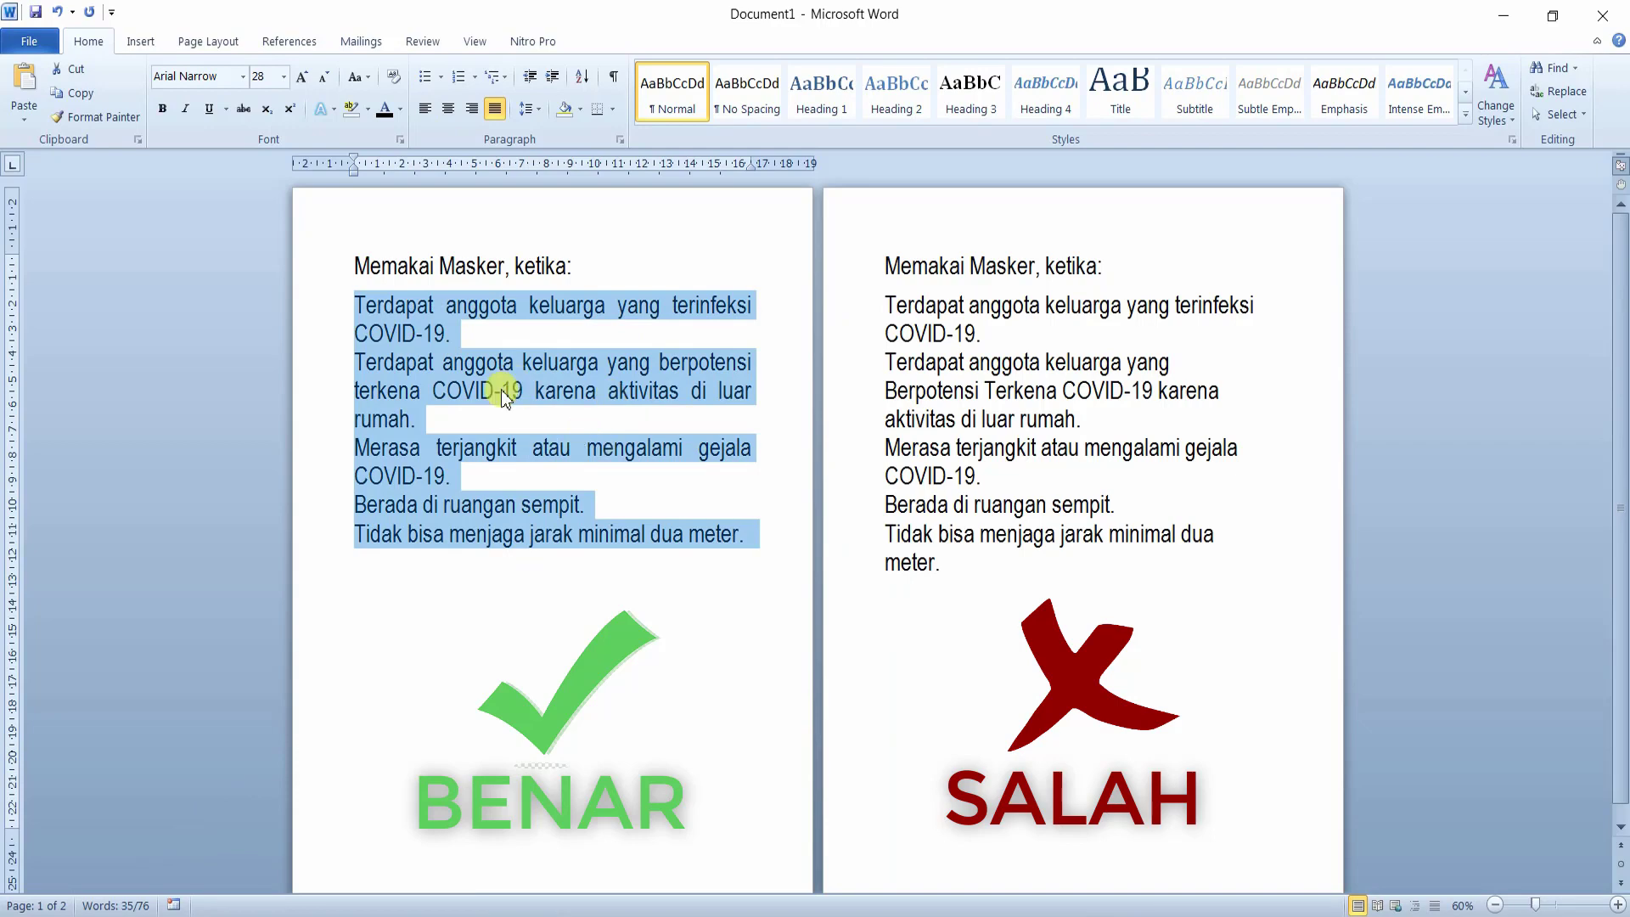
- Format all the sentences below the first page's heading "Memakai Masker, ketika:" as a bulleted list
{"action": "left_click", "coordinate": [523, 333]}
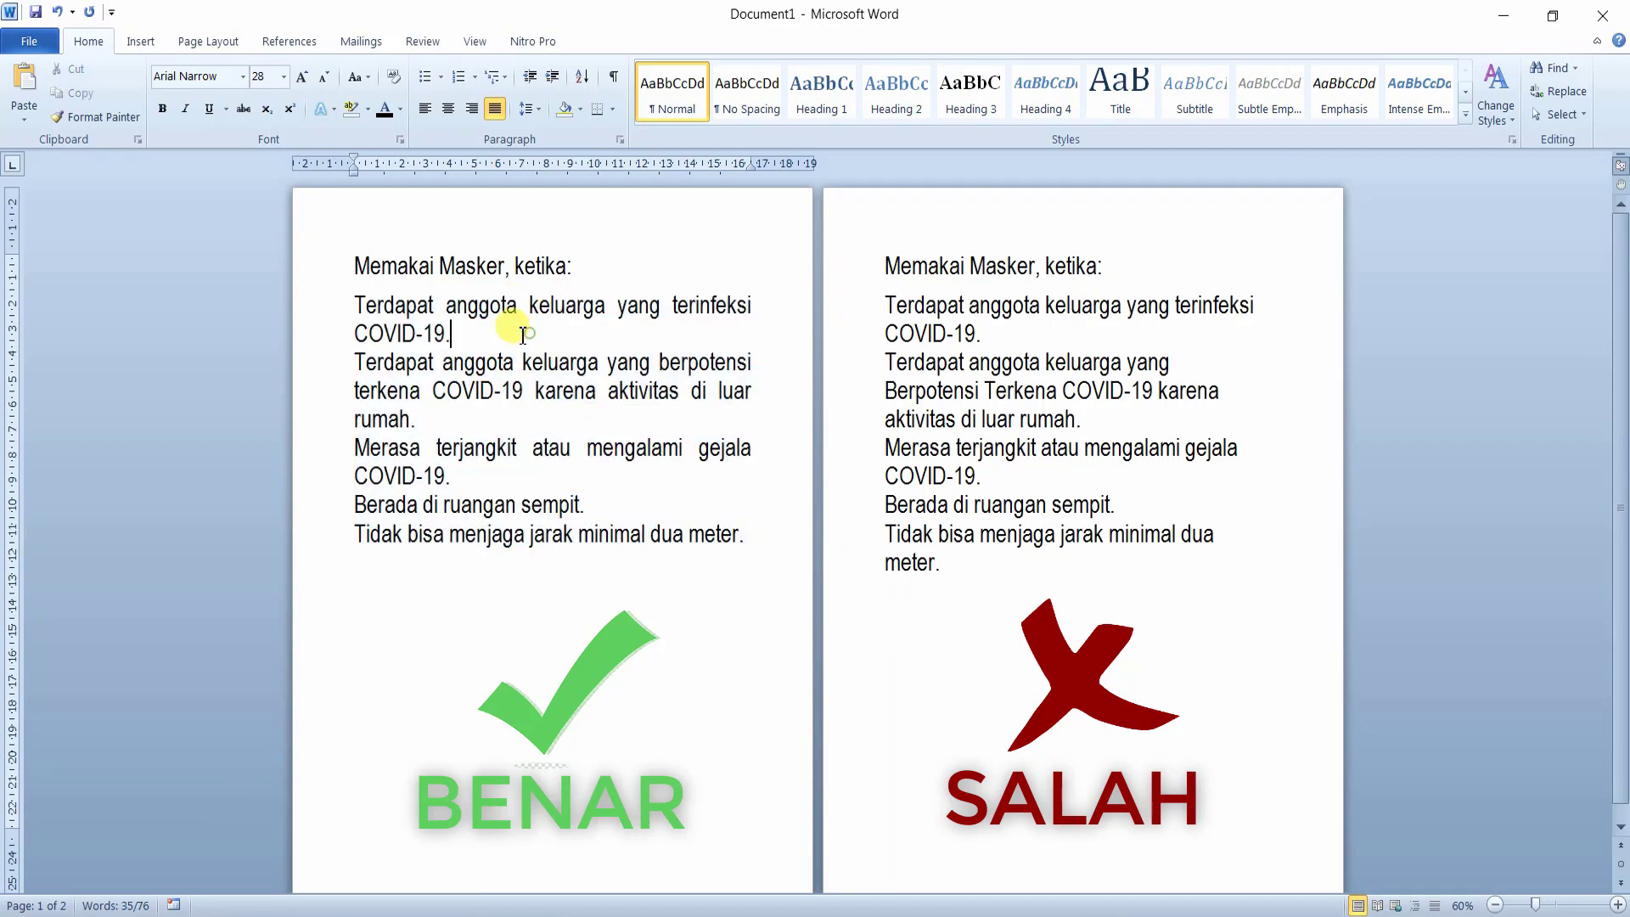
{"action": "left_click_drag", "start_coordinate": [352, 304], "coordinate": [754, 543]}
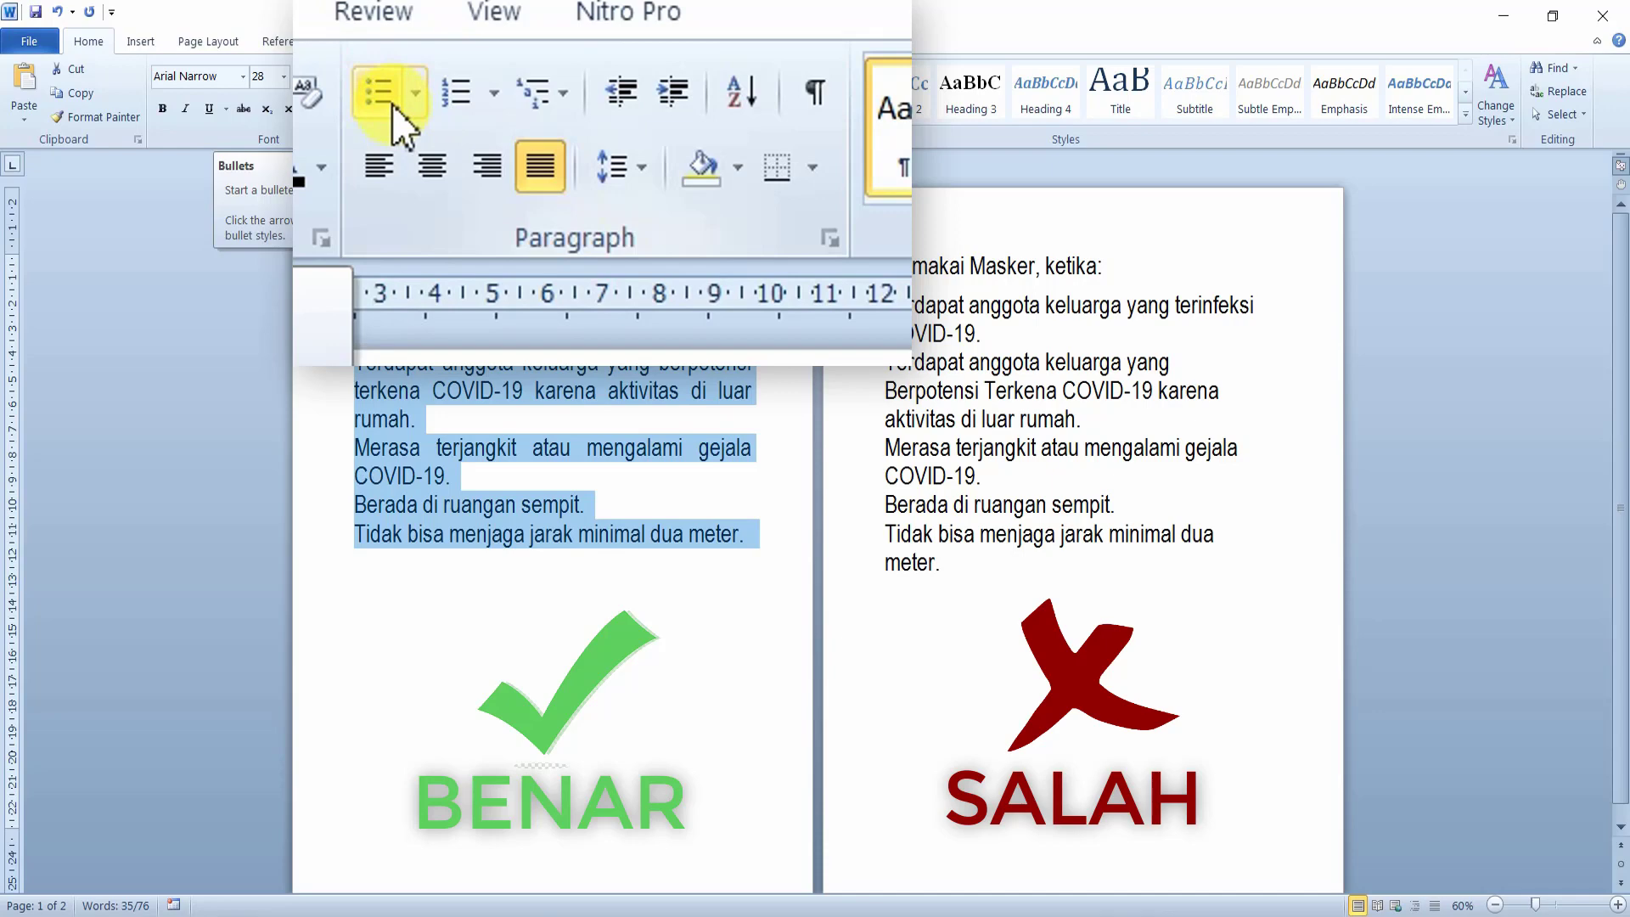
{"action": "left_click", "coordinate": [391, 103]}
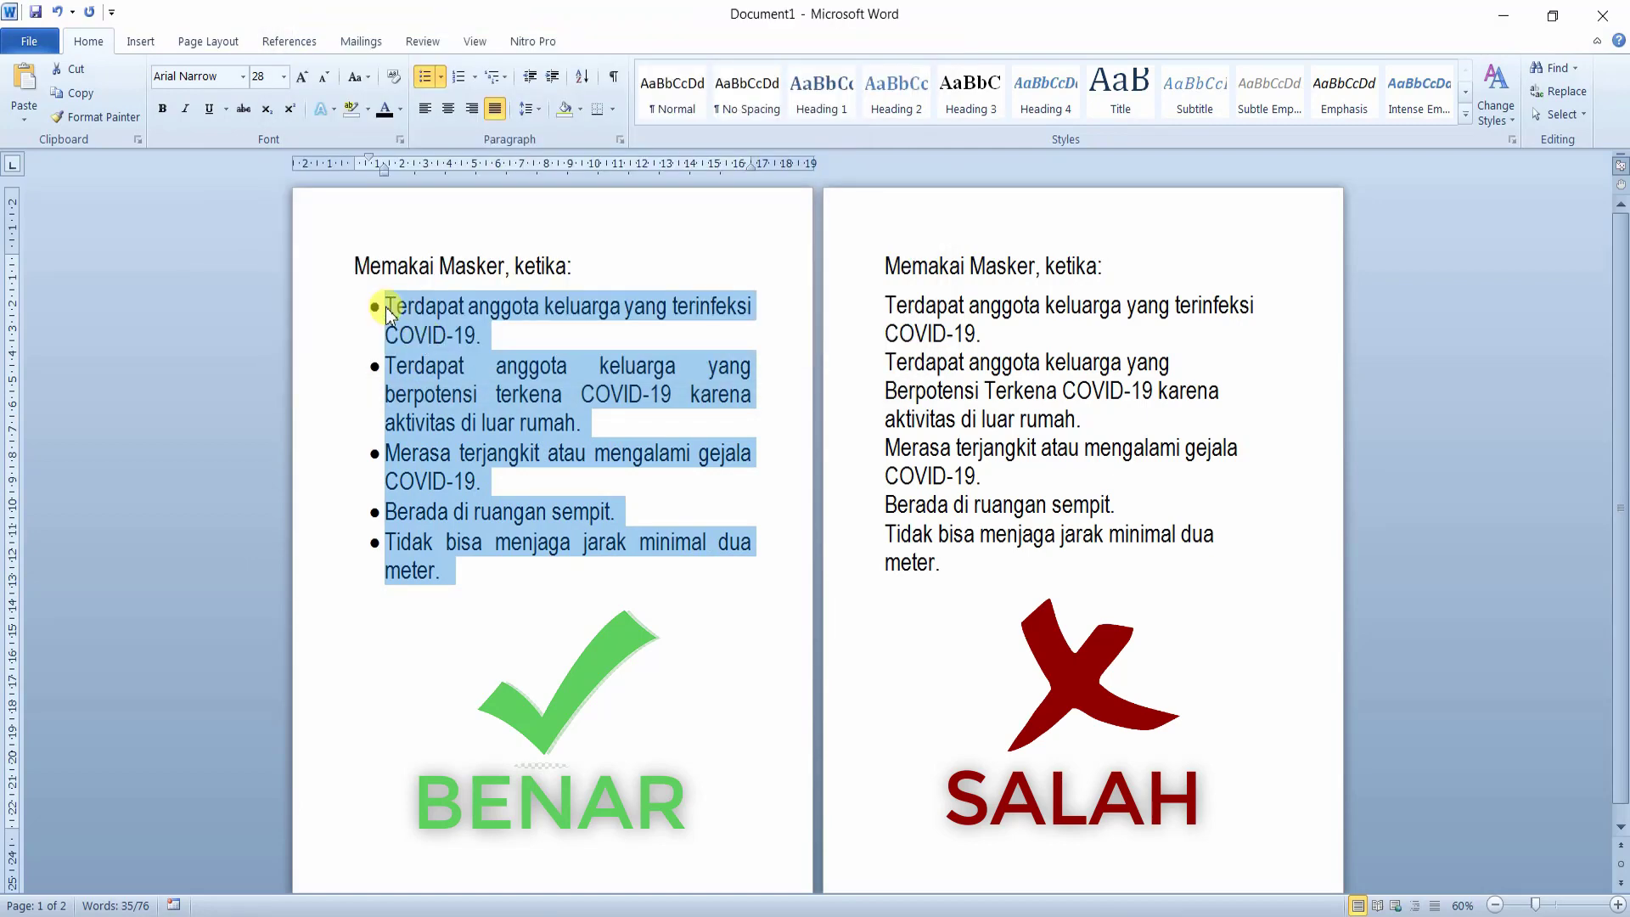
{"action": "left_click", "coordinate": [537, 335]}
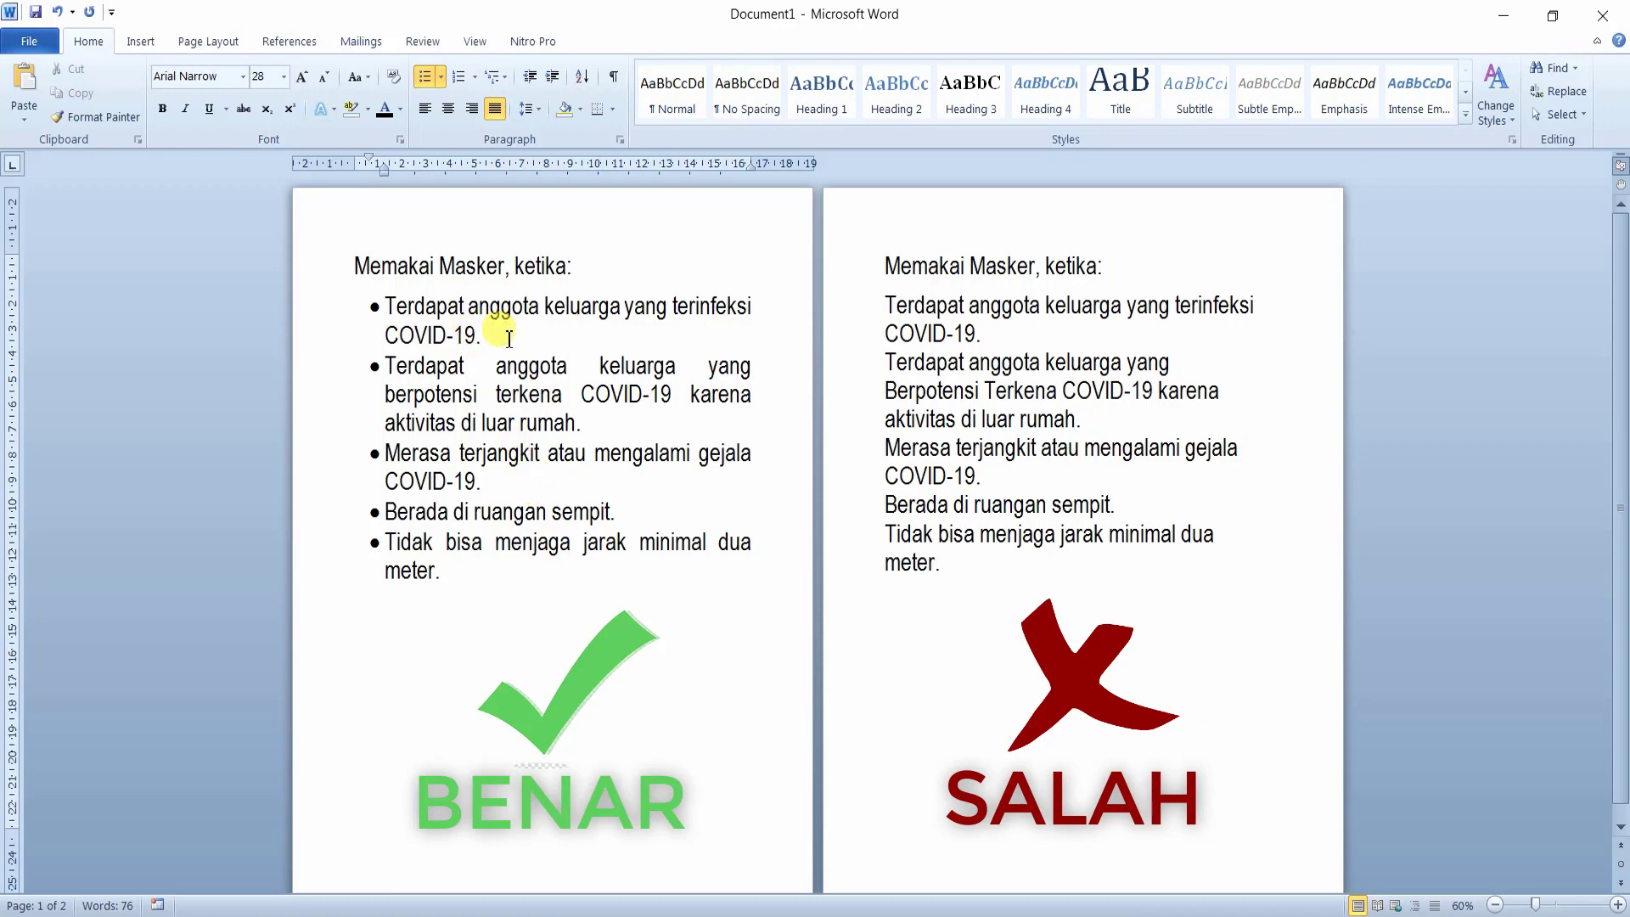
- Remove the bullets from the first page's list and apply them again
{"action": "left_click_drag", "start_coordinate": [385, 307], "coordinate": [542, 583]}
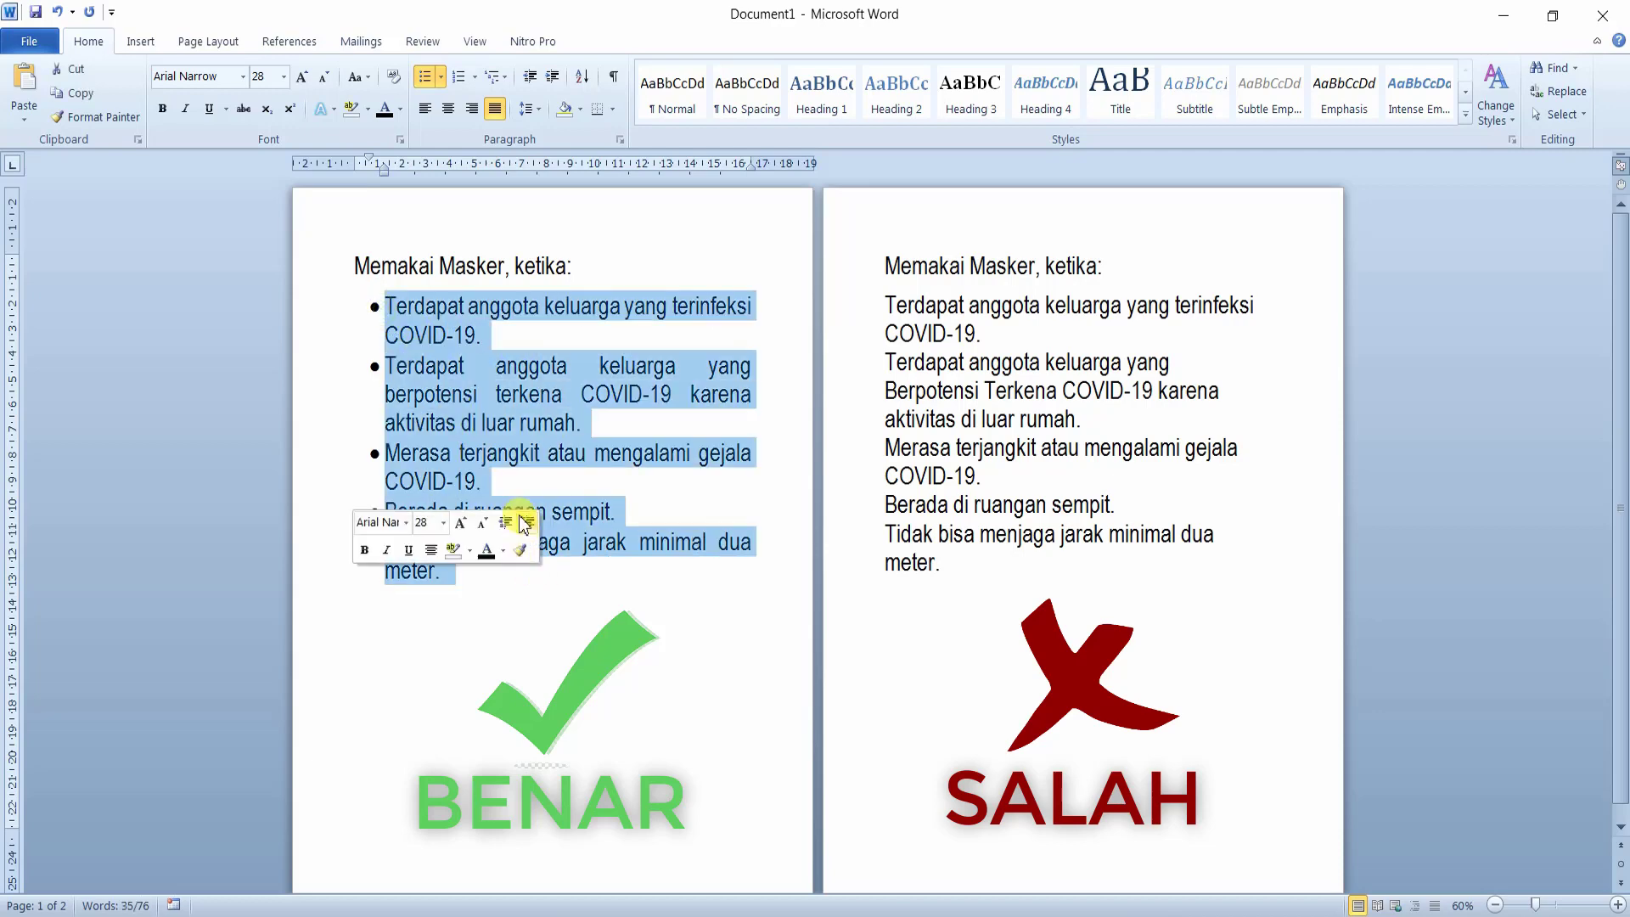
{"action": "left_click", "coordinate": [425, 77]}
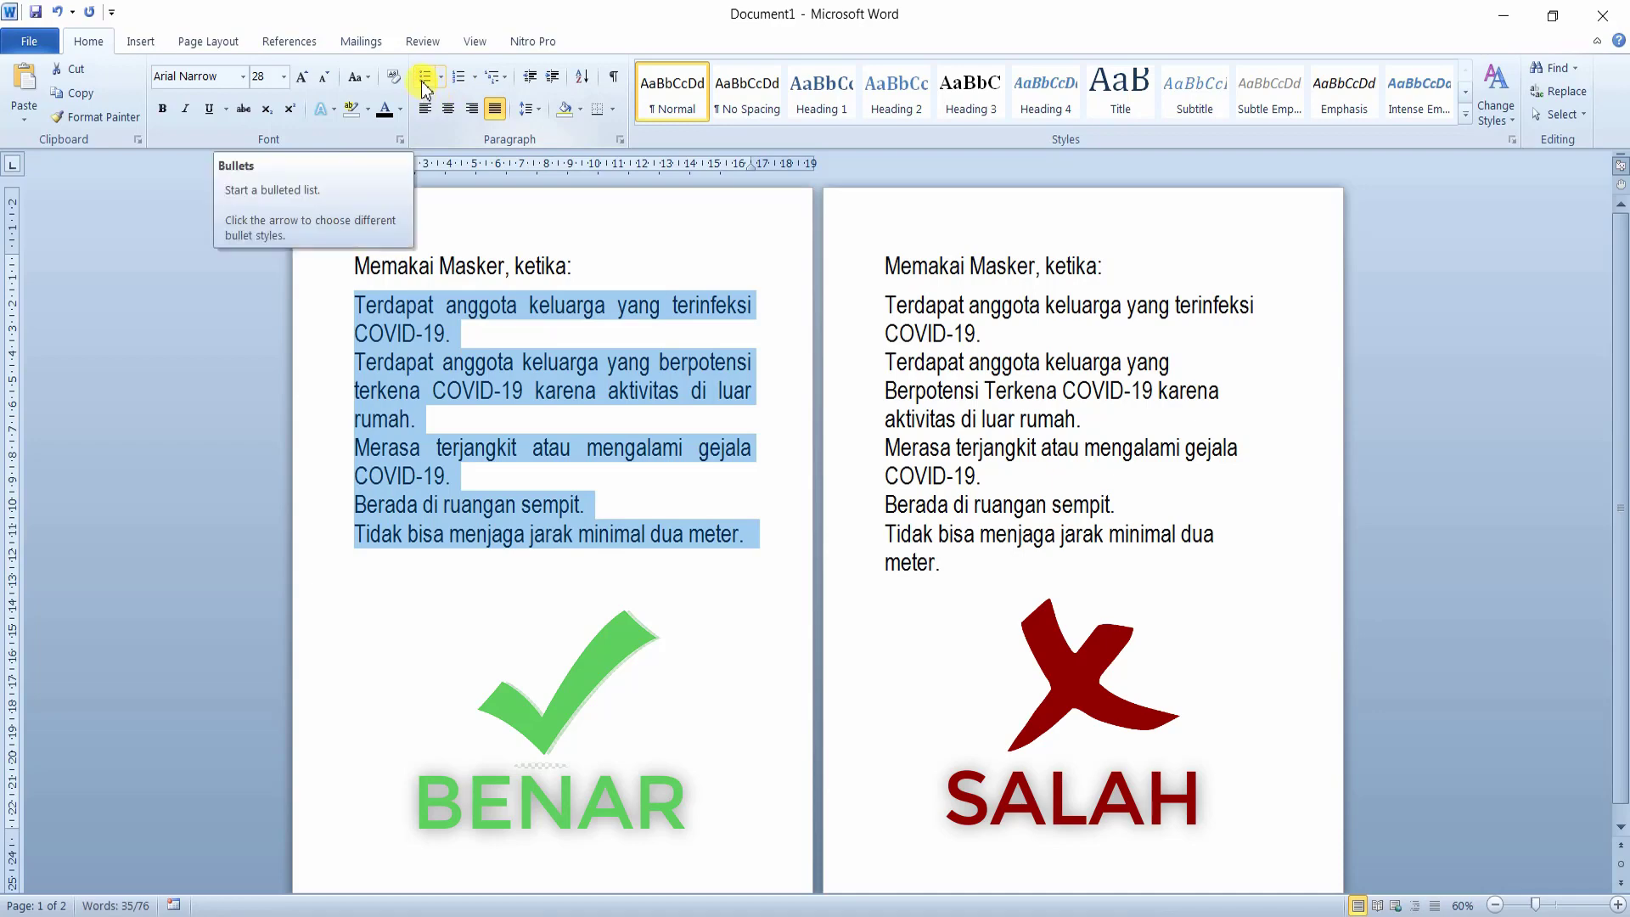
{"action": "left_click", "coordinate": [424, 78]}
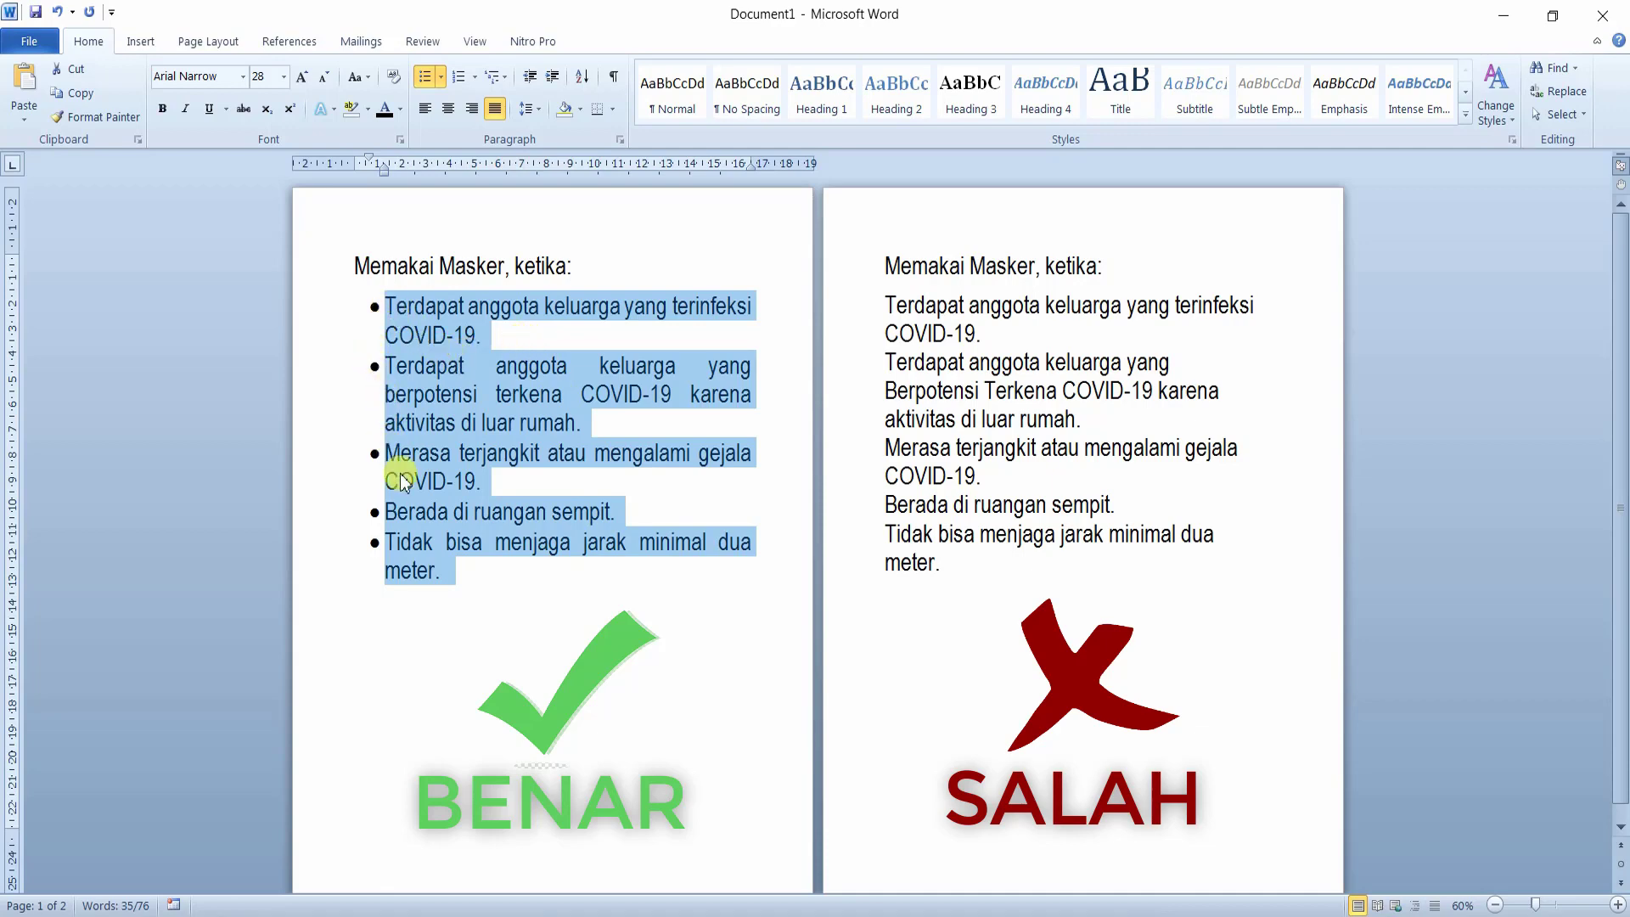
{"action": "left_click", "coordinate": [462, 586]}
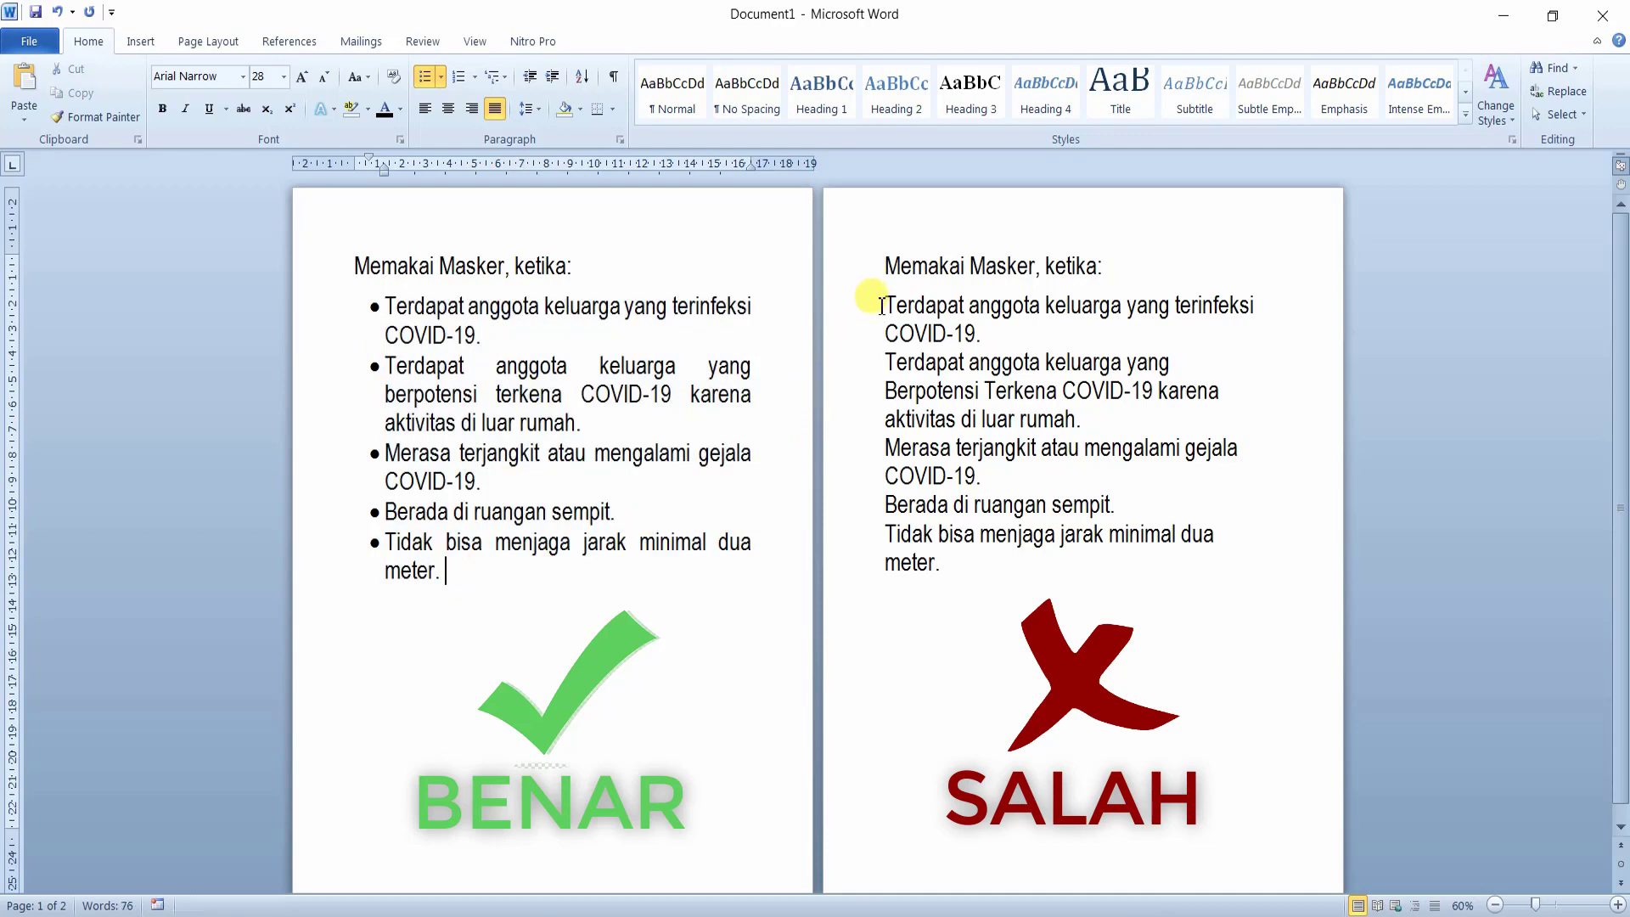
- Apply bullets to all lines below the second page's heading, switching them off and on again once
{"action": "left_click_drag", "start_coordinate": [881, 305], "coordinate": [968, 564]}
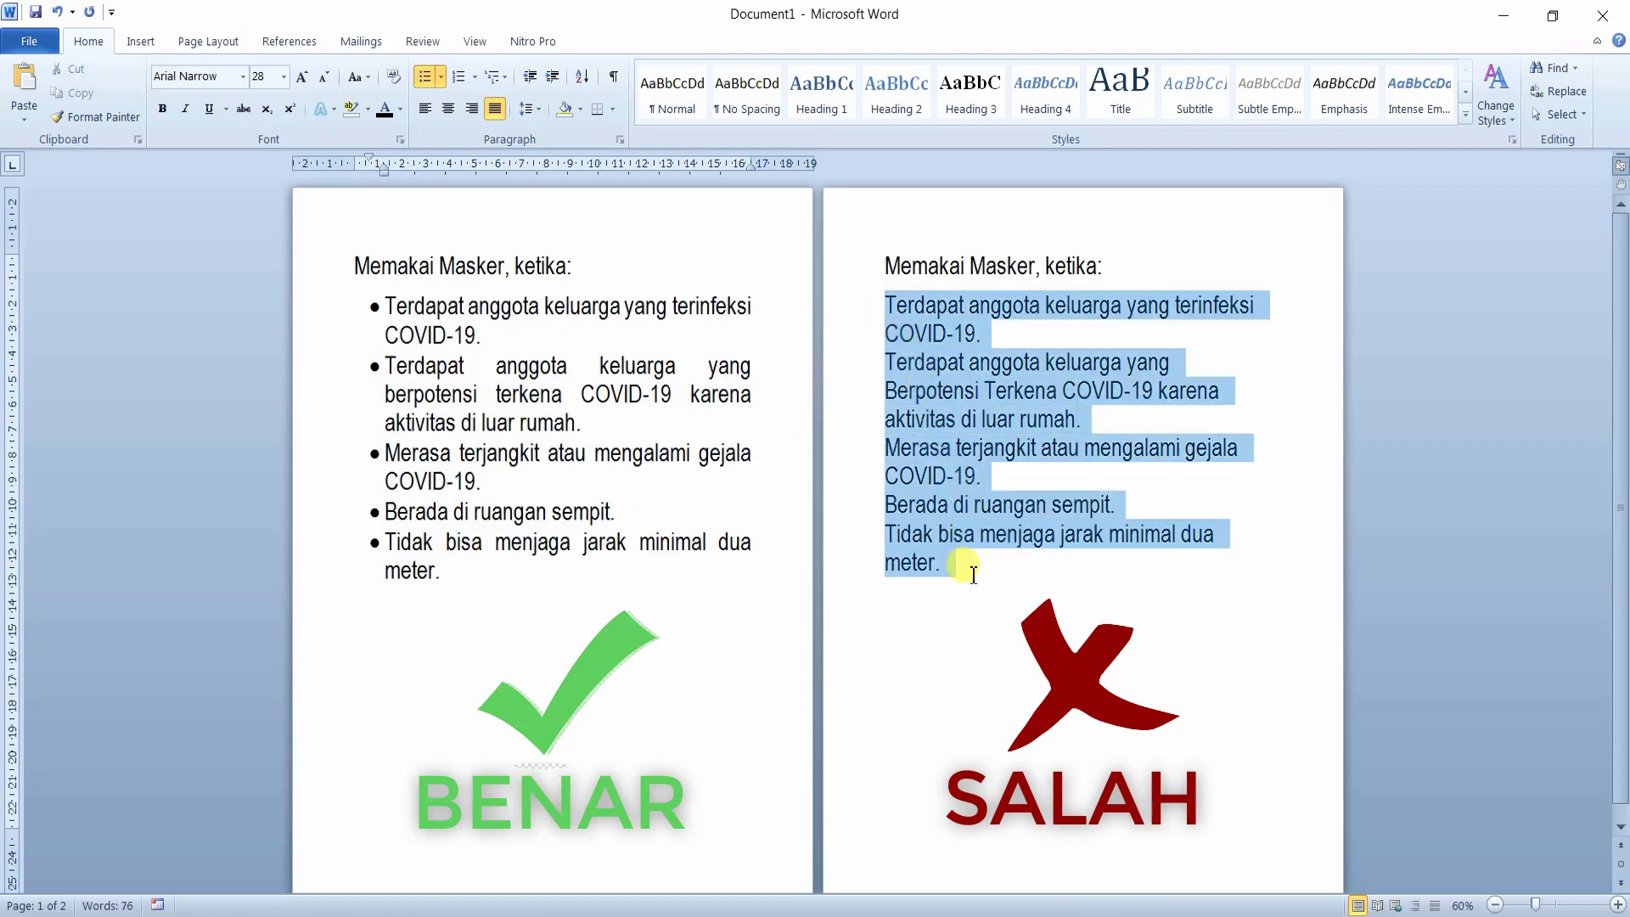
{"action": "left_click", "coordinate": [1266, 311]}
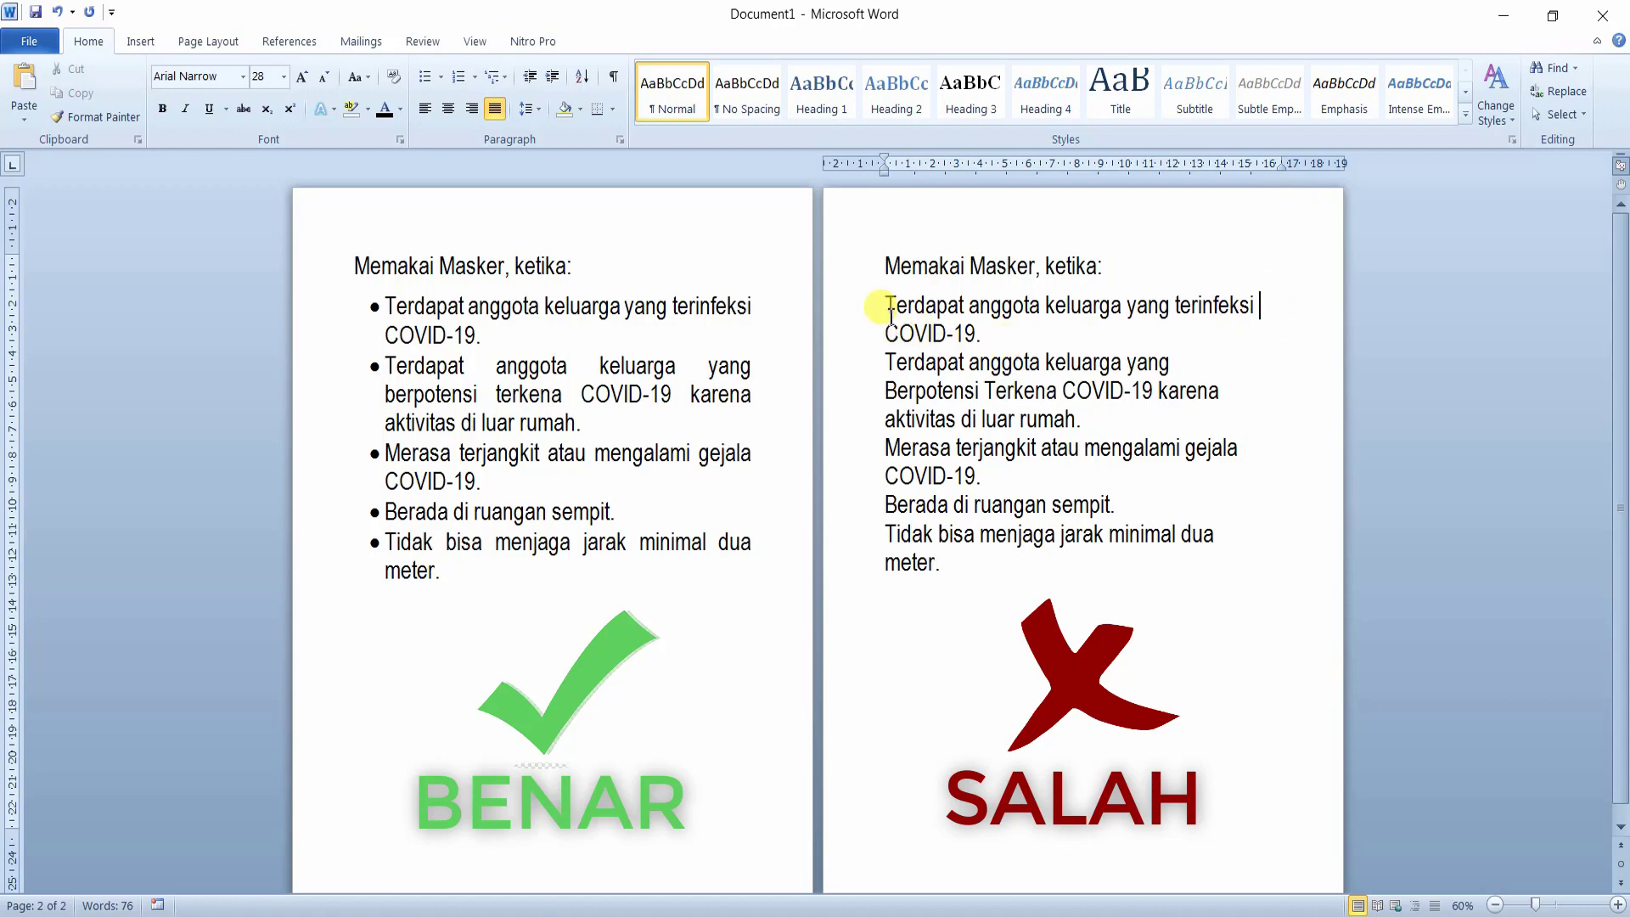
{"action": "left_click_drag", "start_coordinate": [885, 306], "coordinate": [965, 558]}
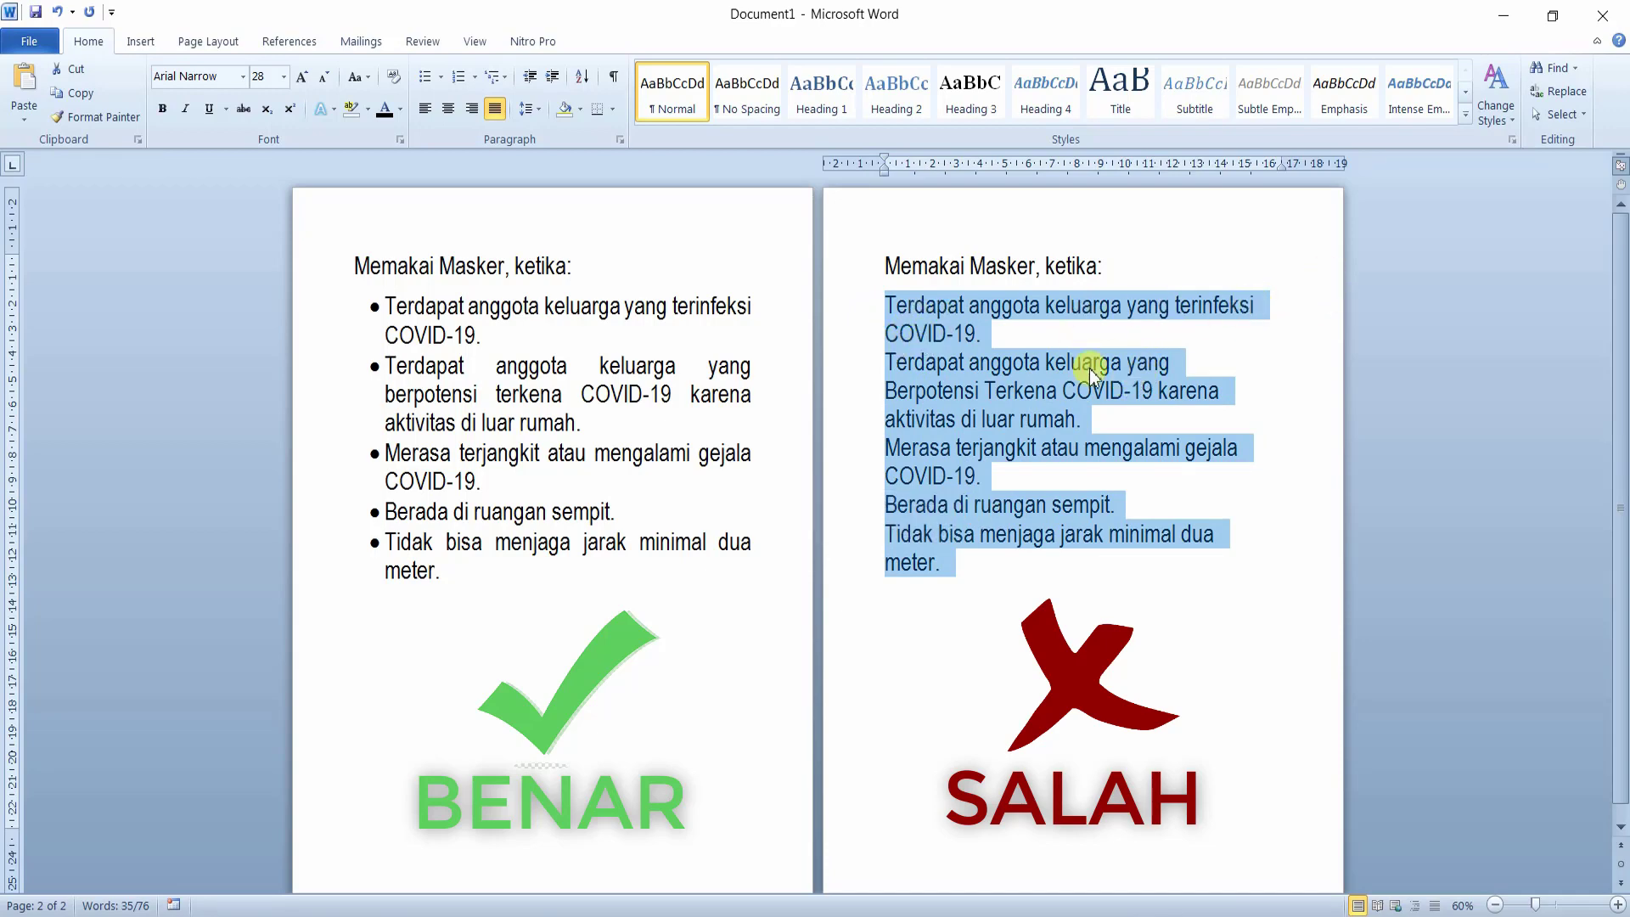
{"action": "left_click", "coordinate": [427, 79]}
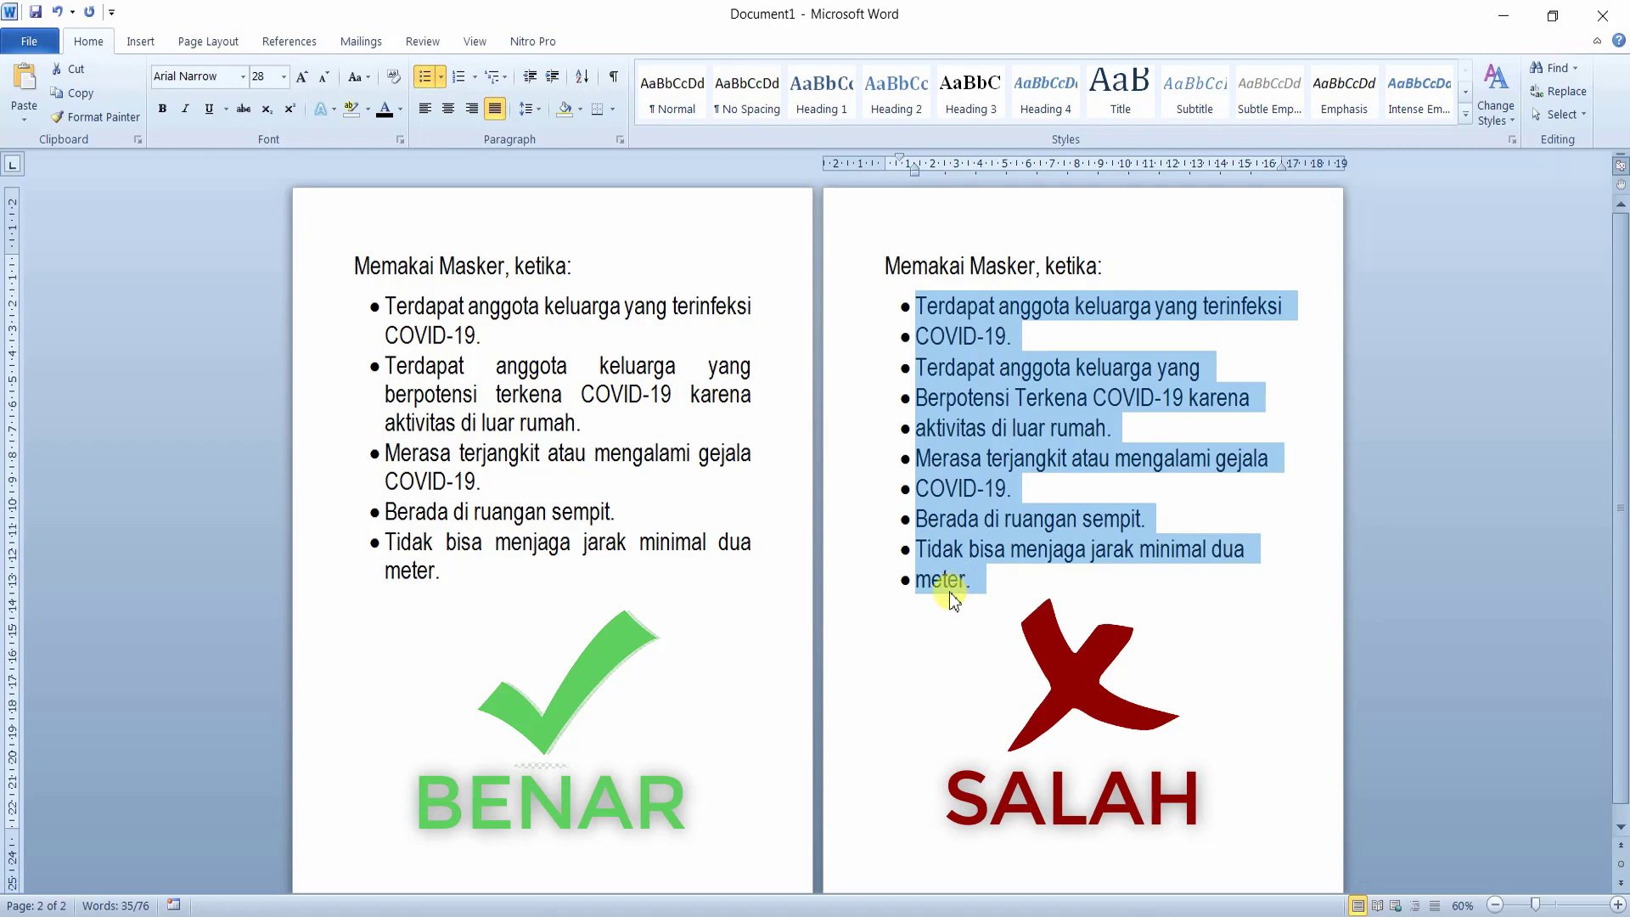
{"action": "left_click", "coordinate": [425, 77]}
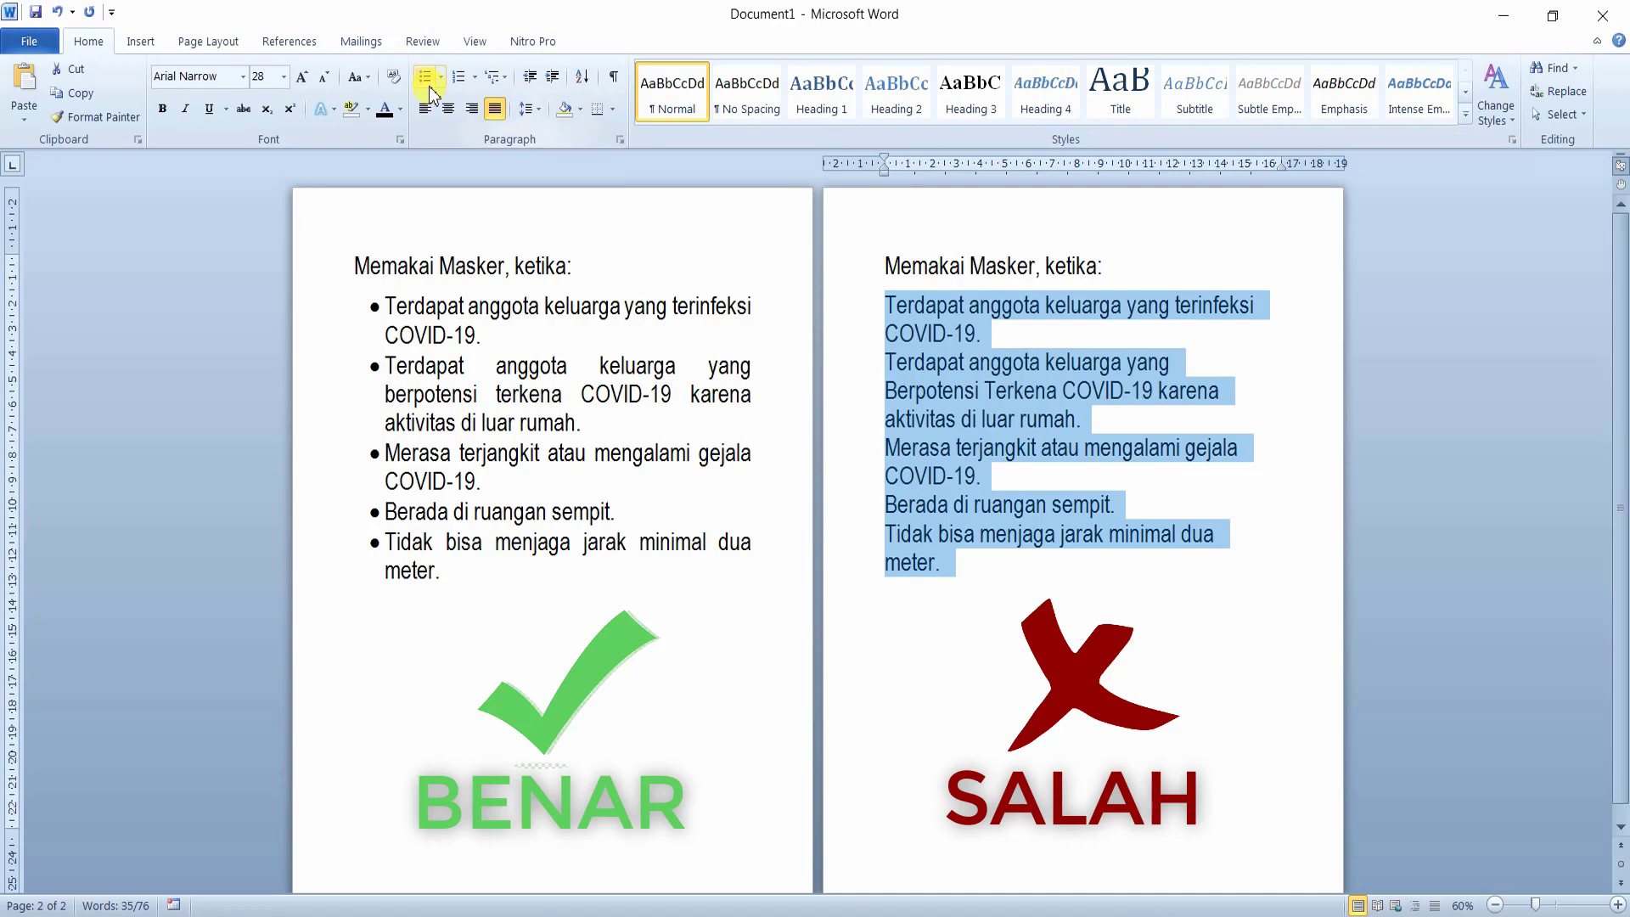
{"action": "left_click", "coordinate": [426, 80]}
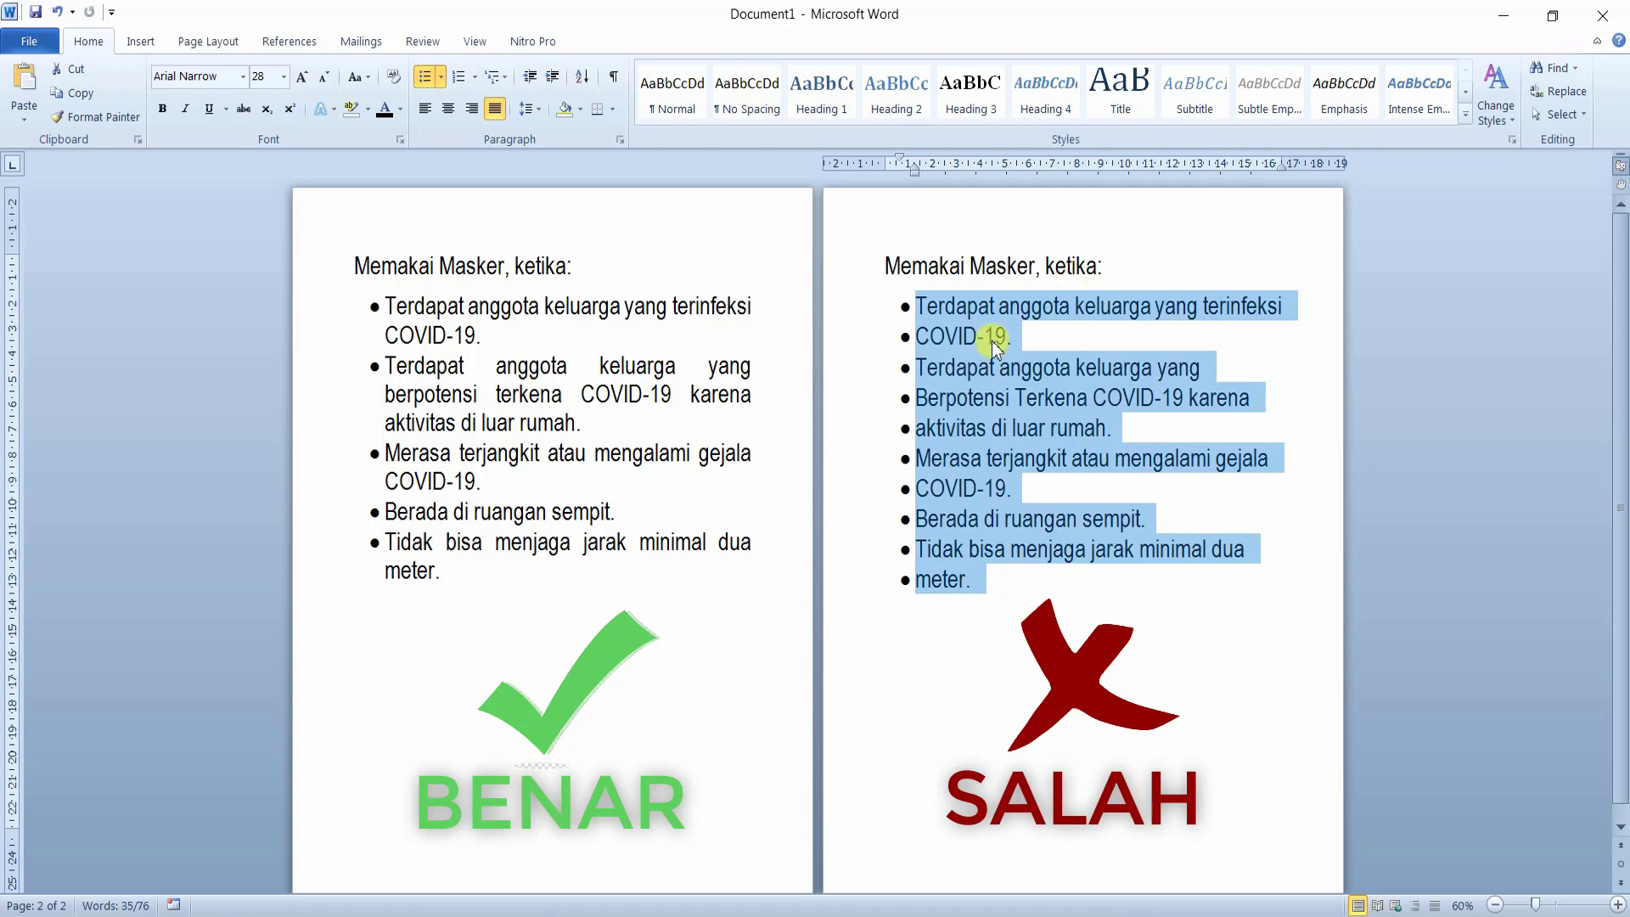
- Remove the bullets from all the sentences in the first page's list
{"action": "left_click", "coordinate": [441, 569]}
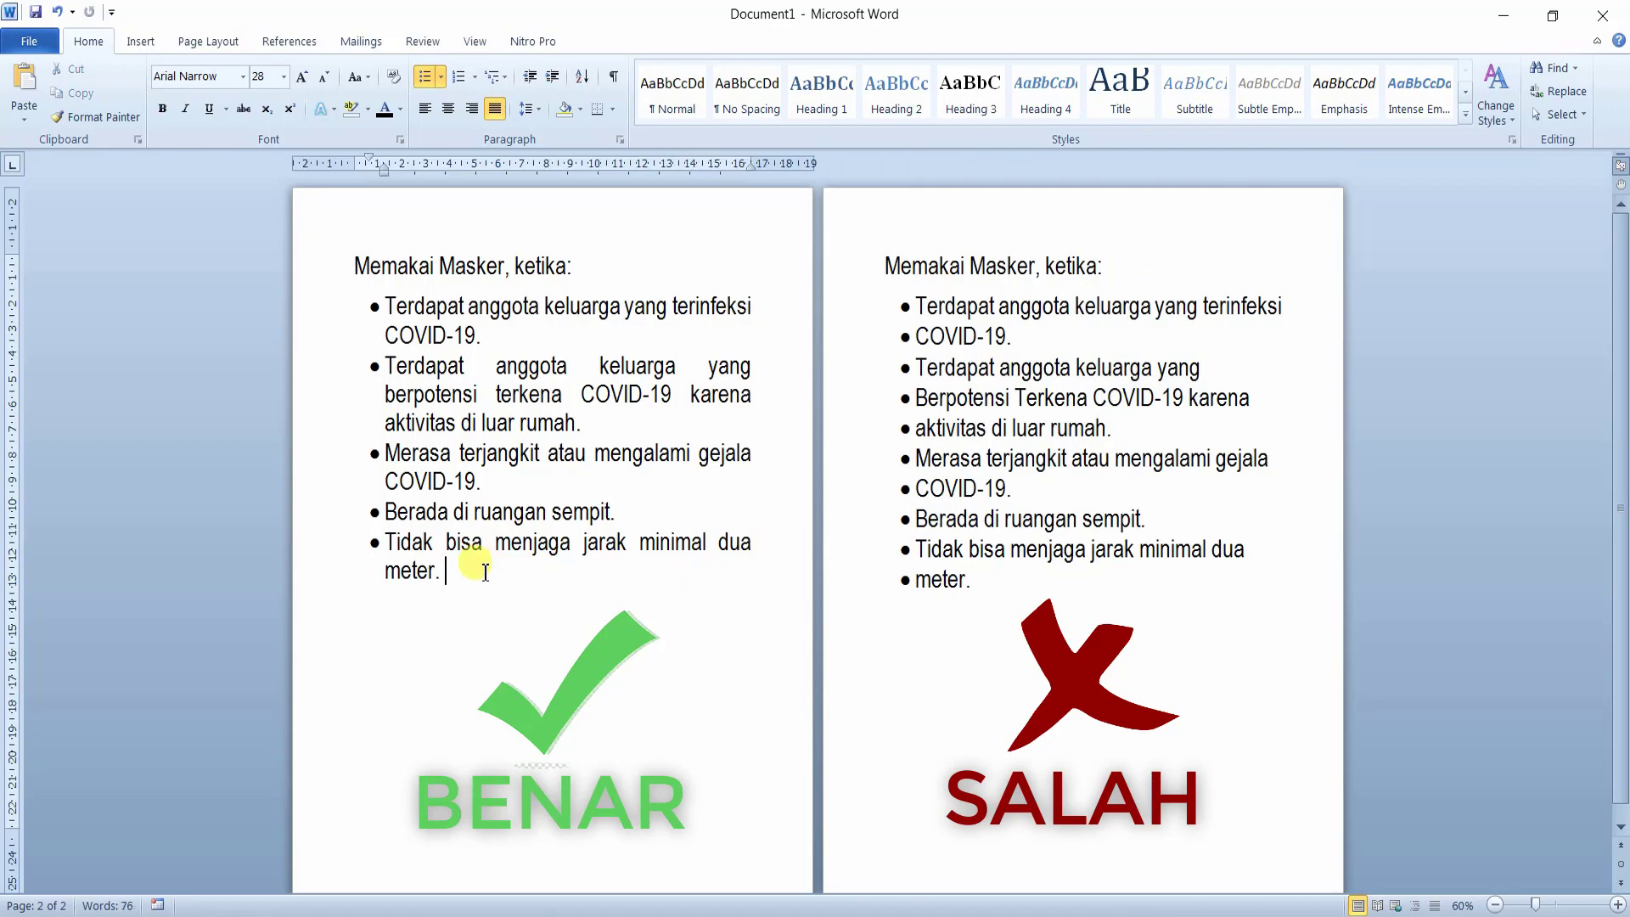
{"action": "left_click_drag", "start_coordinate": [488, 567], "coordinate": [337, 332]}
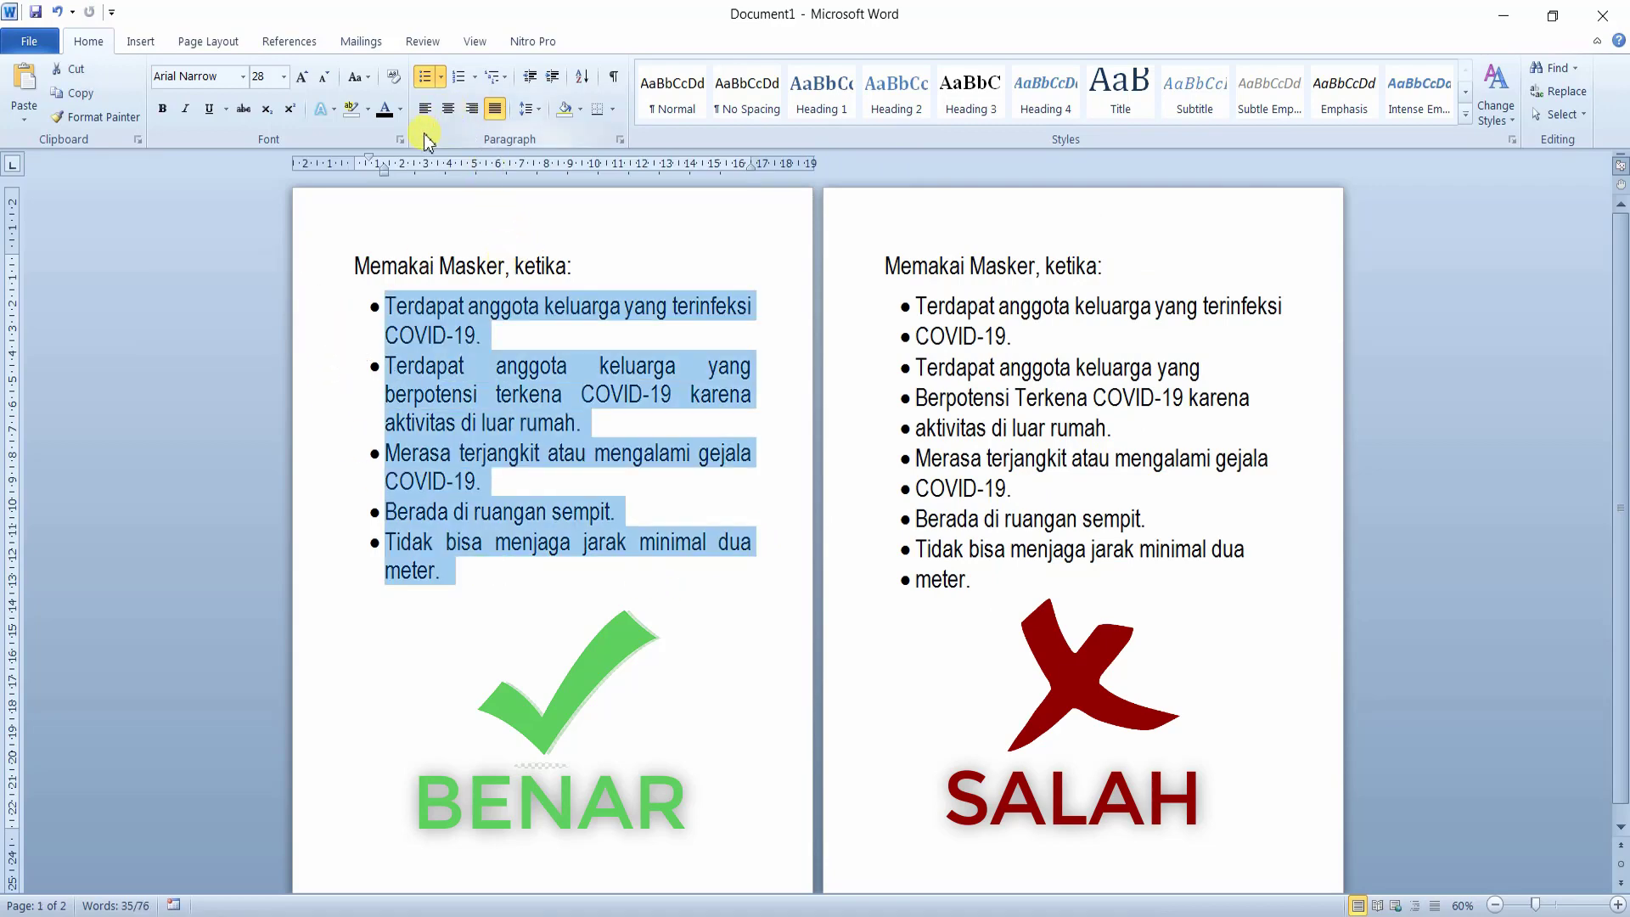
{"action": "left_click", "coordinate": [422, 78]}
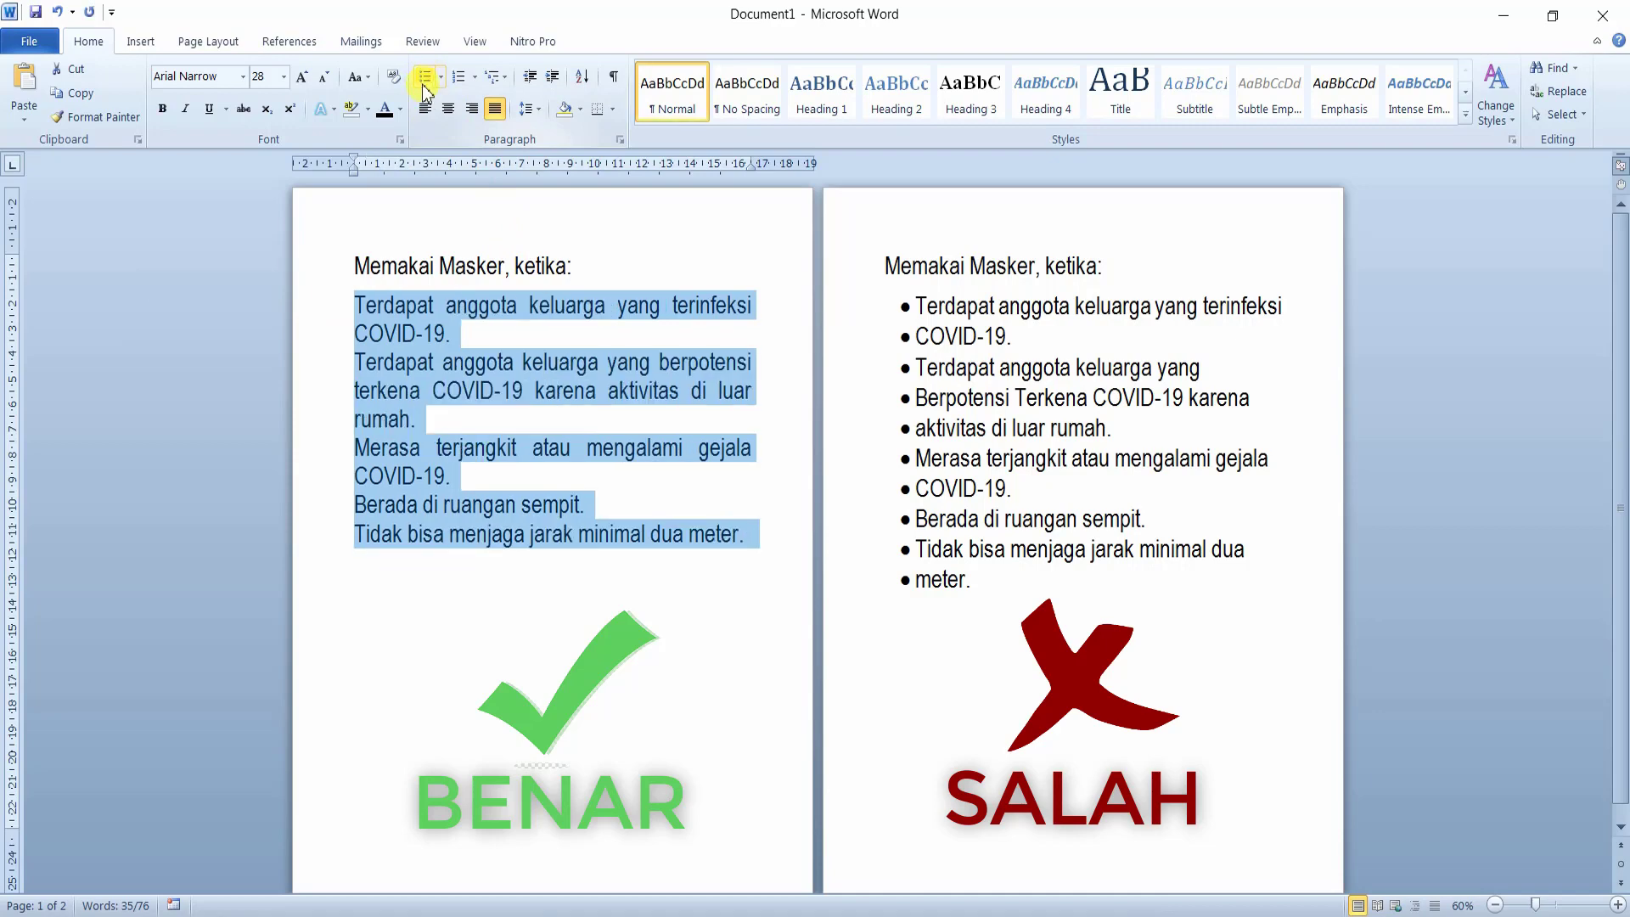
{"action": "key", "text": "ctrl+z"}
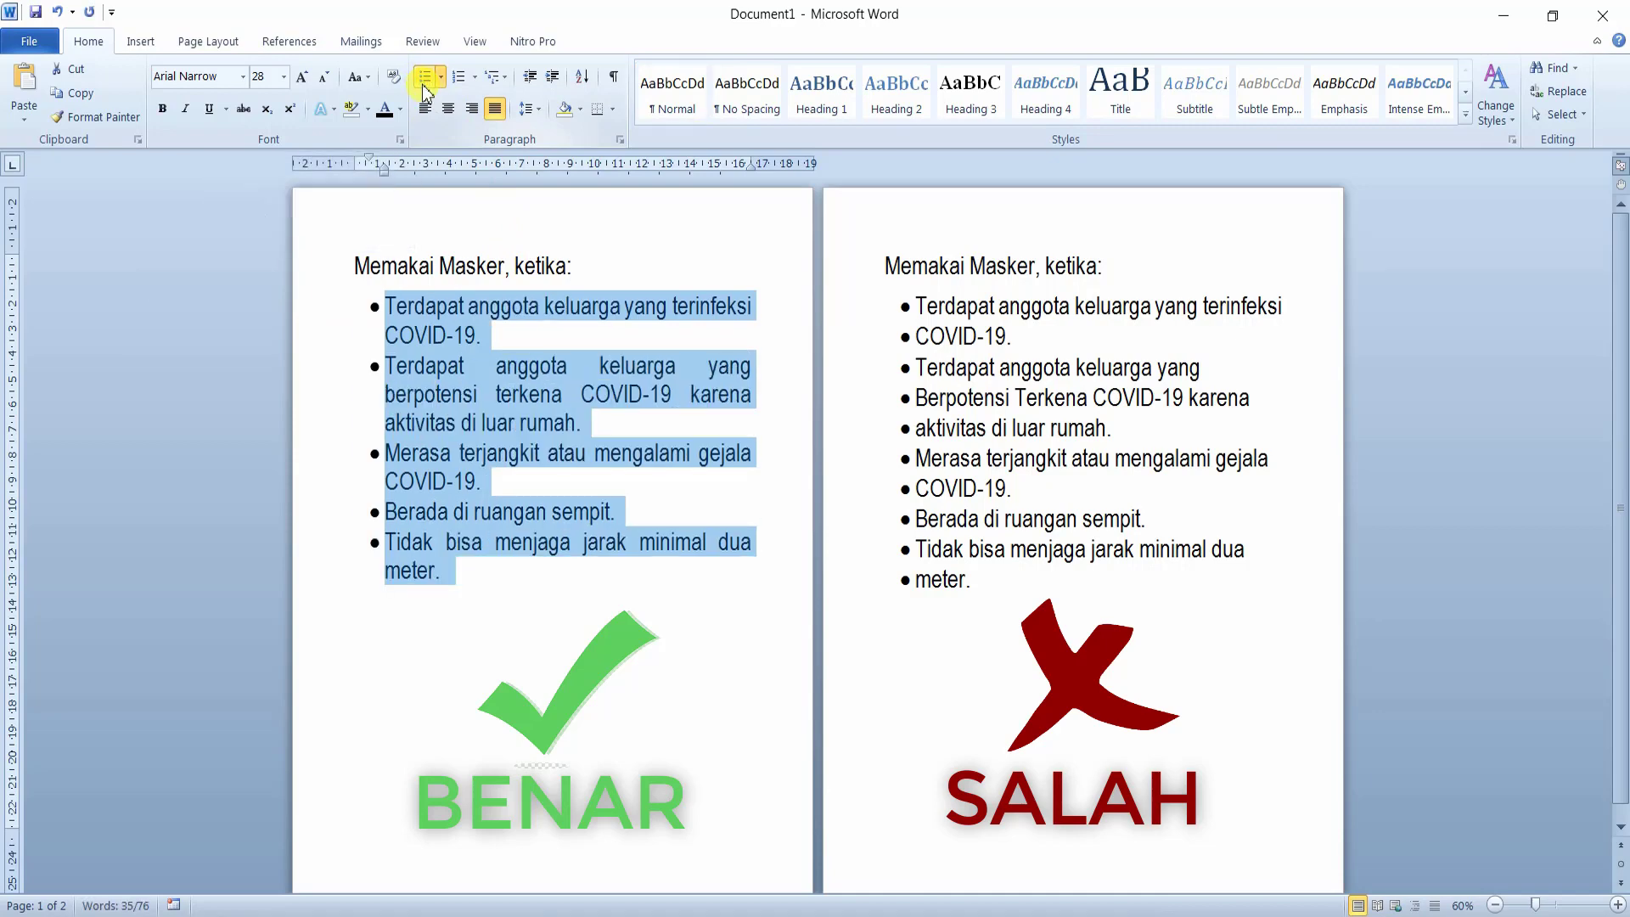
{"action": "left_click", "coordinate": [424, 78]}
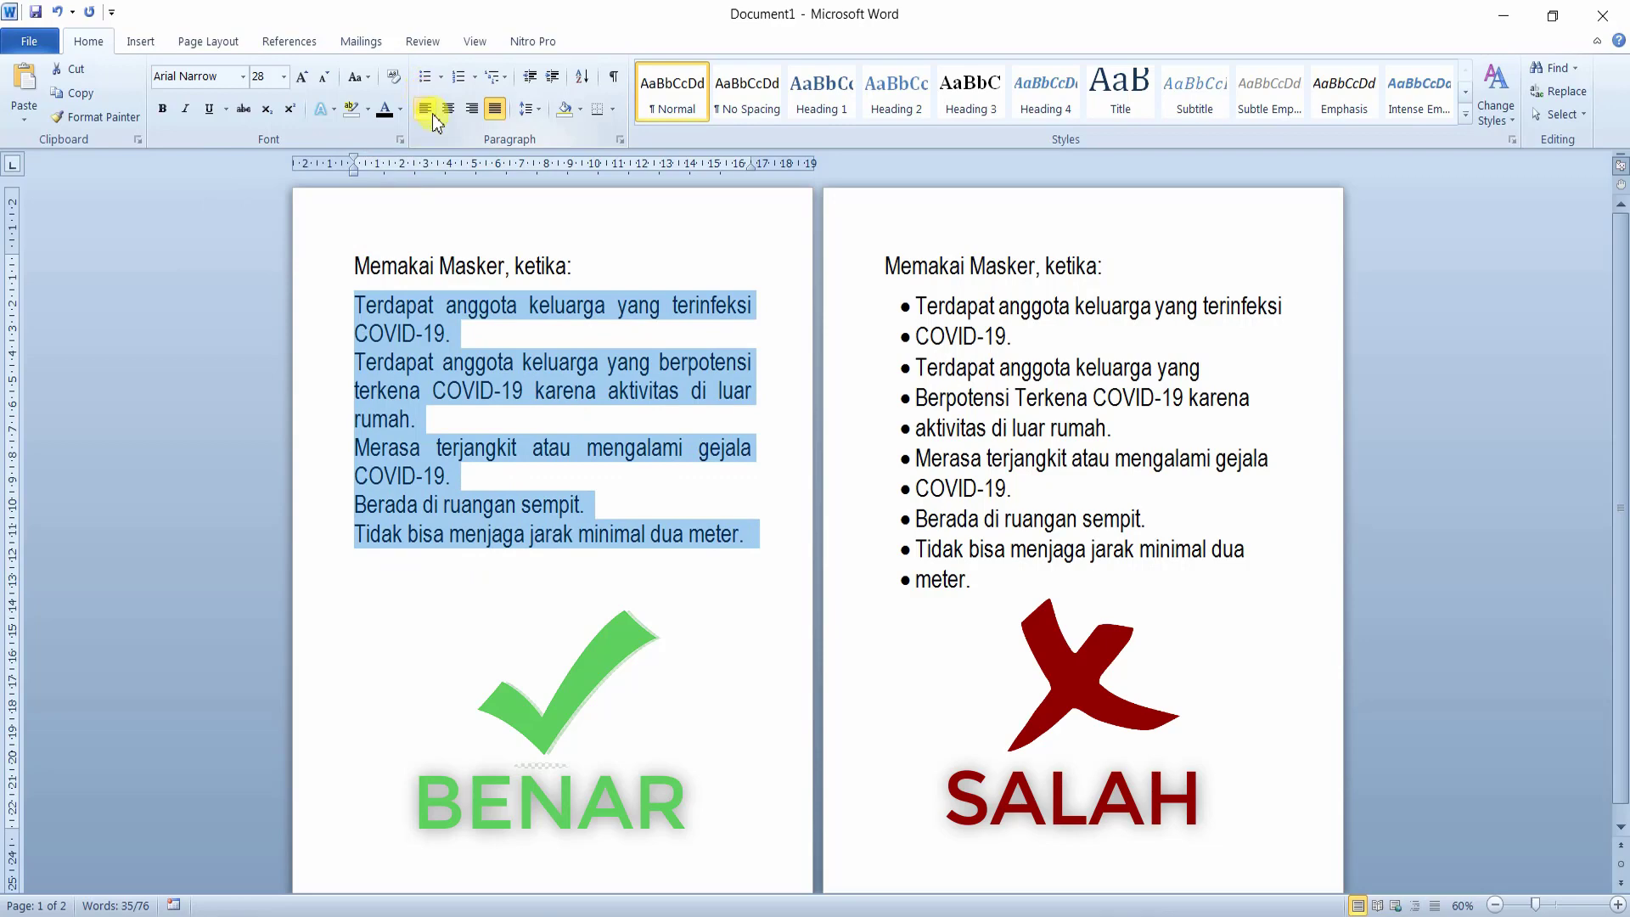
- Delete the second page's entire text, including its heading and bulleted lines
{"action": "left_click", "coordinate": [905, 398]}
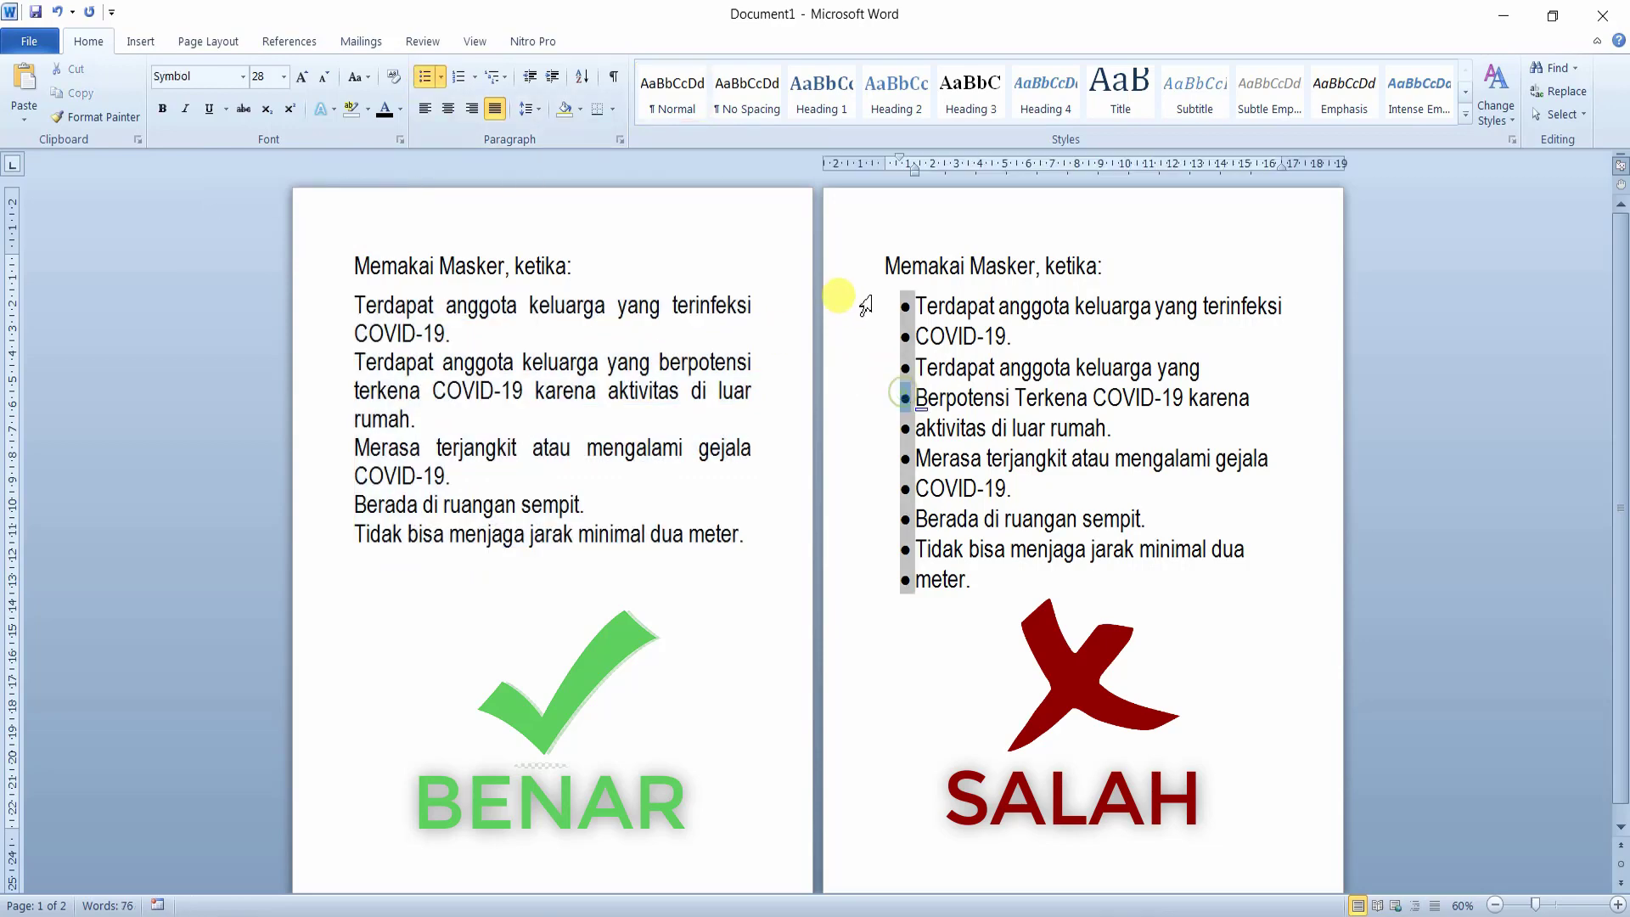
{"action": "left_click_drag", "start_coordinate": [892, 255], "coordinate": [1044, 592]}
{"action": "key", "text": "ctrl+Delete"}
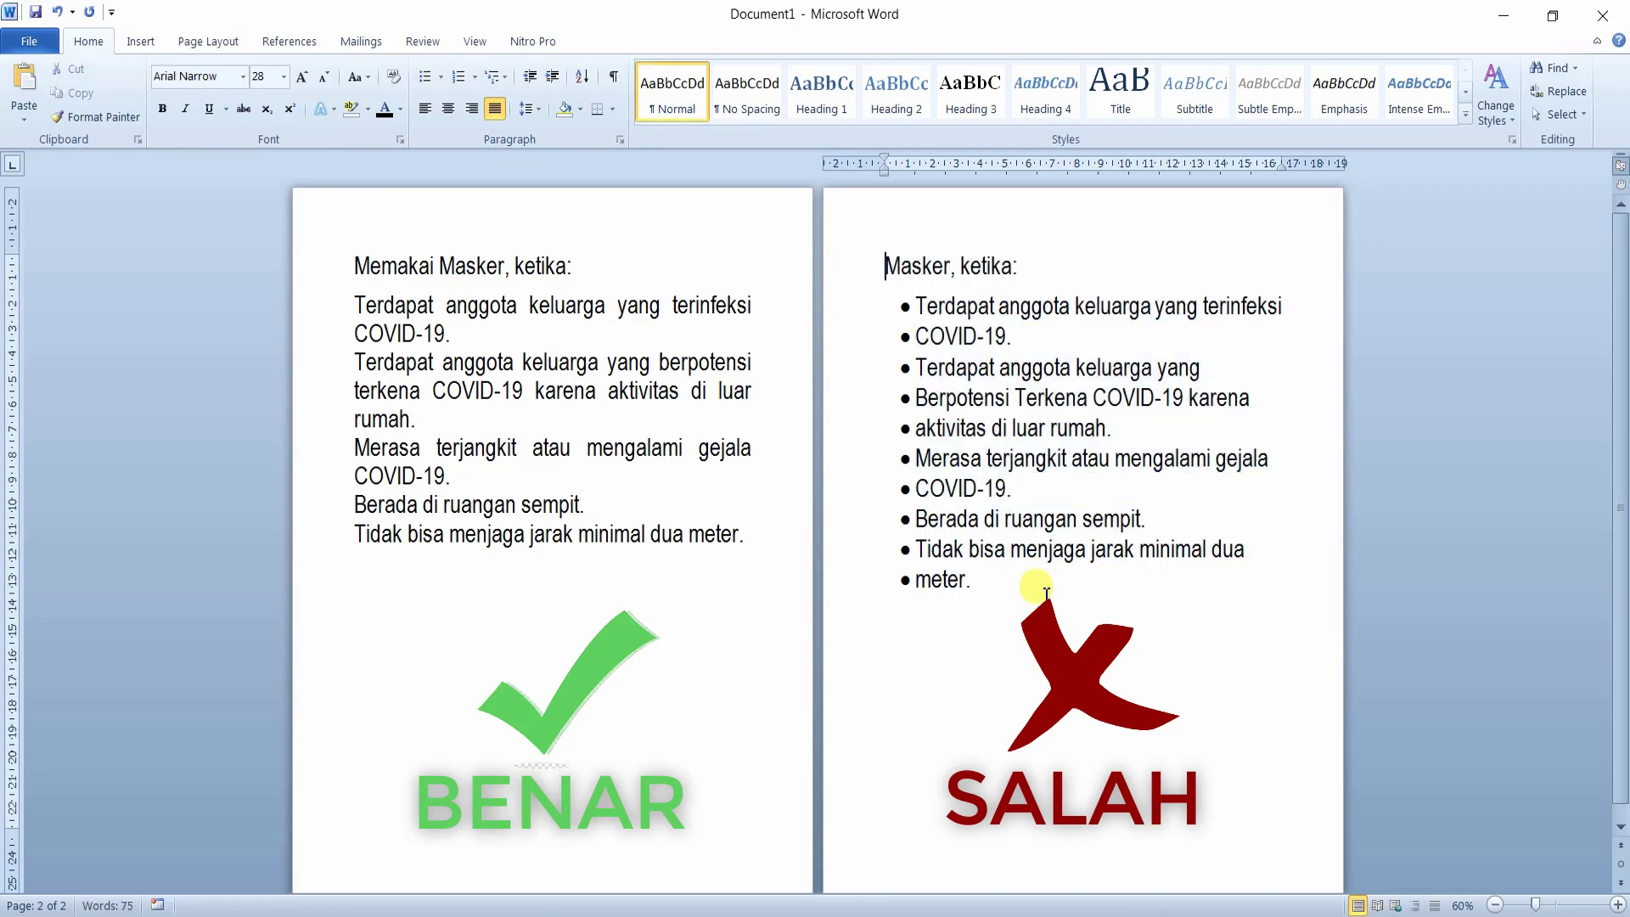
{"action": "left_click", "coordinate": [1046, 593], "text": "shift"}
{"action": "key", "text": "Delete"}
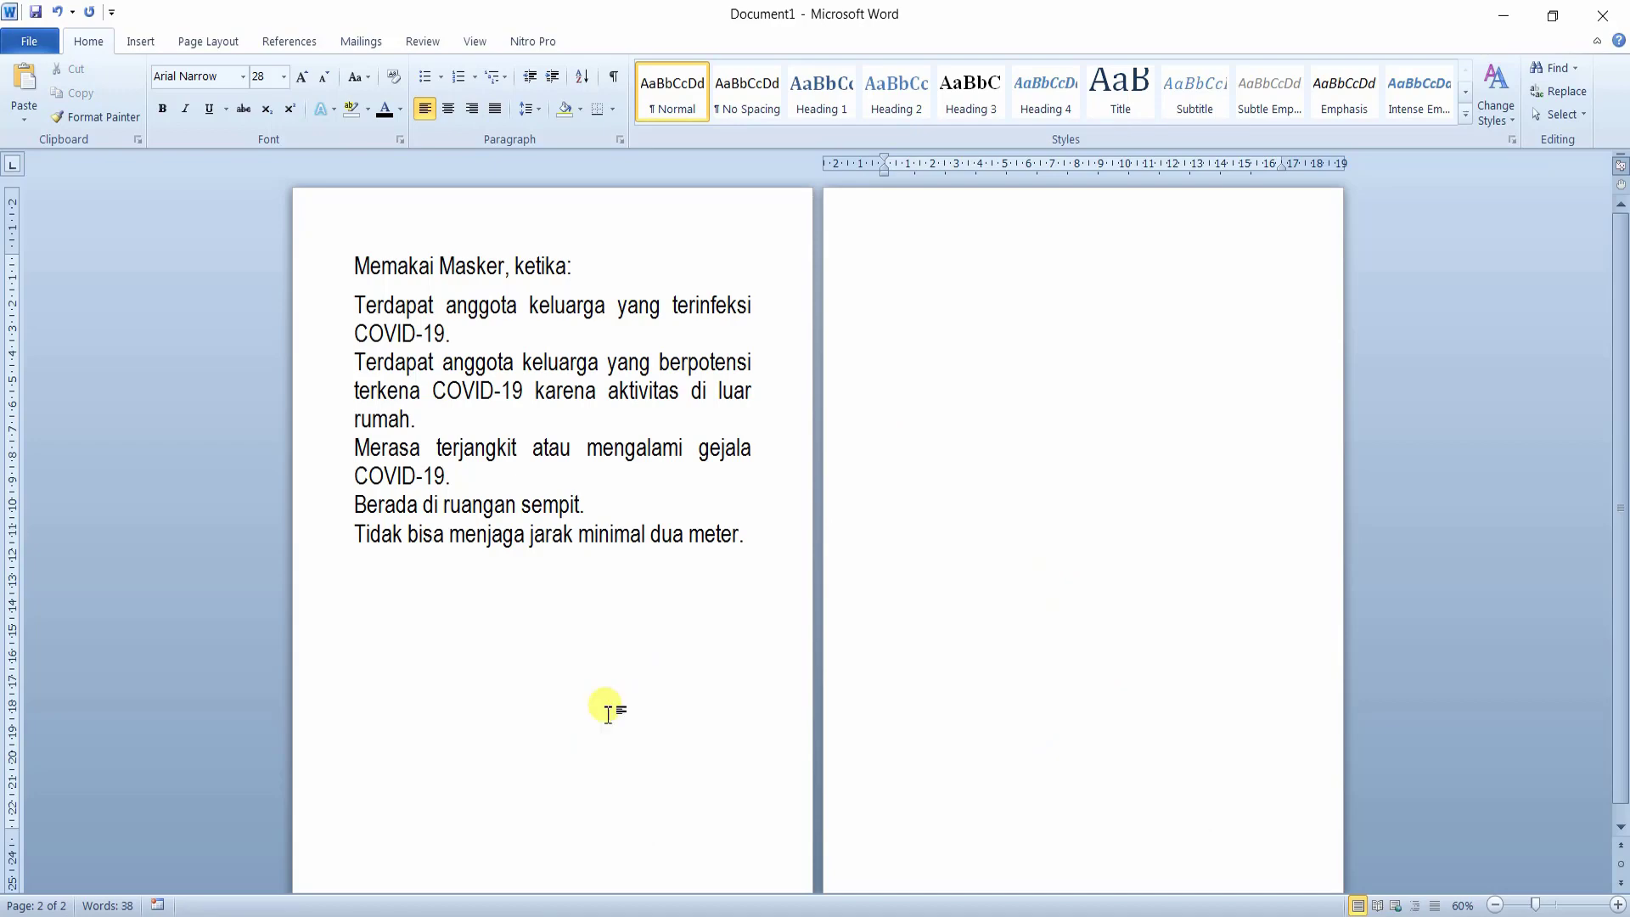
- Remove the empty second page so that only the first page's text stays in the document
{"action": "left_click", "coordinate": [436, 681]}
{"action": "key", "text": "Delete"}
{"action": "scroll", "coordinate": [441, 690], "scroll_direction": "up", "scroll_amount": 2, "text": "ctrl"}
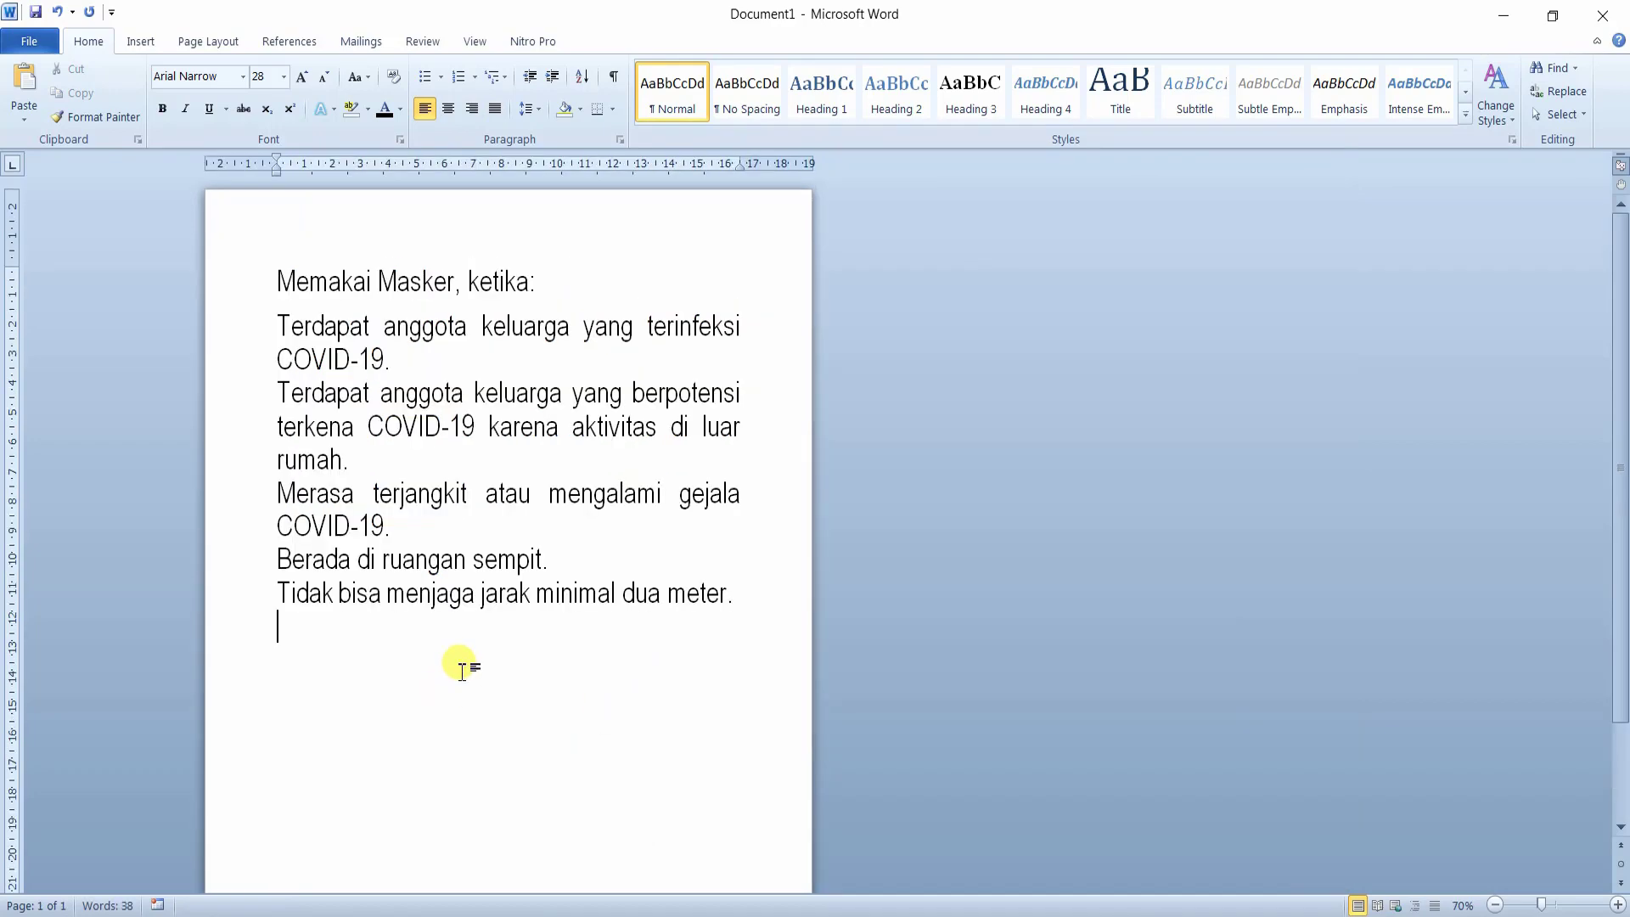
{"action": "scroll", "coordinate": [1308, 853], "scroll_direction": "up", "scroll_amount": 1, "text": "ctrl"}
{"action": "scroll", "coordinate": [1307, 852], "scroll_direction": "up", "scroll_amount": 1, "text": "ctrl"}
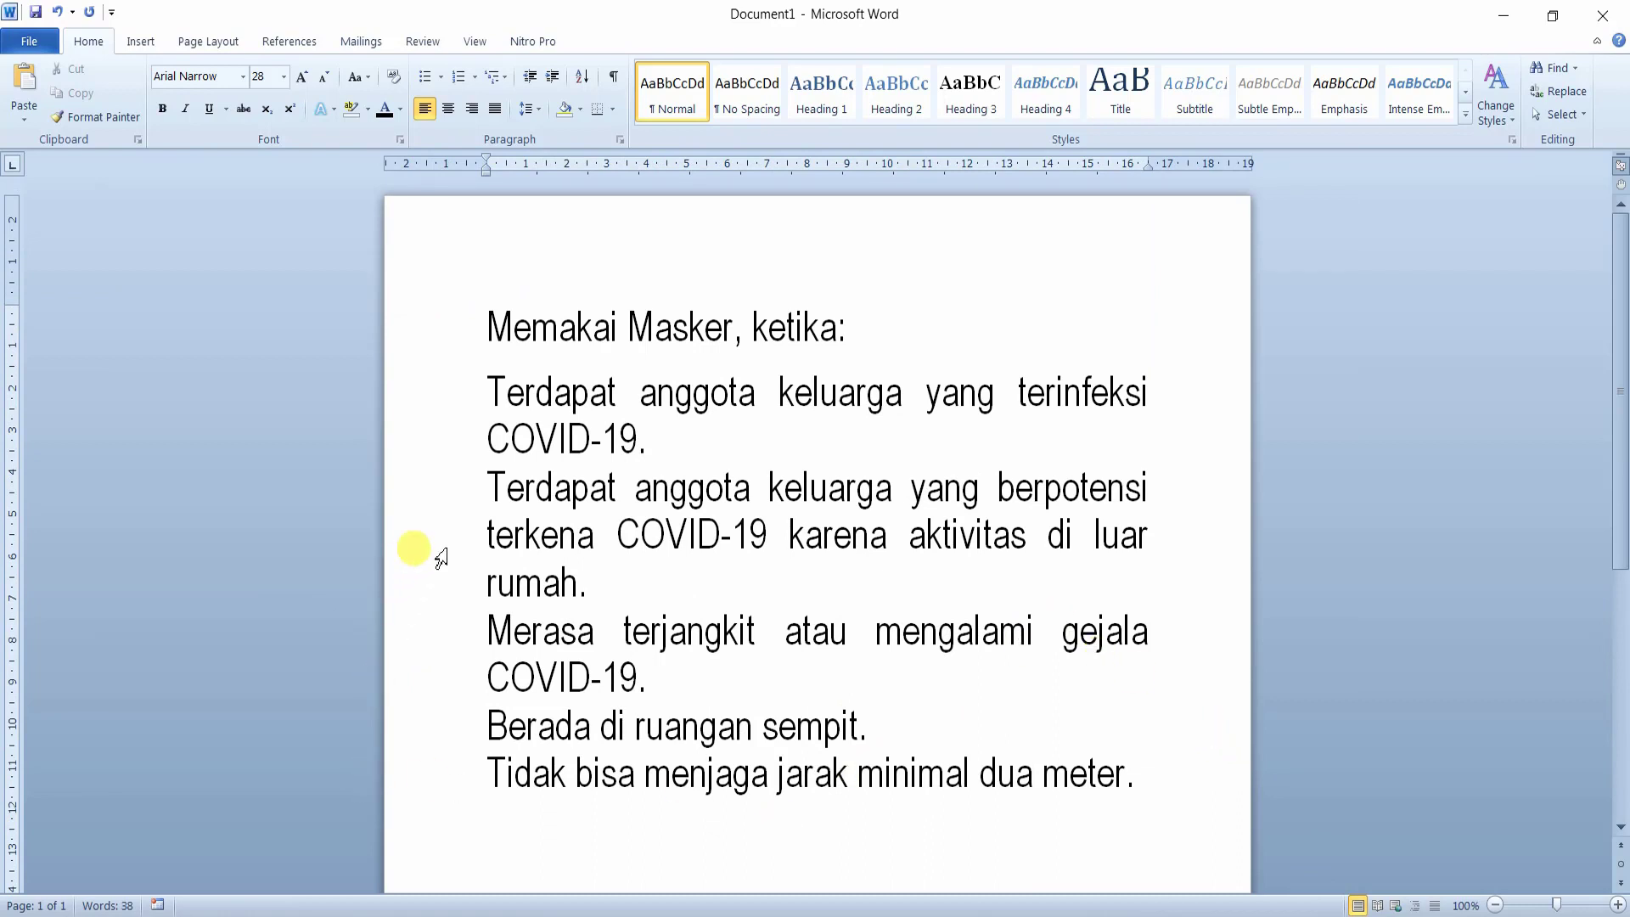
- Apply round bullets to all sentences below the heading, switching them off and on again once and viewing the bullet library in between
{"action": "left_click_drag", "start_coordinate": [490, 400], "coordinate": [1137, 781]}
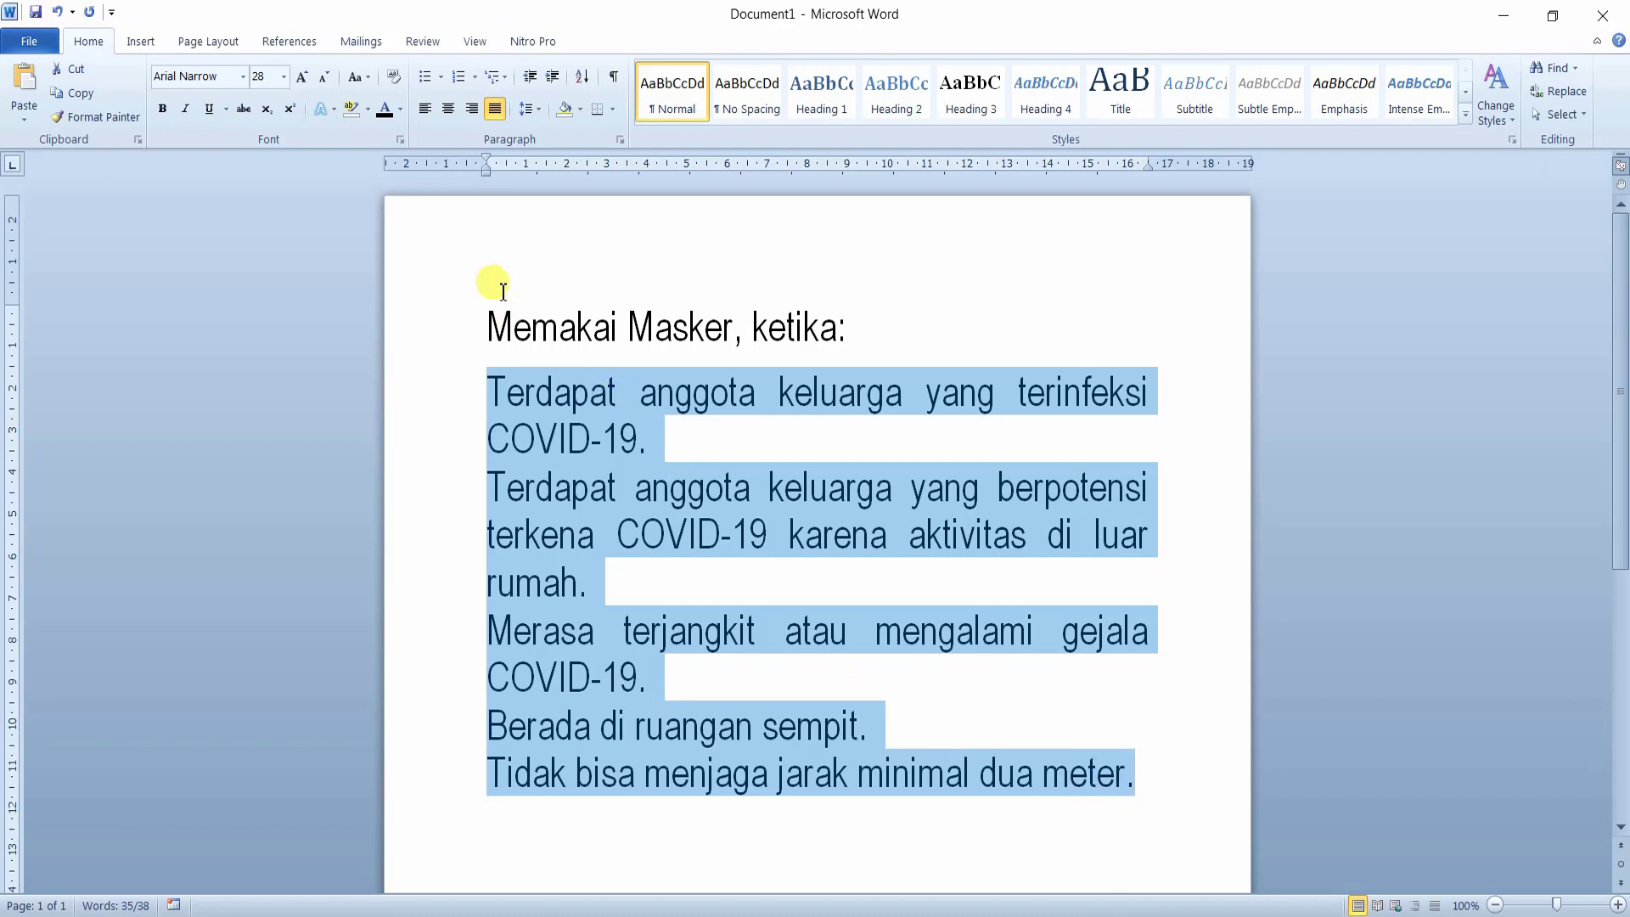
{"action": "left_click", "coordinate": [427, 78]}
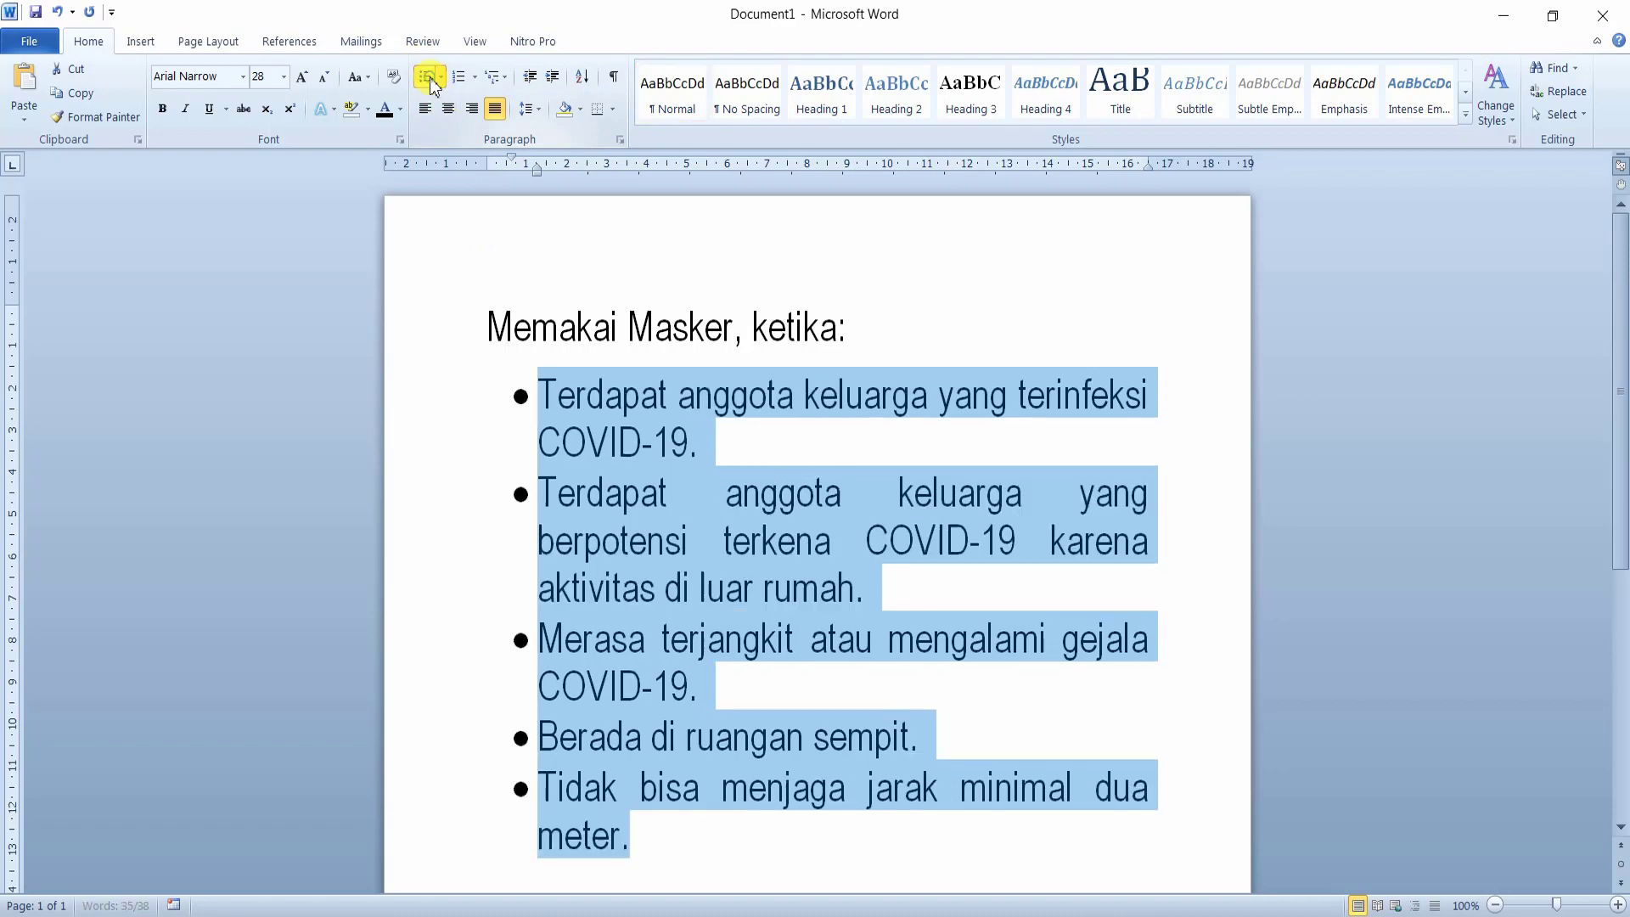
{"action": "left_click", "coordinate": [427, 79]}
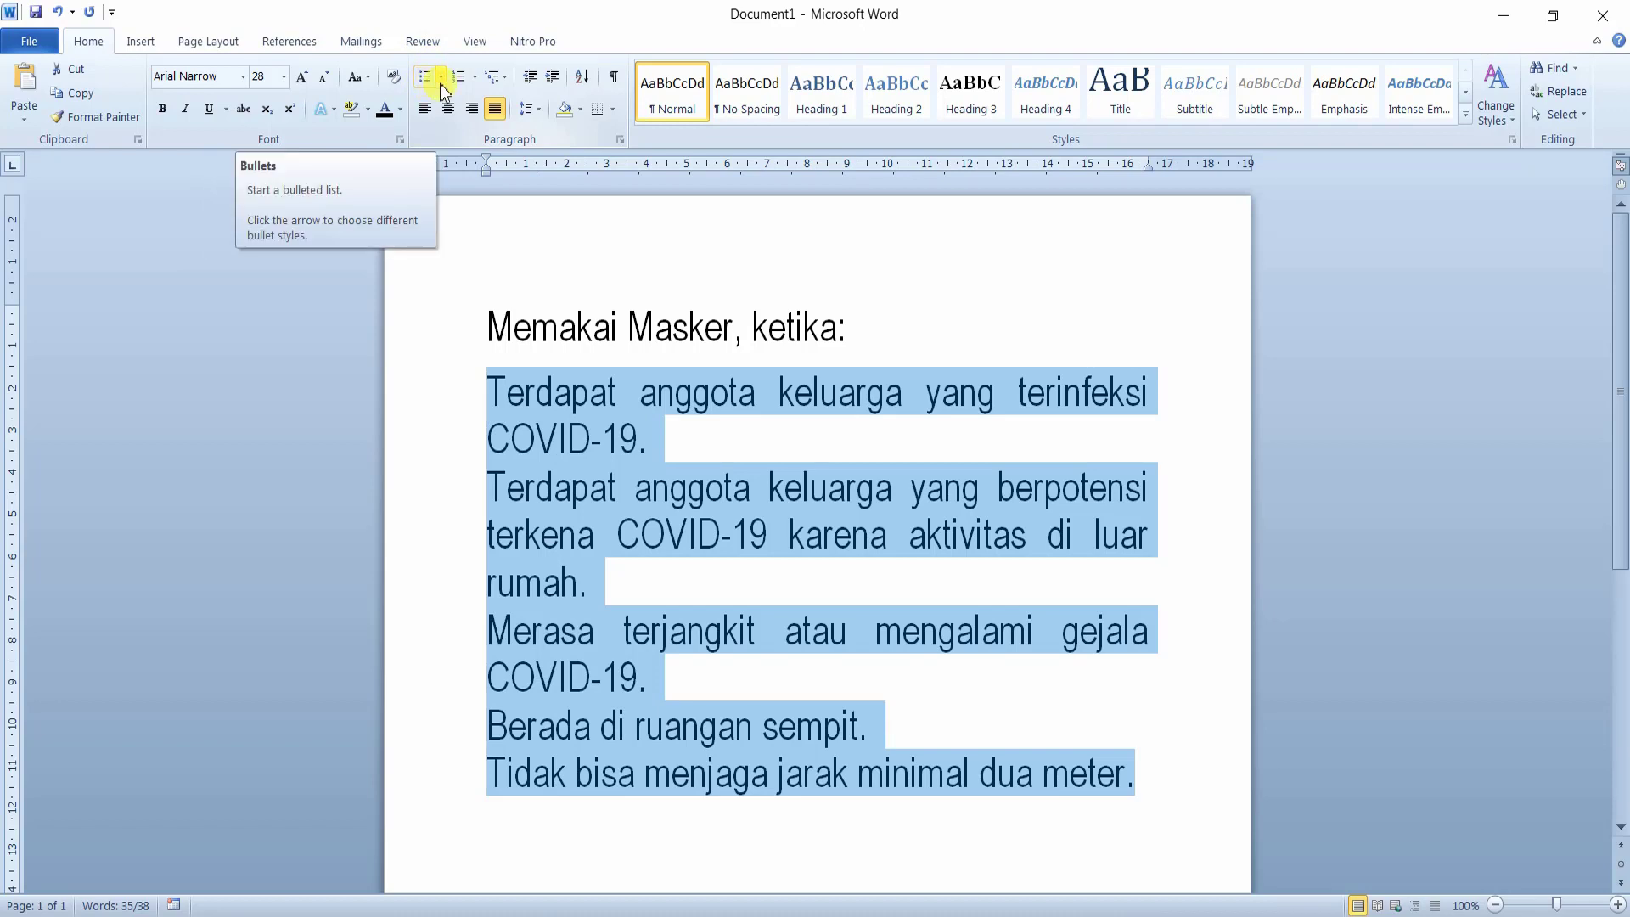
{"action": "left_click", "coordinate": [441, 78]}
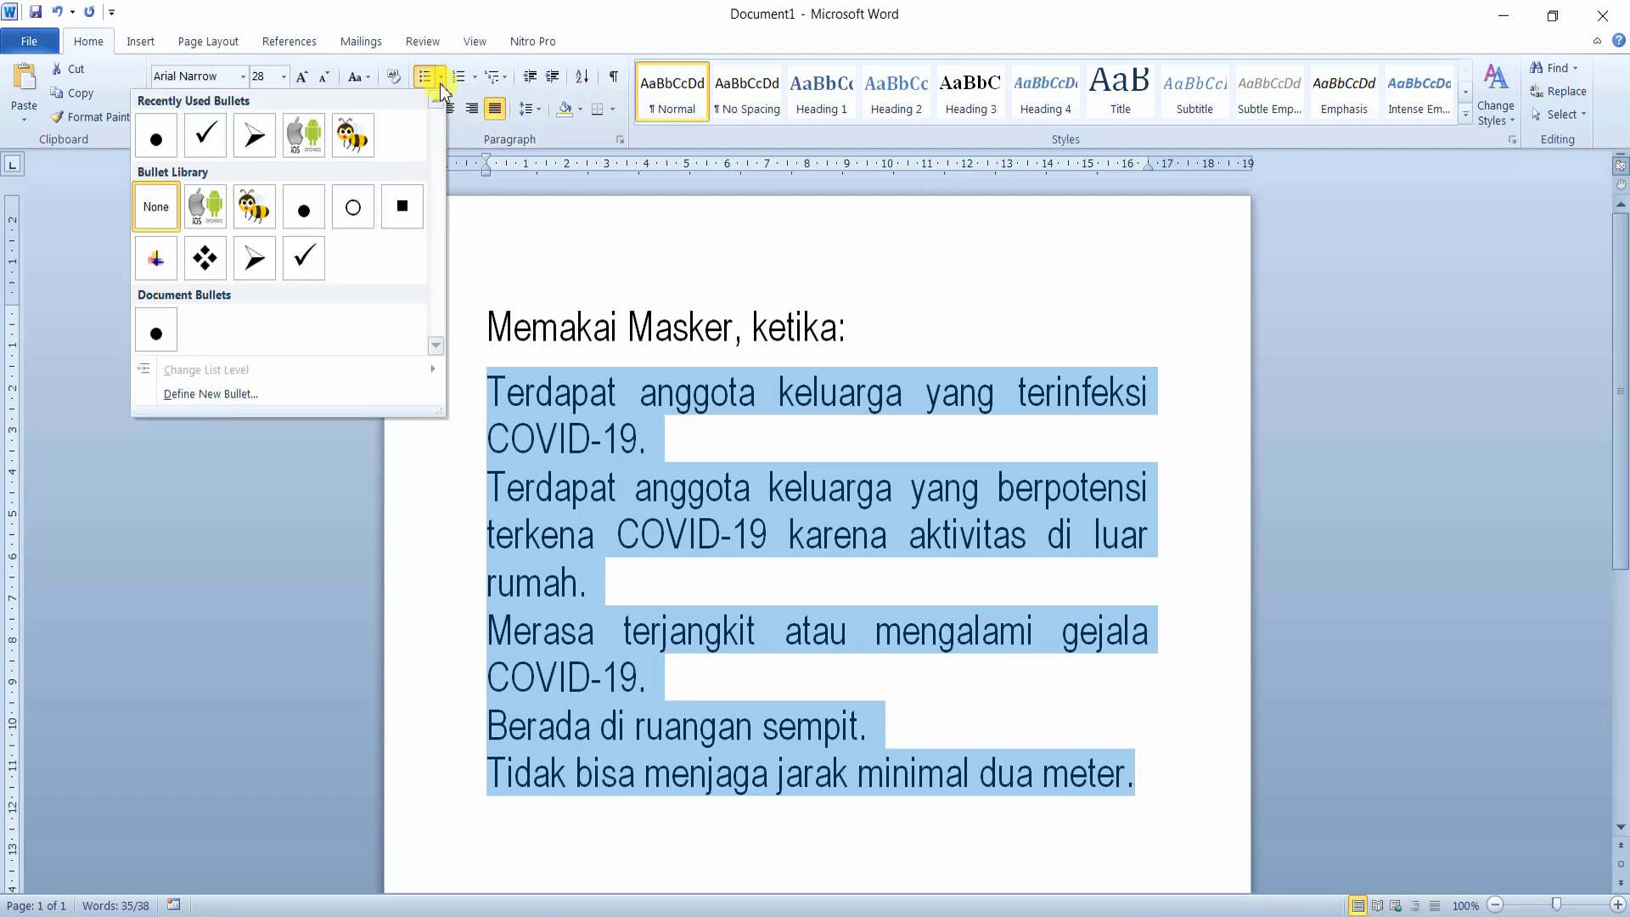
{"action": "left_click", "coordinate": [681, 376]}
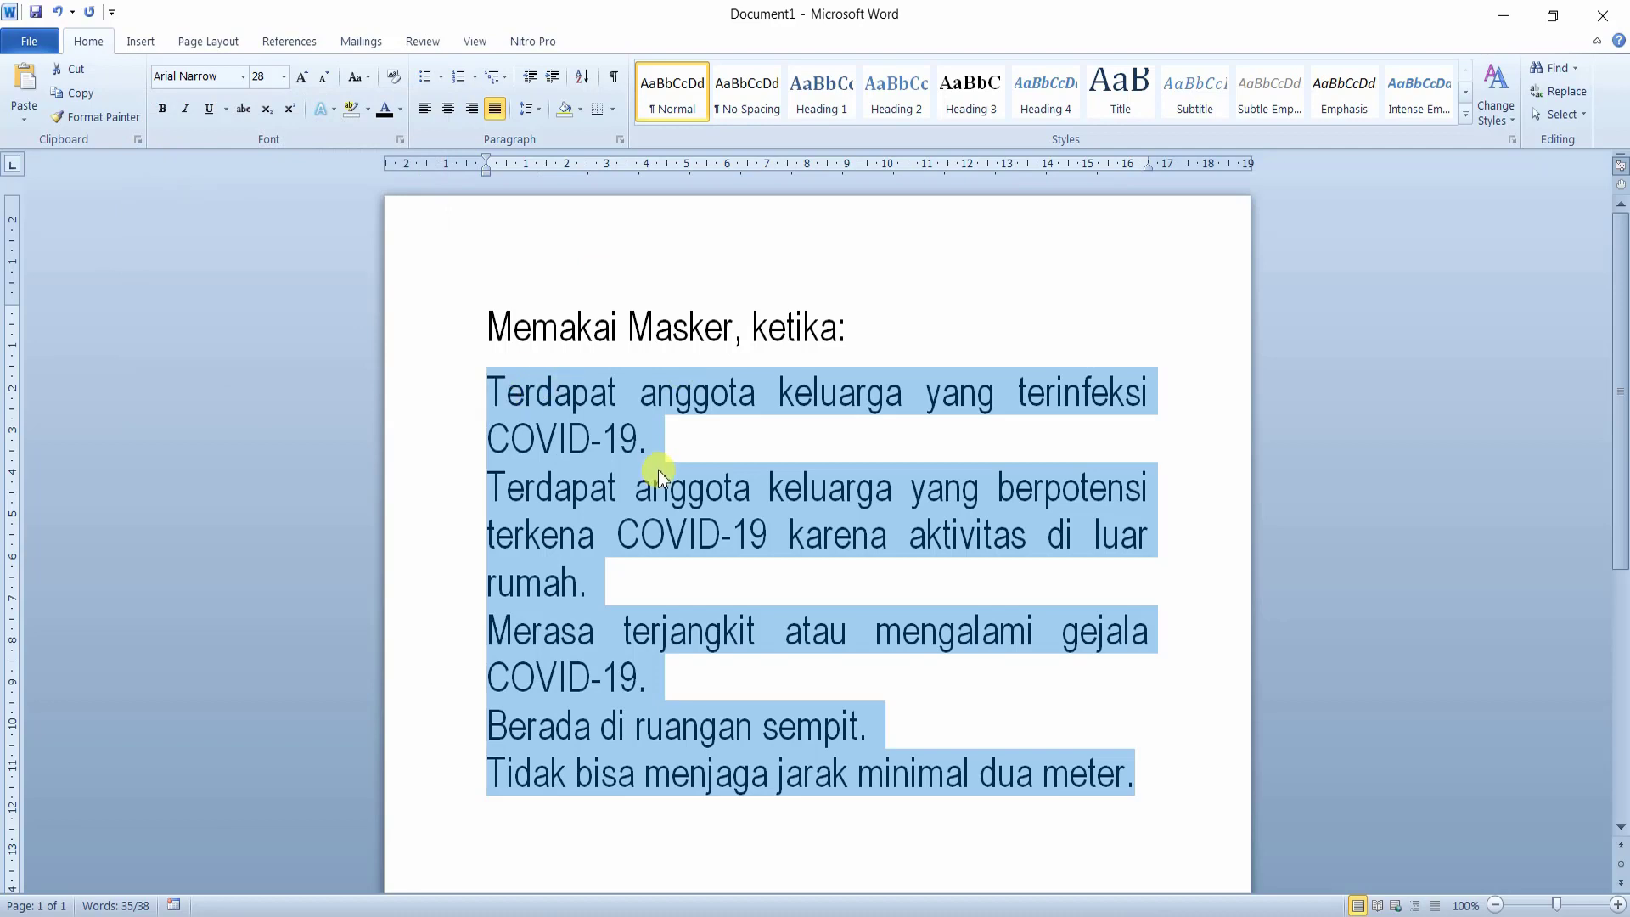
{"action": "left_click", "coordinate": [427, 79]}
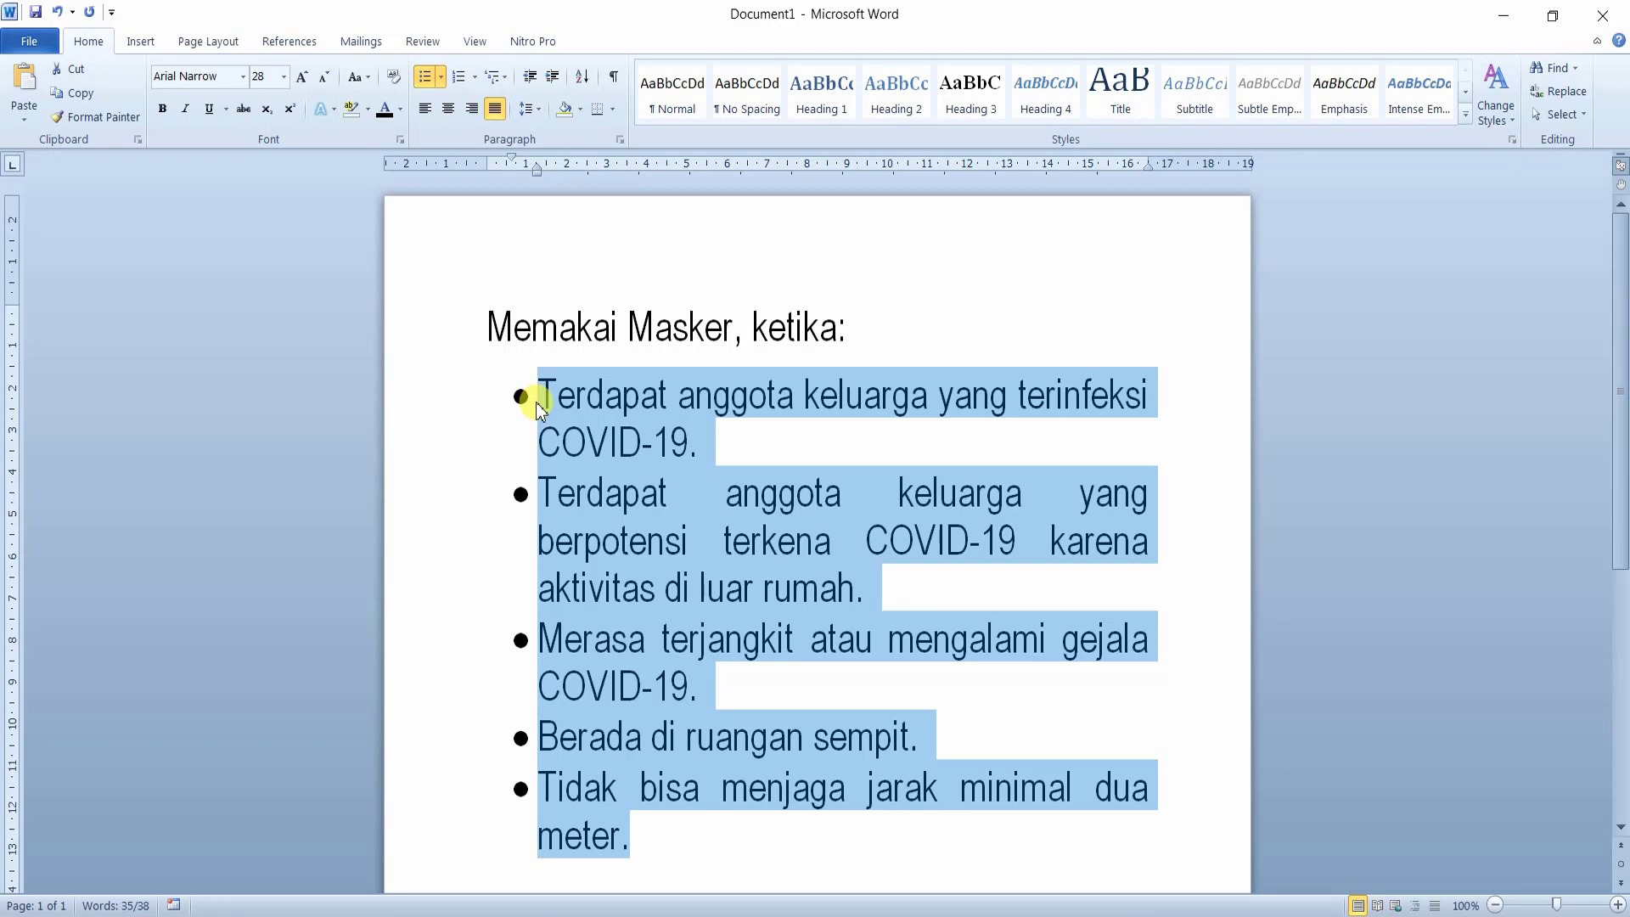
- Start defining a new bullet from a symbol and look through the Symbol font's characters
{"action": "left_click", "coordinate": [443, 78]}
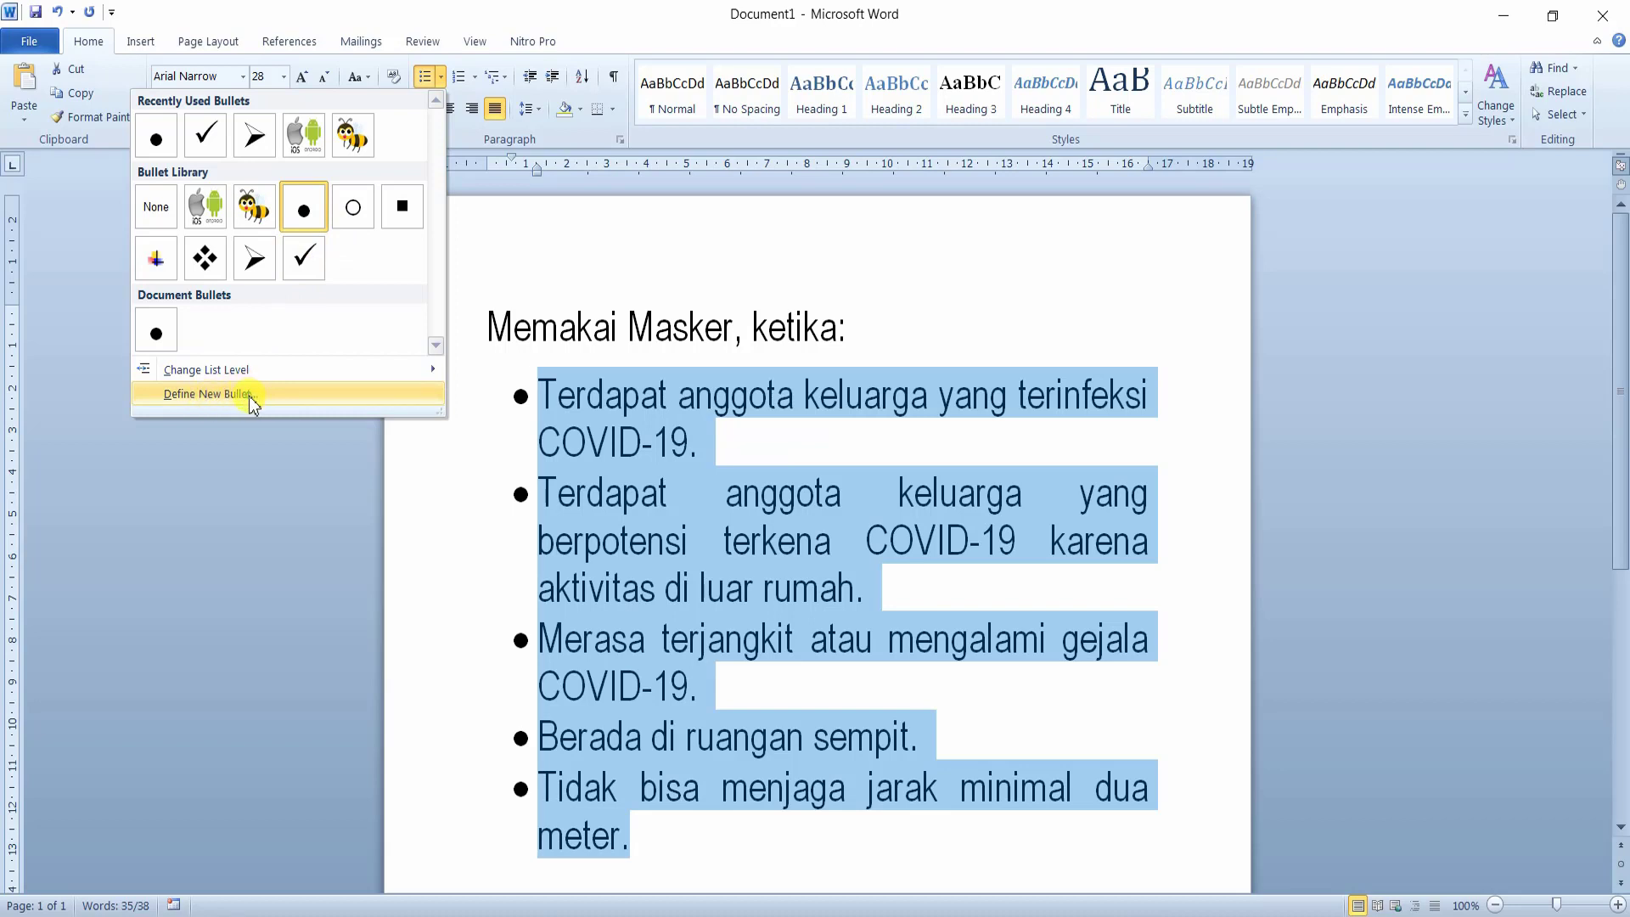
{"action": "left_click", "coordinate": [248, 396]}
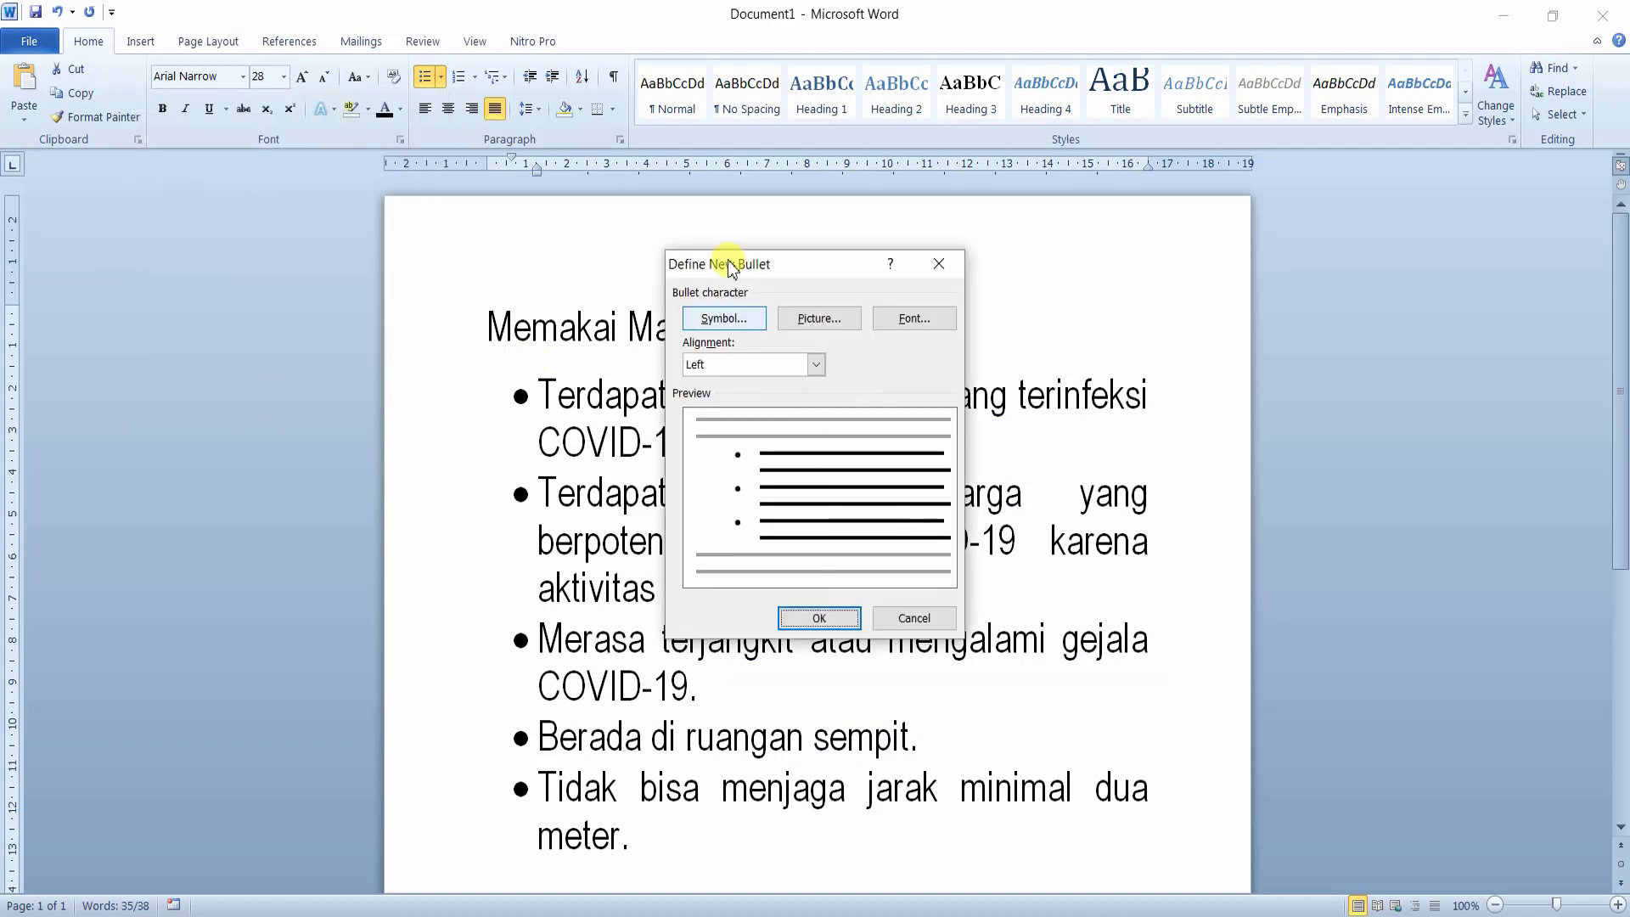
{"action": "left_click_drag", "start_coordinate": [729, 268], "coordinate": [859, 278]}
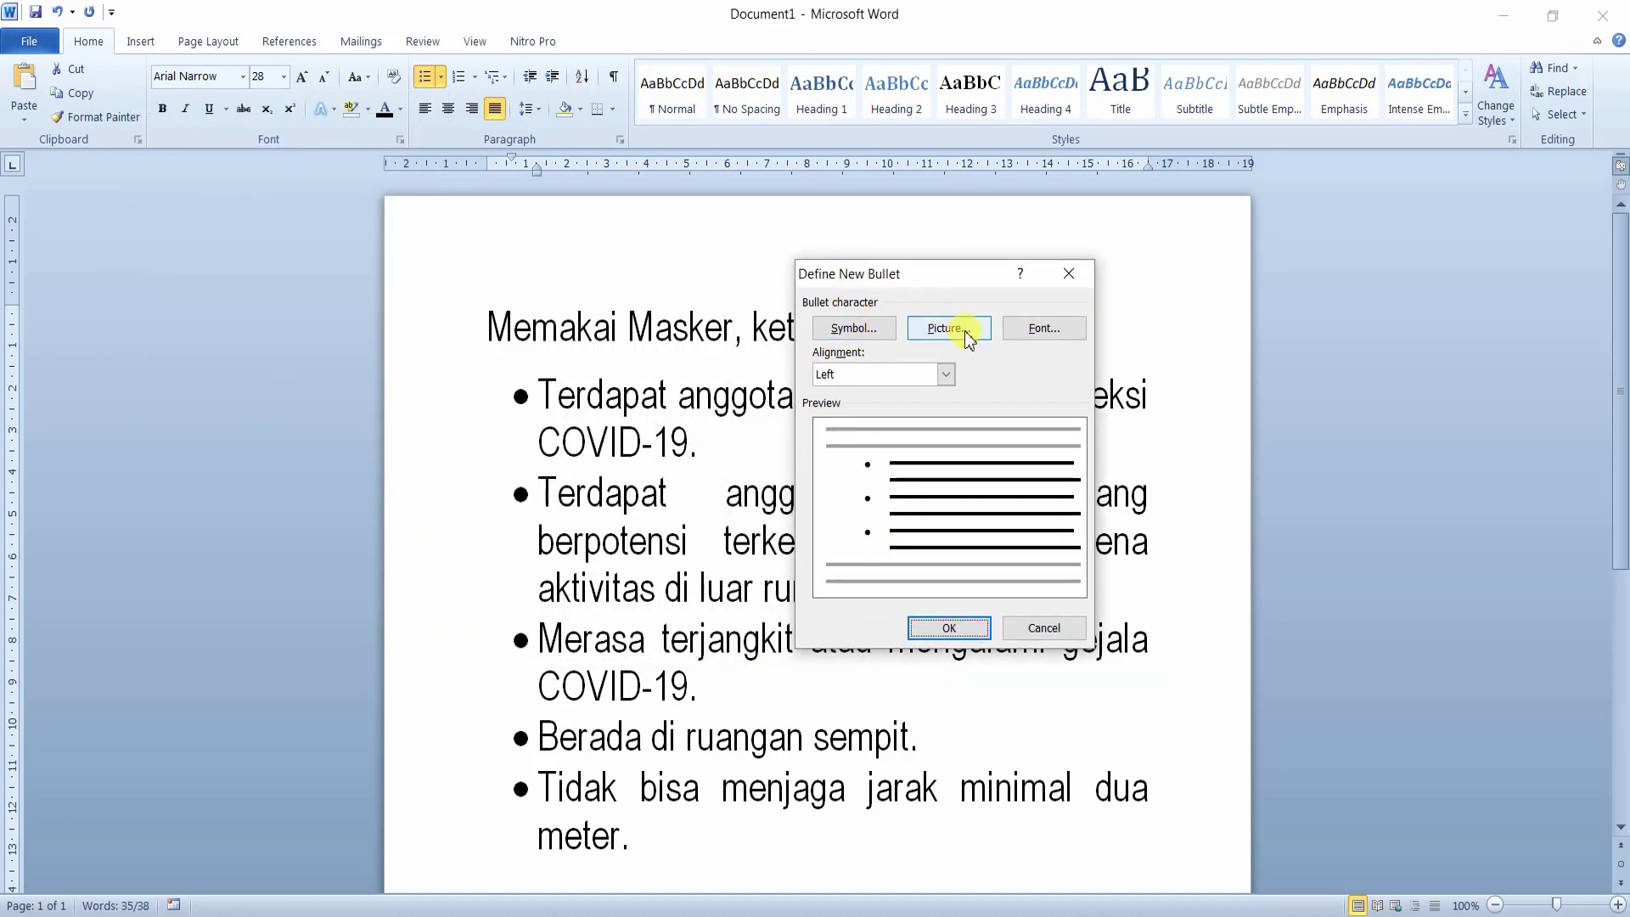
{"action": "left_click", "coordinate": [866, 340]}
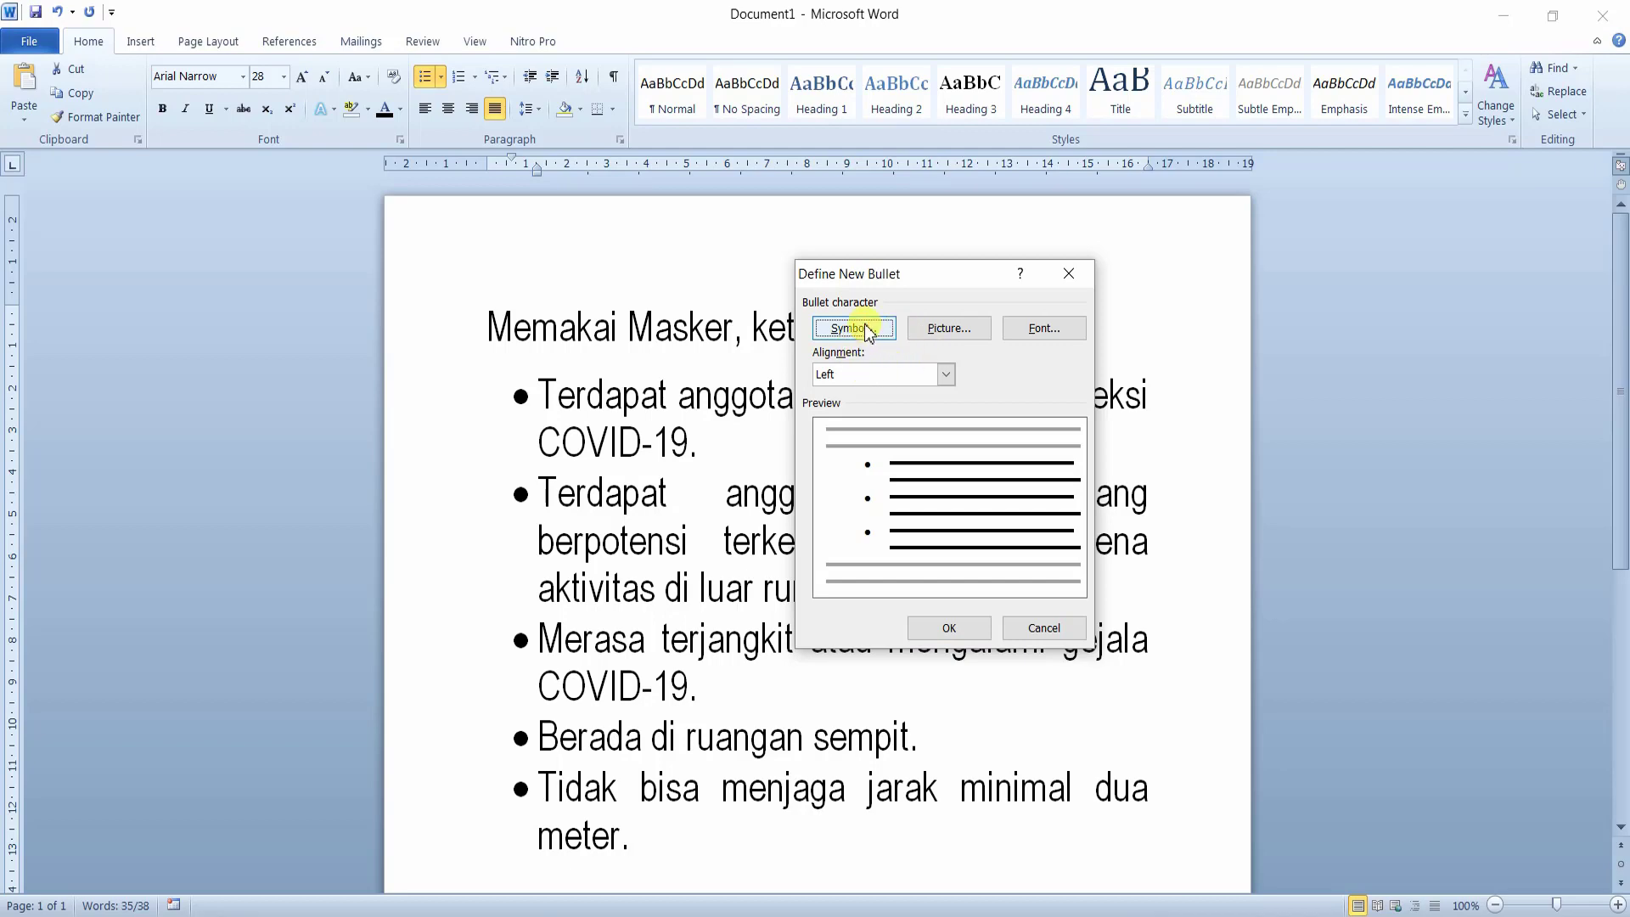
{"action": "left_click", "coordinate": [864, 326]}
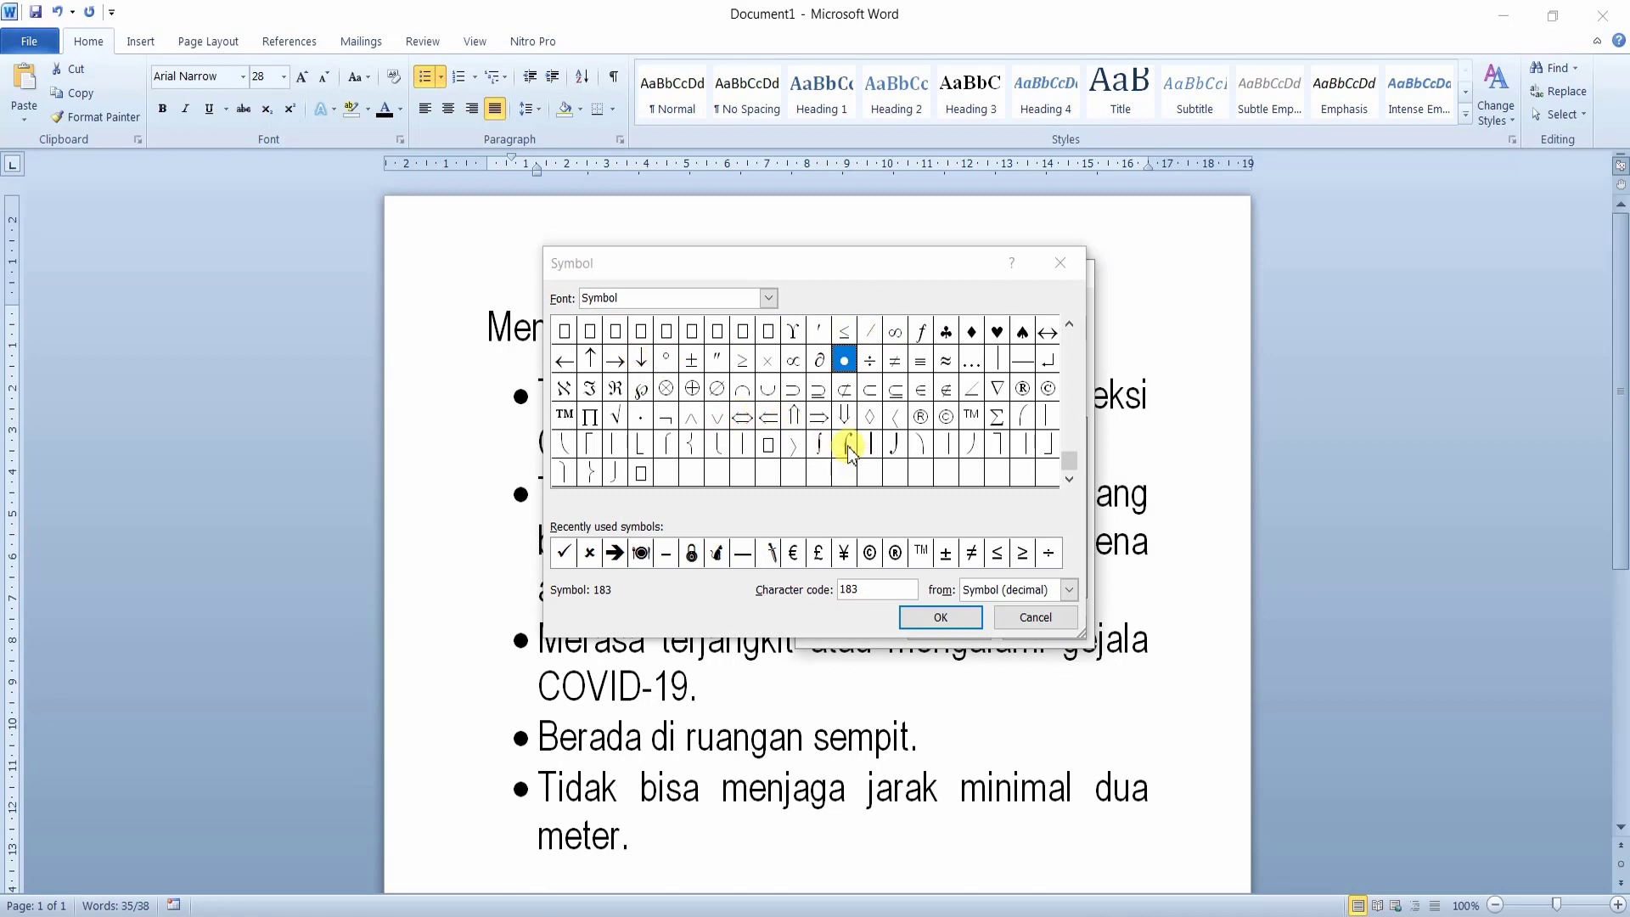
{"action": "left_click_drag", "start_coordinate": [1071, 465], "coordinate": [1075, 327]}
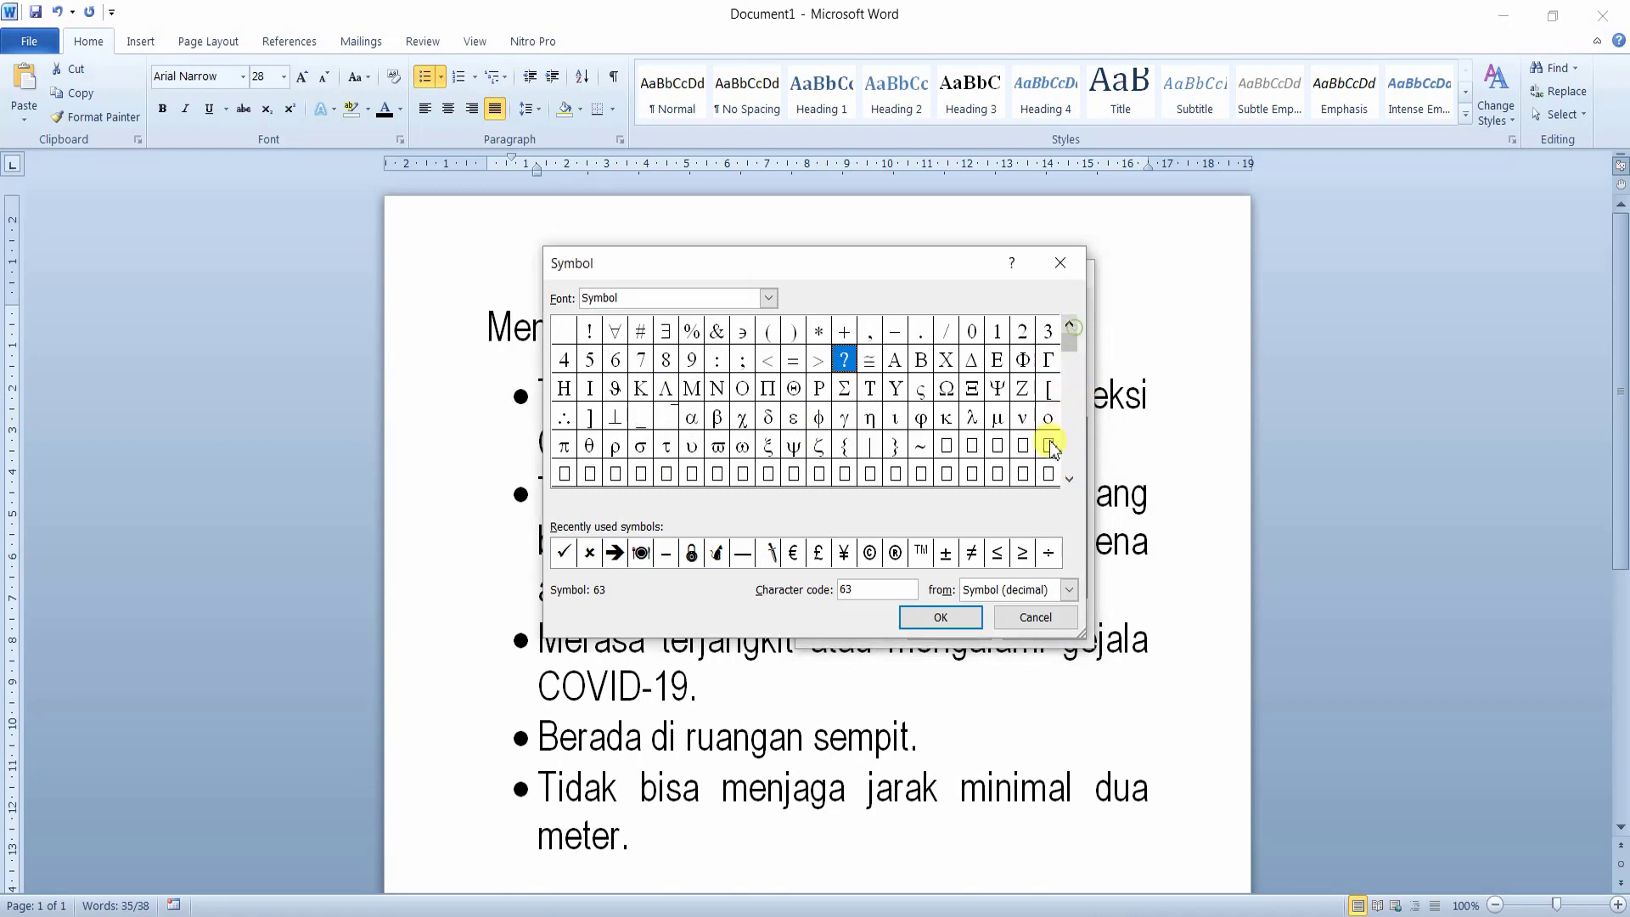
{"action": "left_click", "coordinate": [1069, 480]}
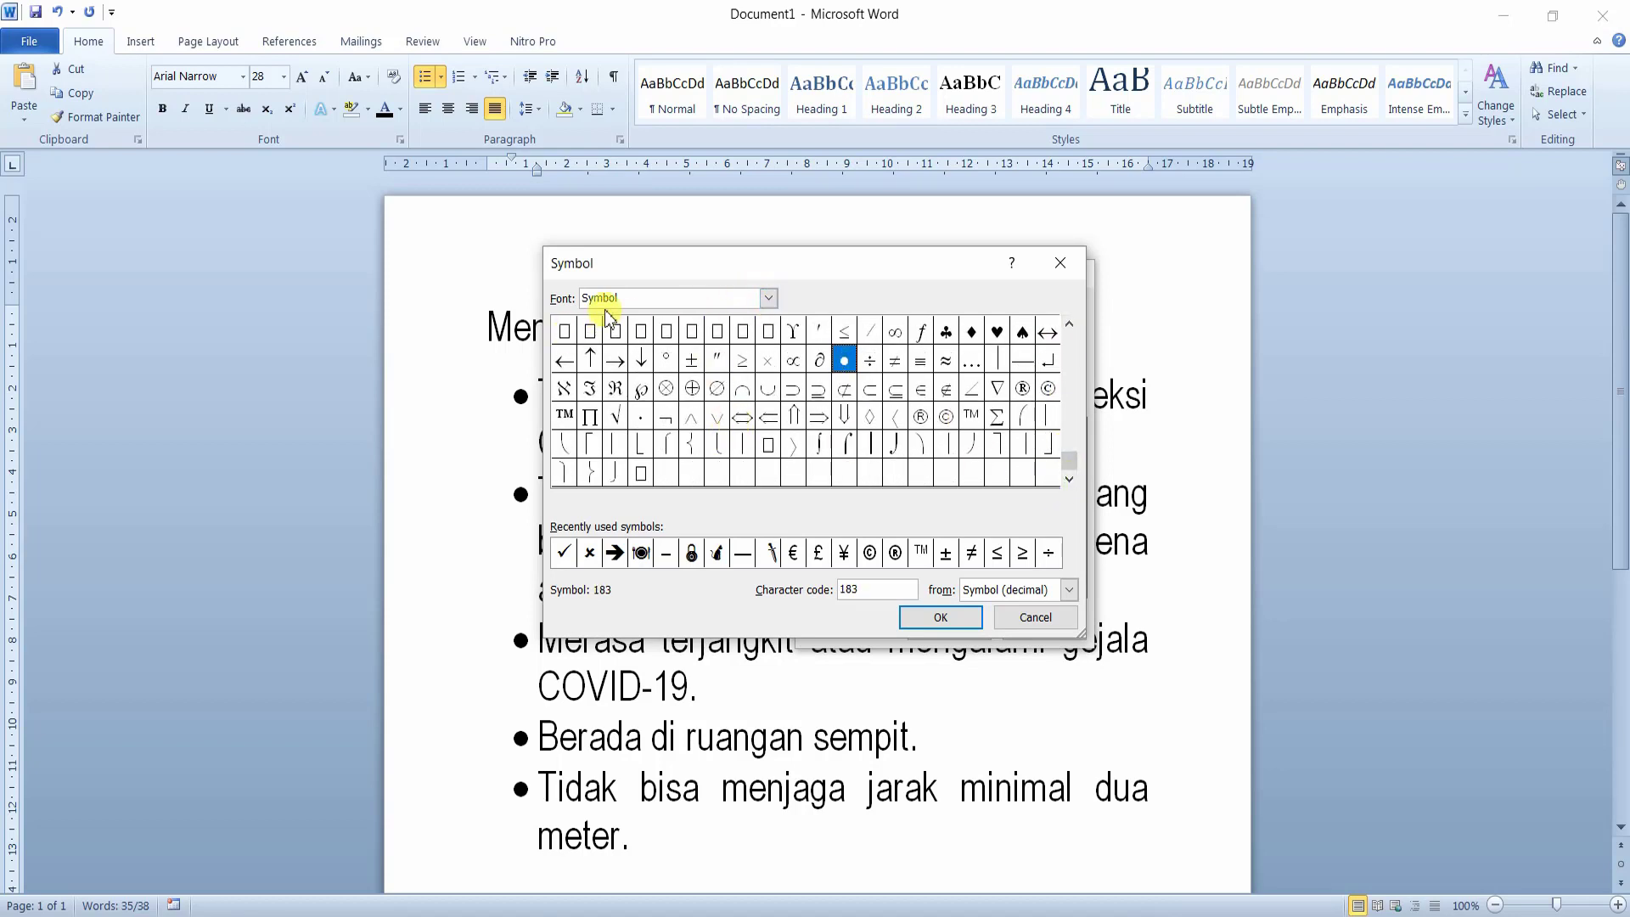
- Switch the symbol font to Wingdings 2 and select the solid five-pointed star, character code 234
{"action": "left_click", "coordinate": [769, 299]}
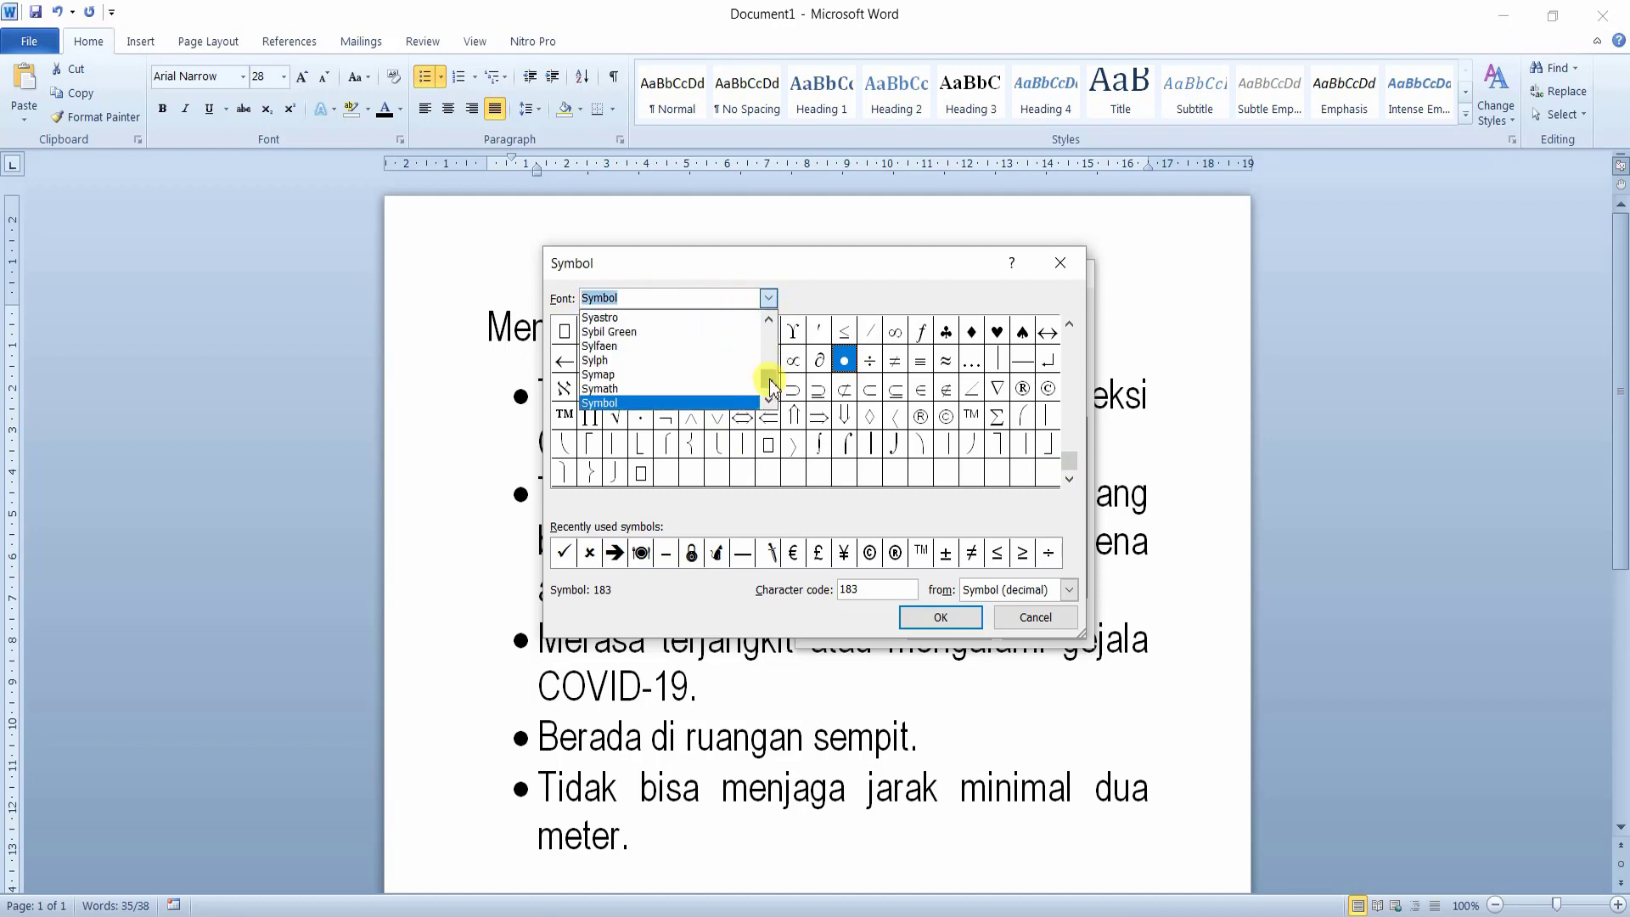
{"action": "scroll", "coordinate": [770, 386], "scroll_direction": "down", "scroll_amount": 10}
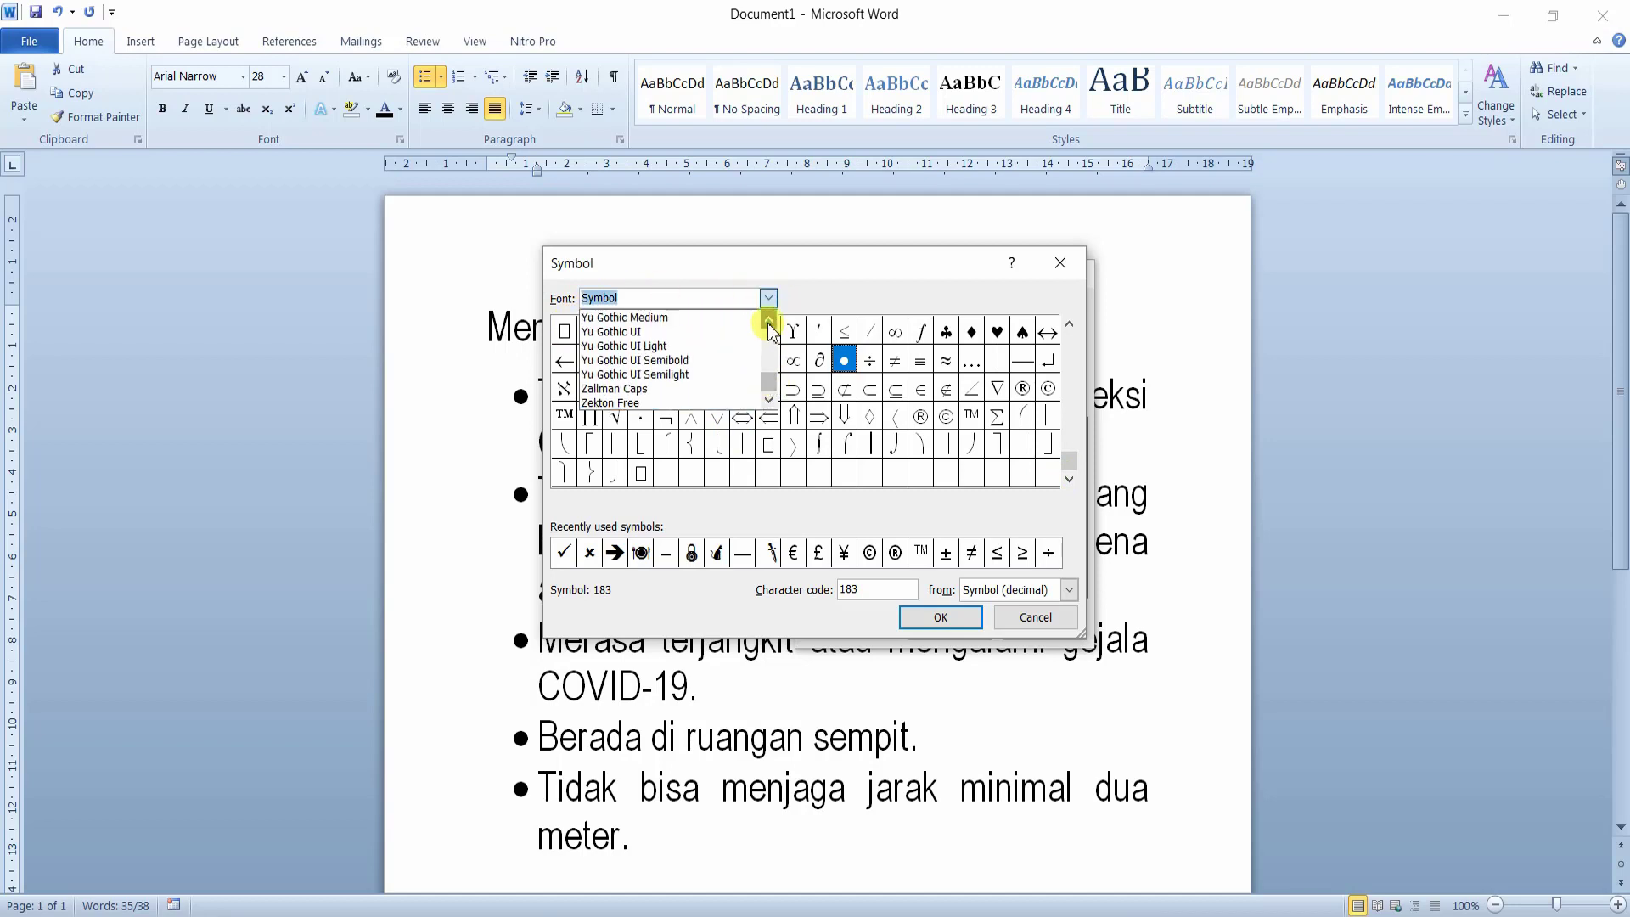
{"action": "scroll", "coordinate": [770, 327], "scroll_direction": "up", "scroll_amount": 7}
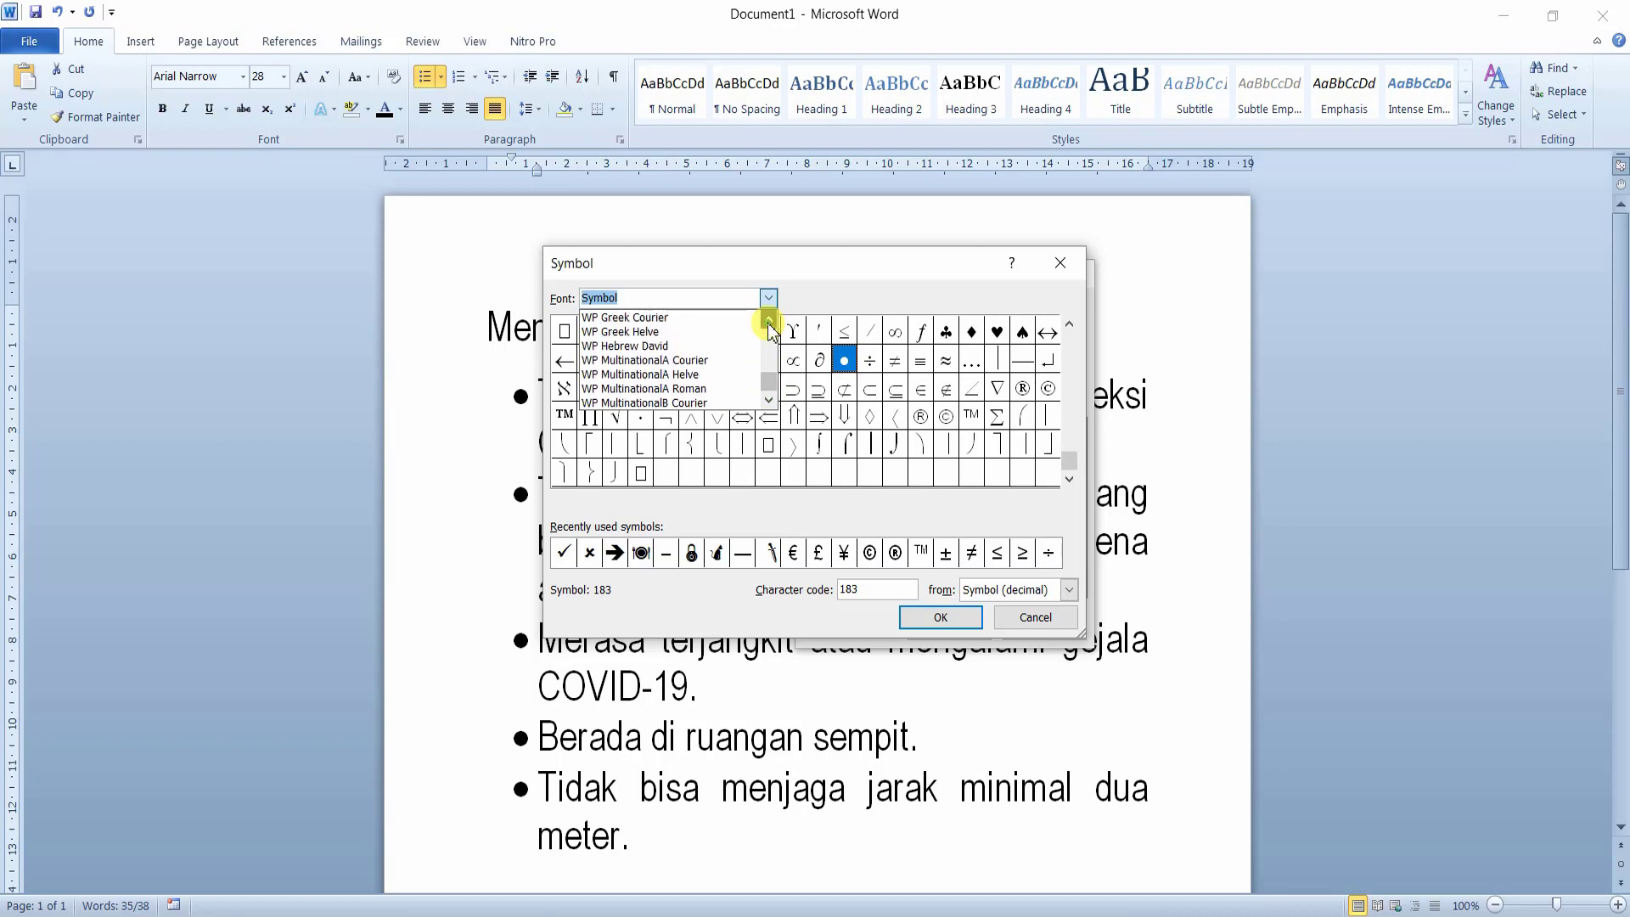
{"action": "scroll", "coordinate": [770, 327], "scroll_direction": "up", "scroll_amount": 3}
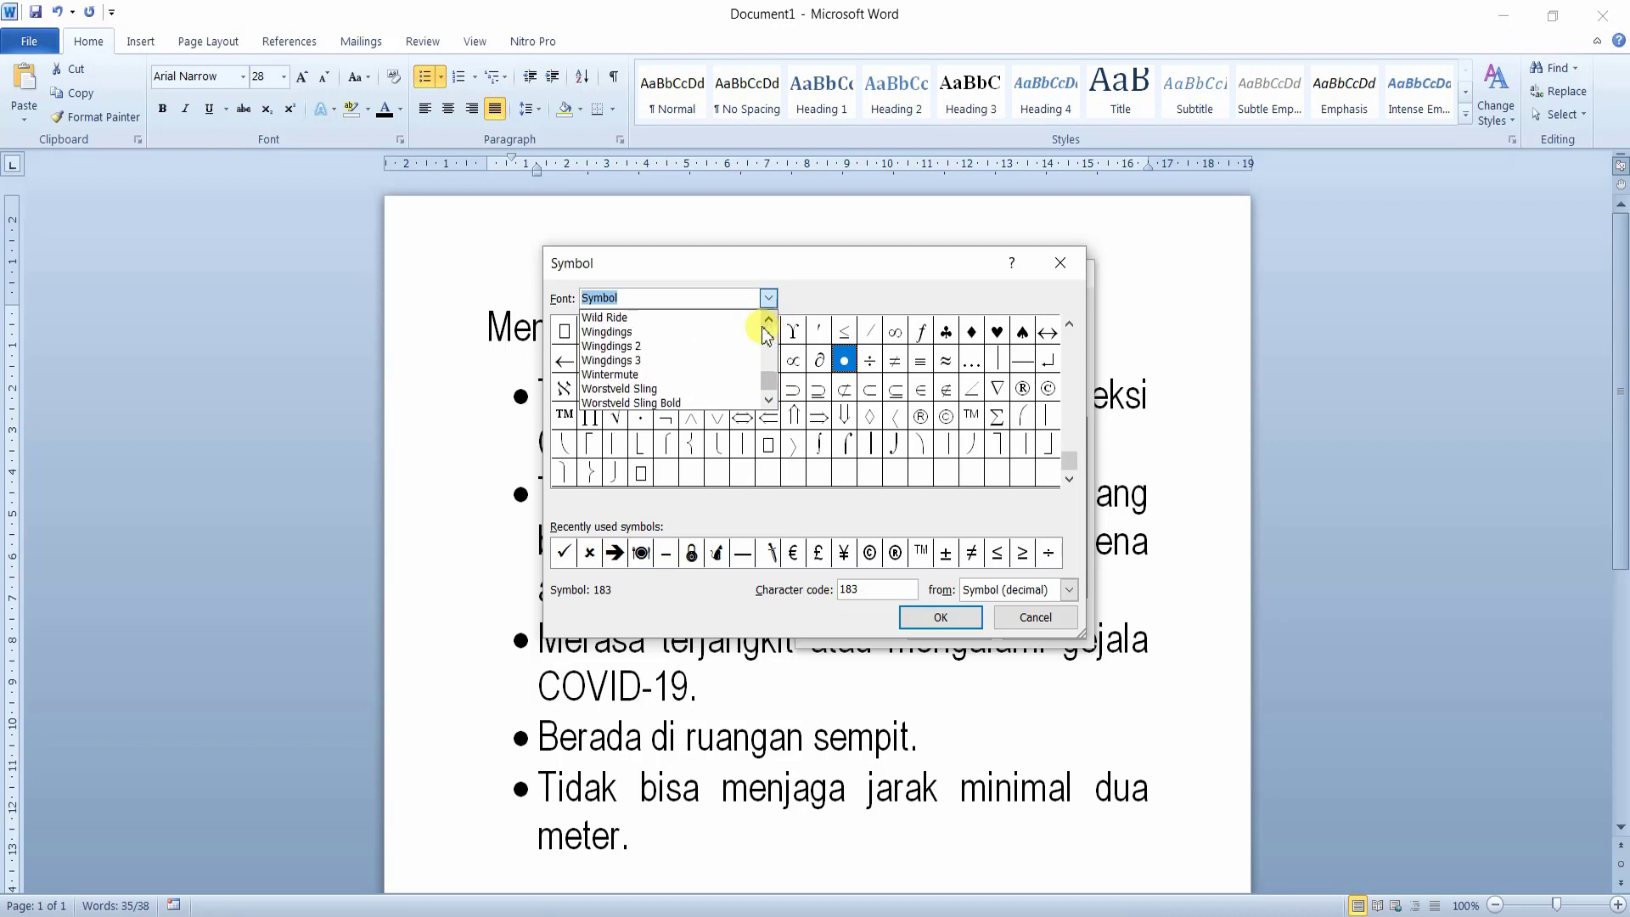
{"action": "left_click", "coordinate": [641, 350]}
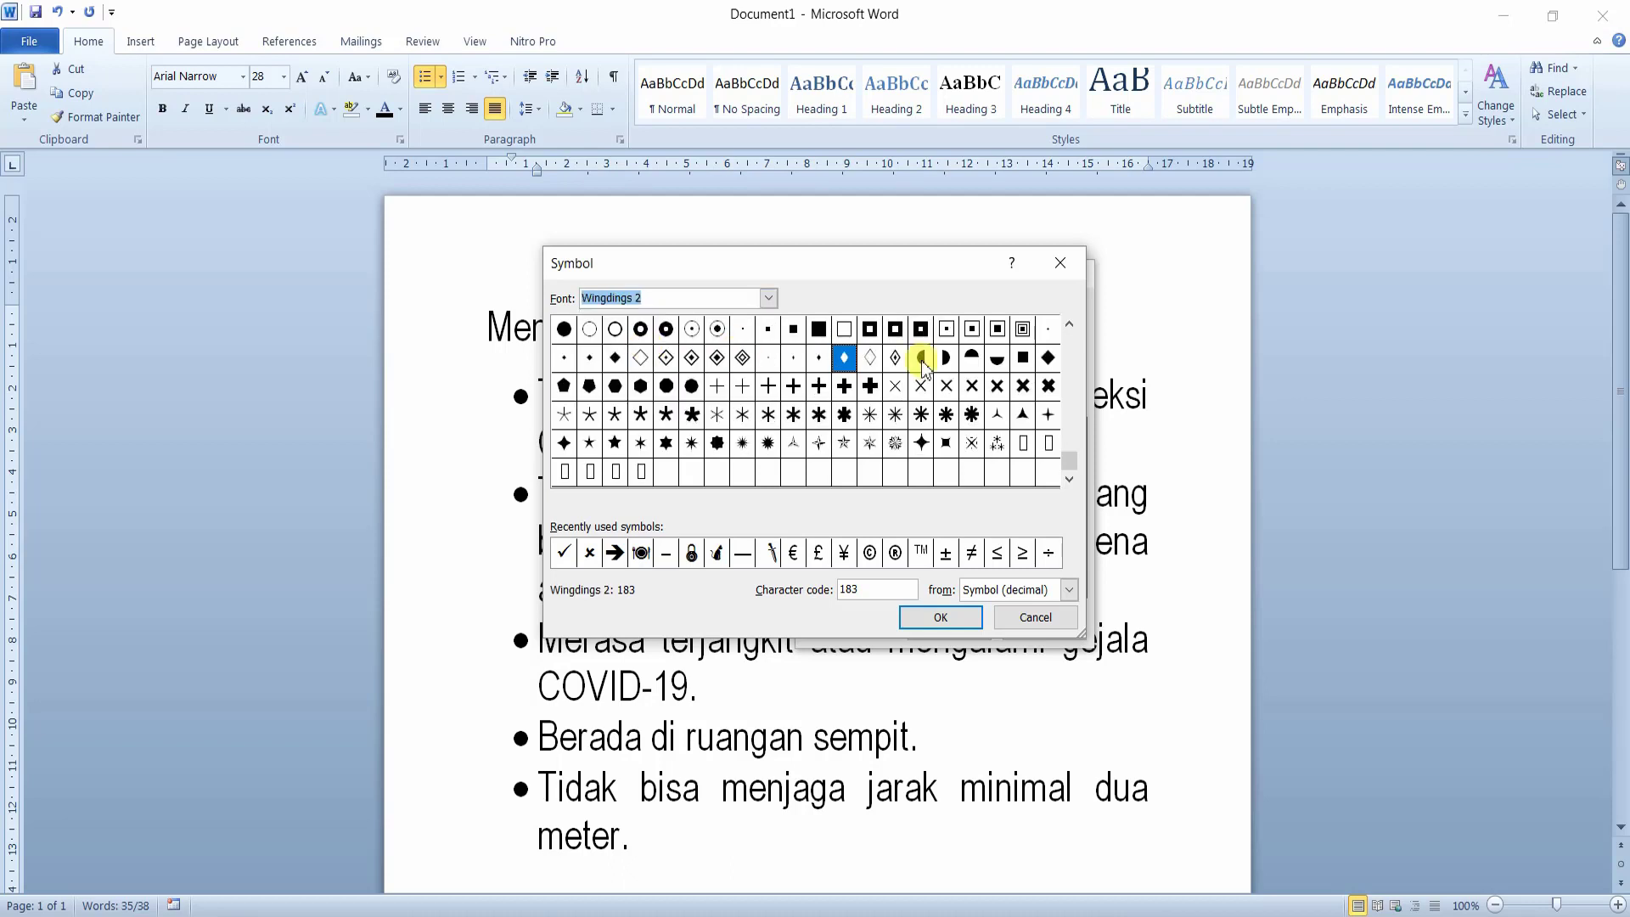
{"action": "left_click", "coordinate": [1066, 467]}
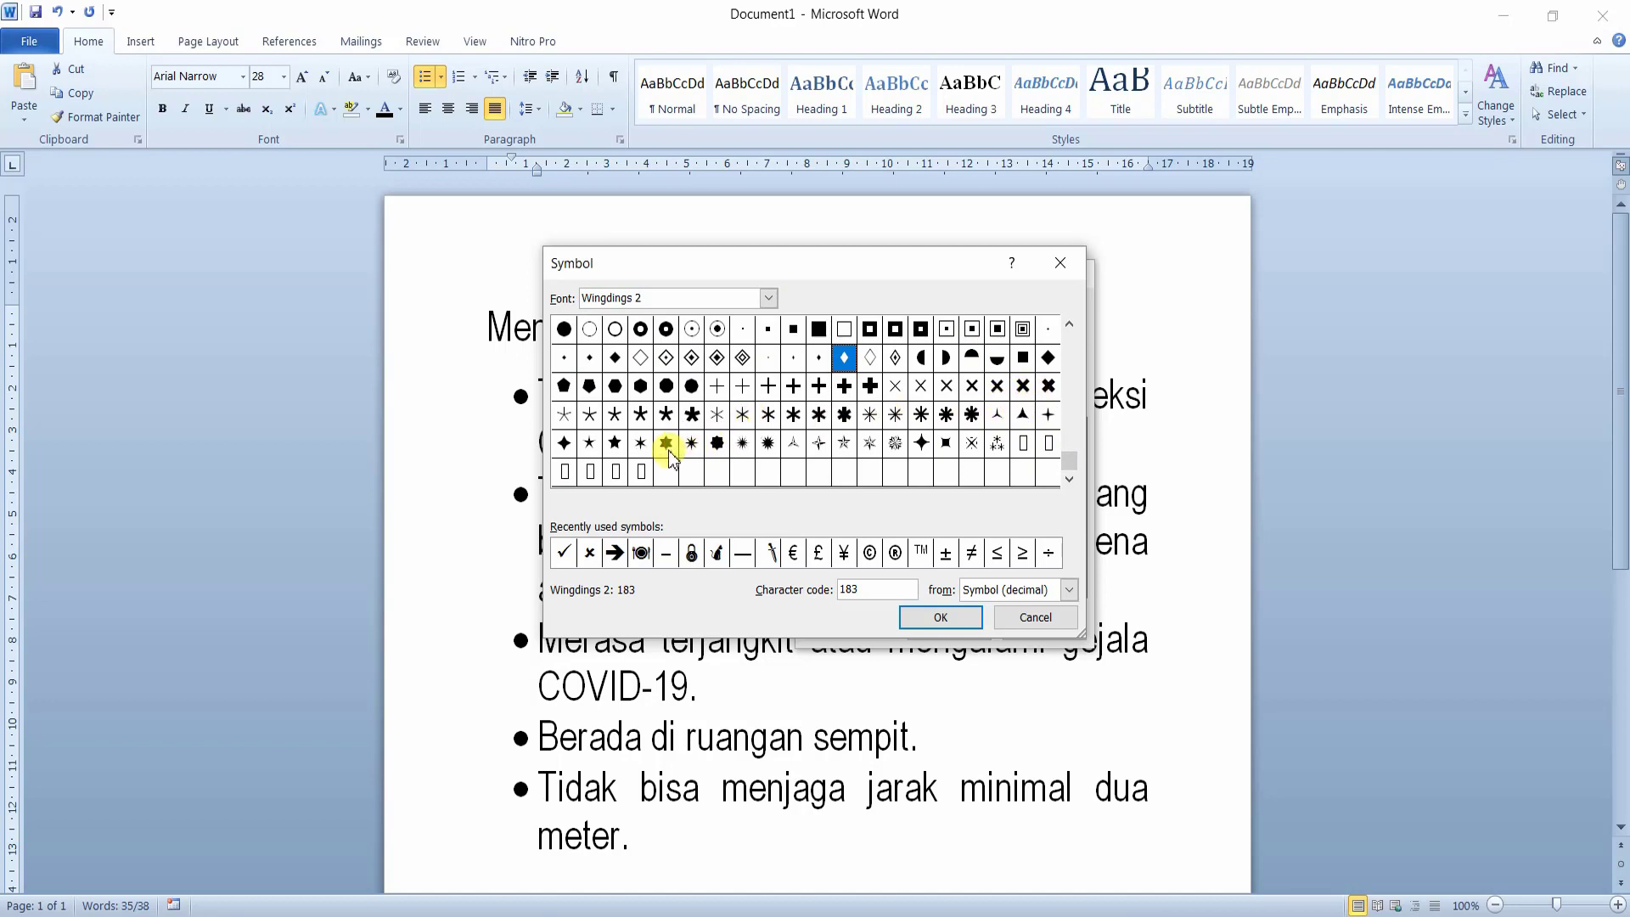
{"action": "left_click", "coordinate": [615, 442]}
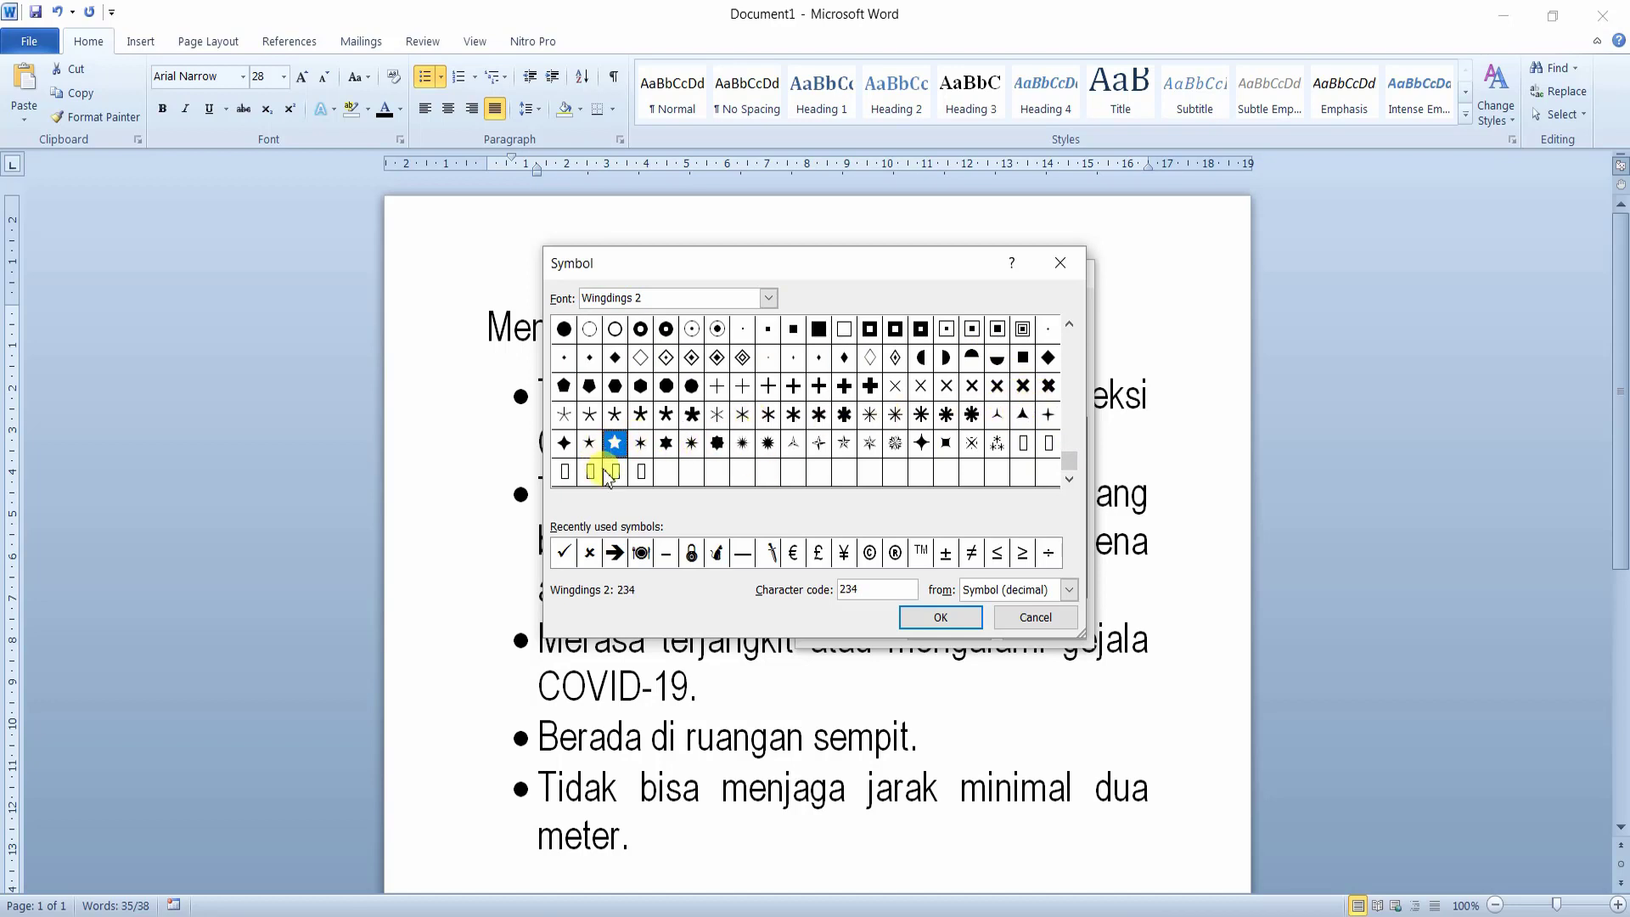
- Choose the recently used right arrow, Wingdings 232, as the new bullet character and apply it to the list
{"action": "left_click", "coordinate": [619, 556]}
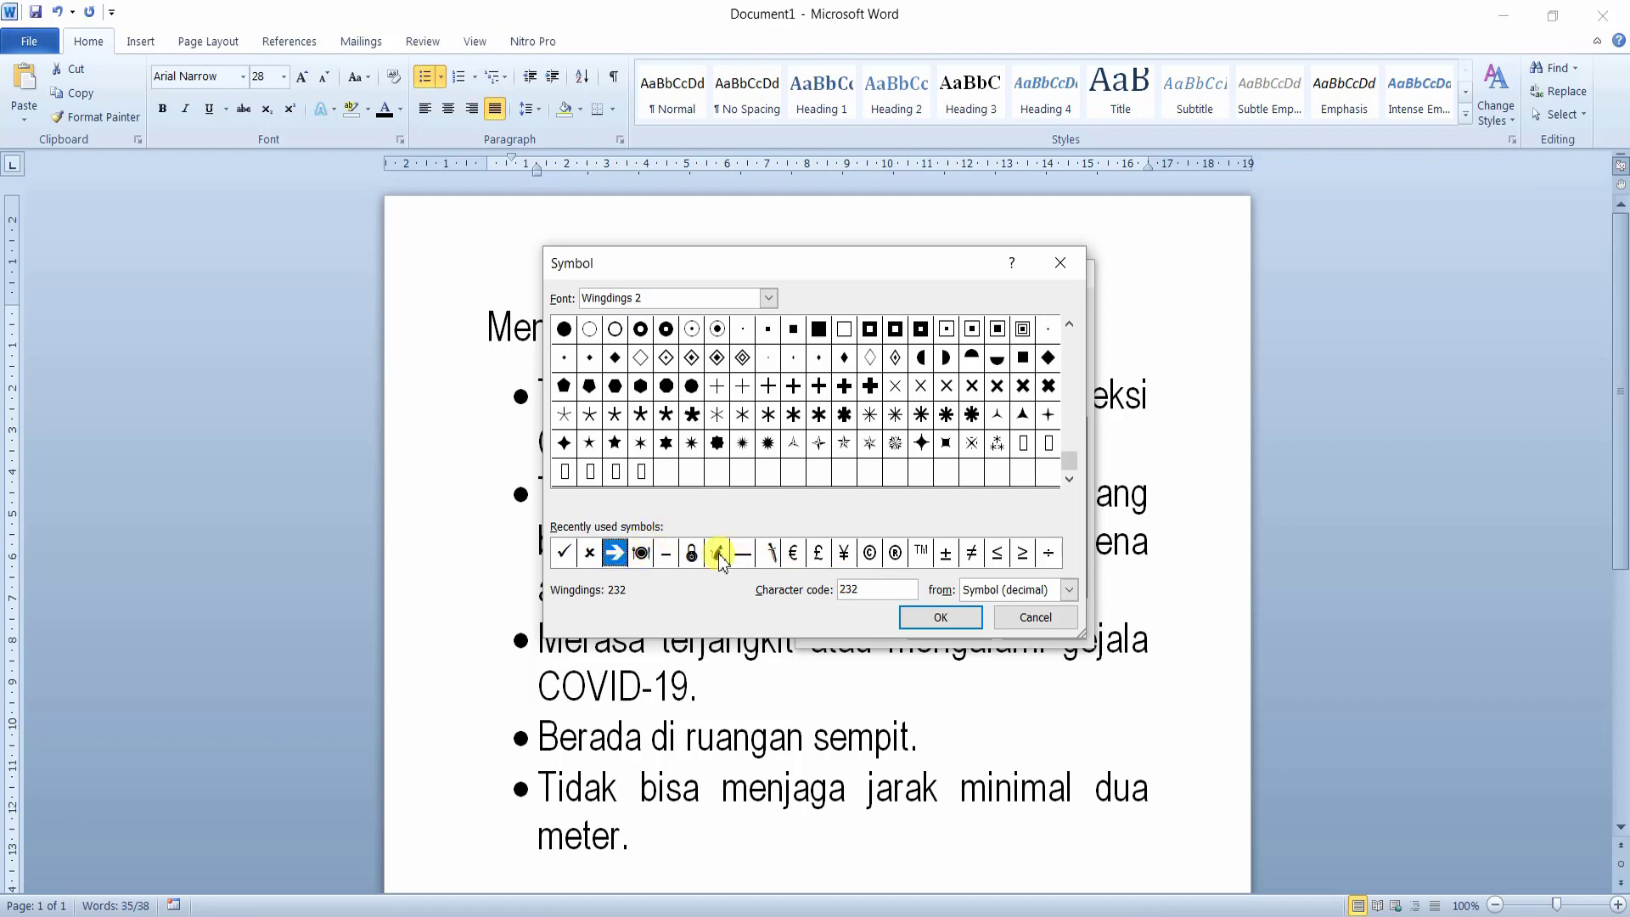
{"action": "left_click", "coordinate": [939, 617]}
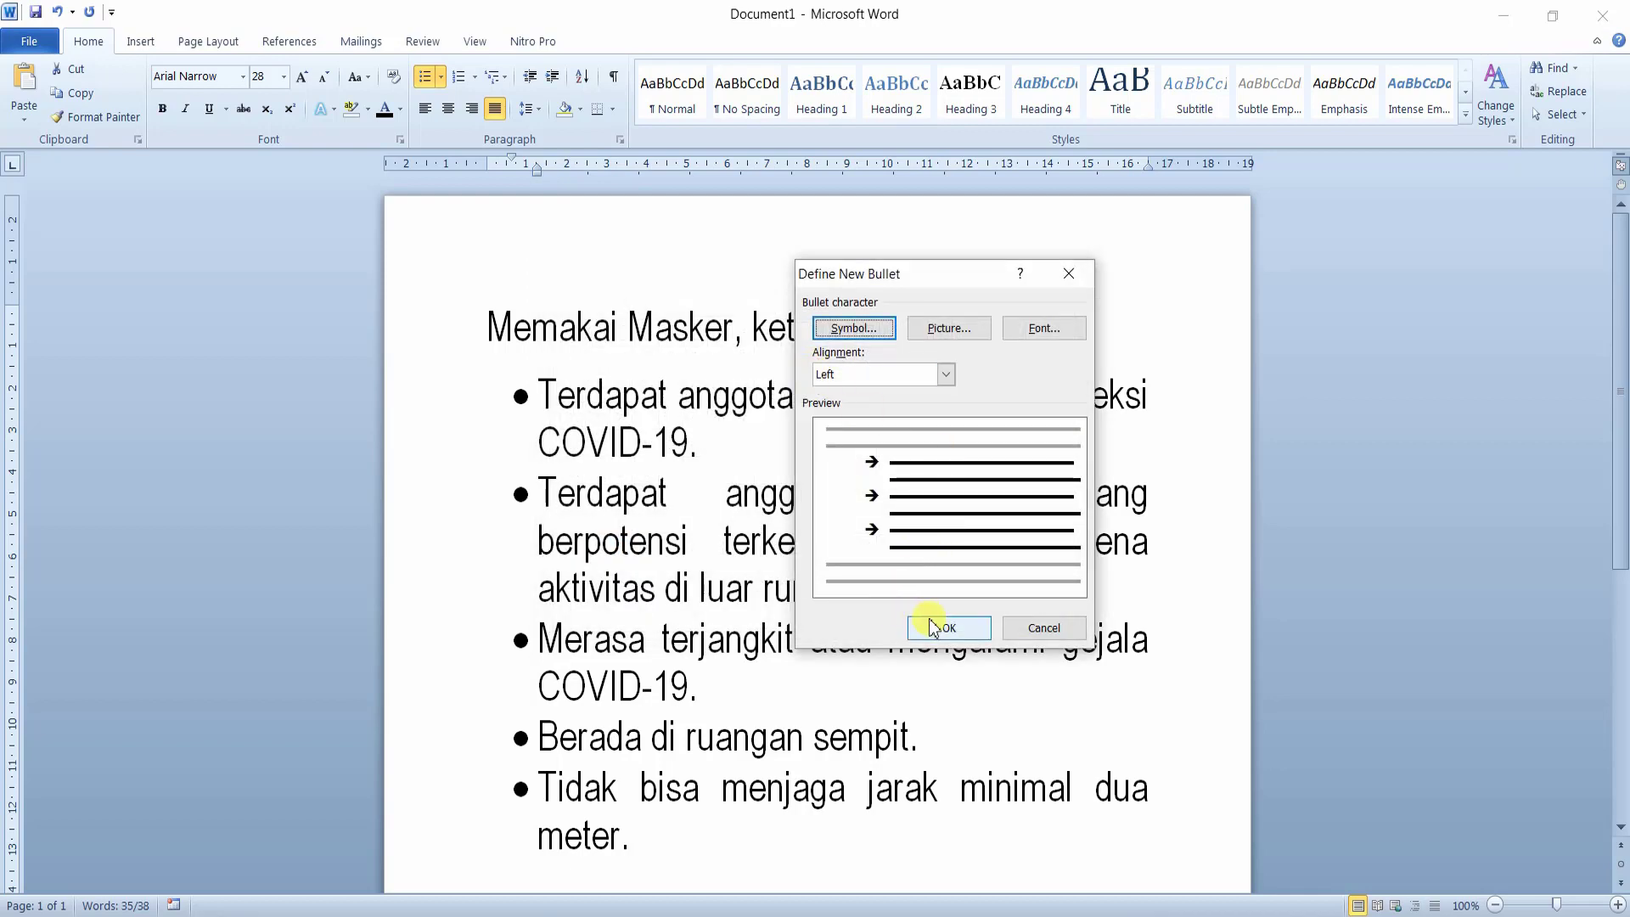
{"action": "left_click", "coordinate": [931, 627]}
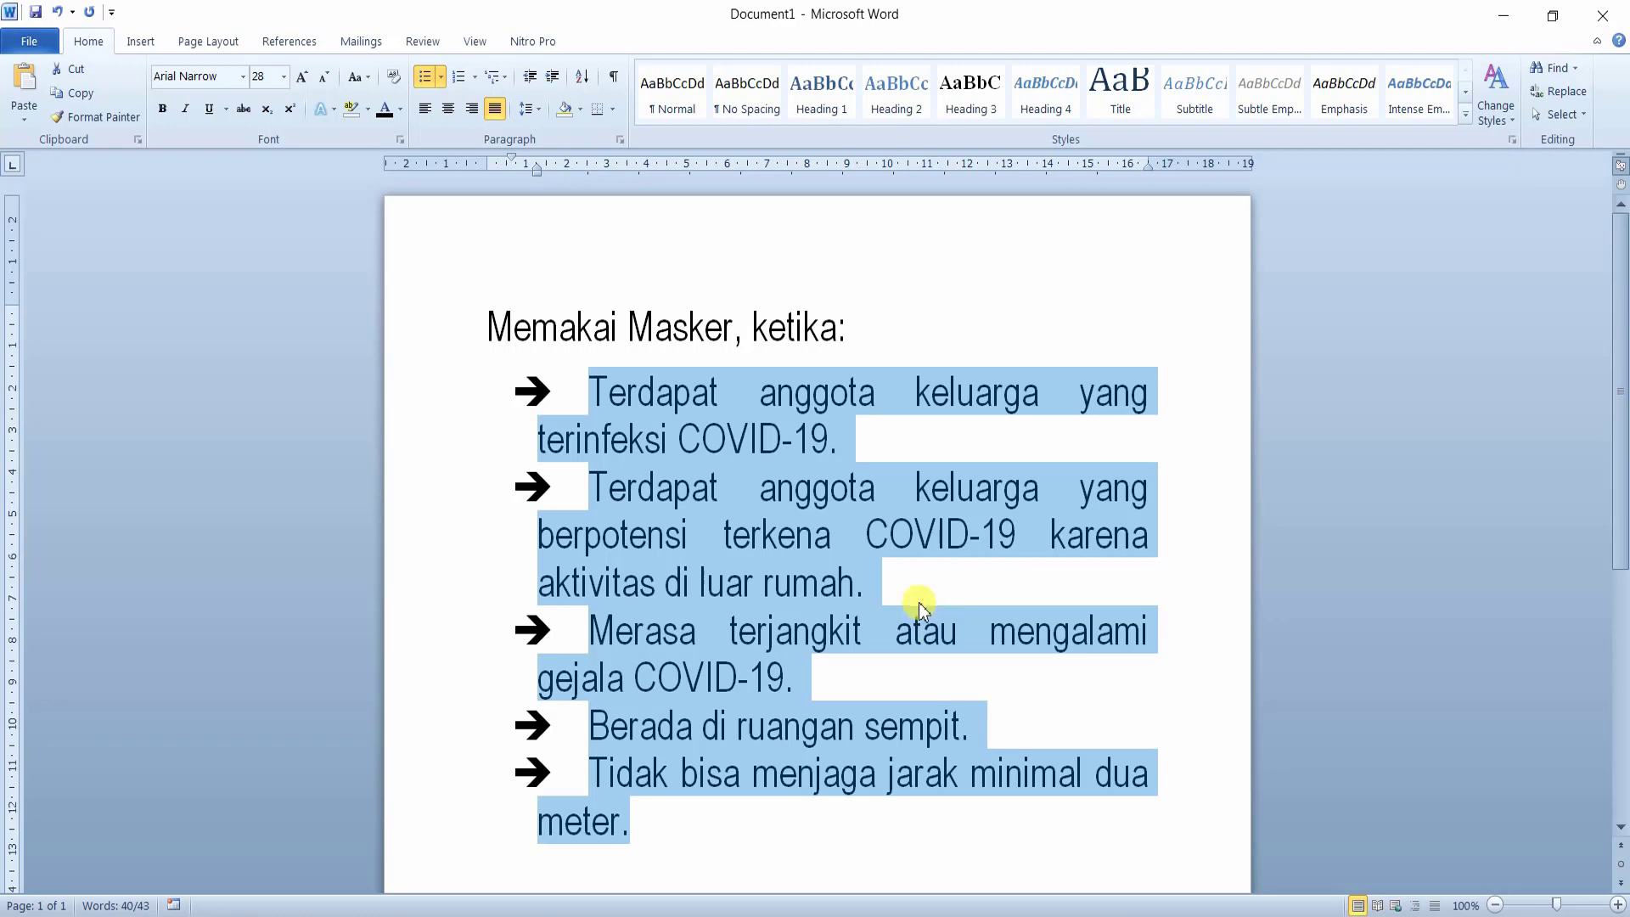
{"action": "left_click", "coordinate": [915, 593]}
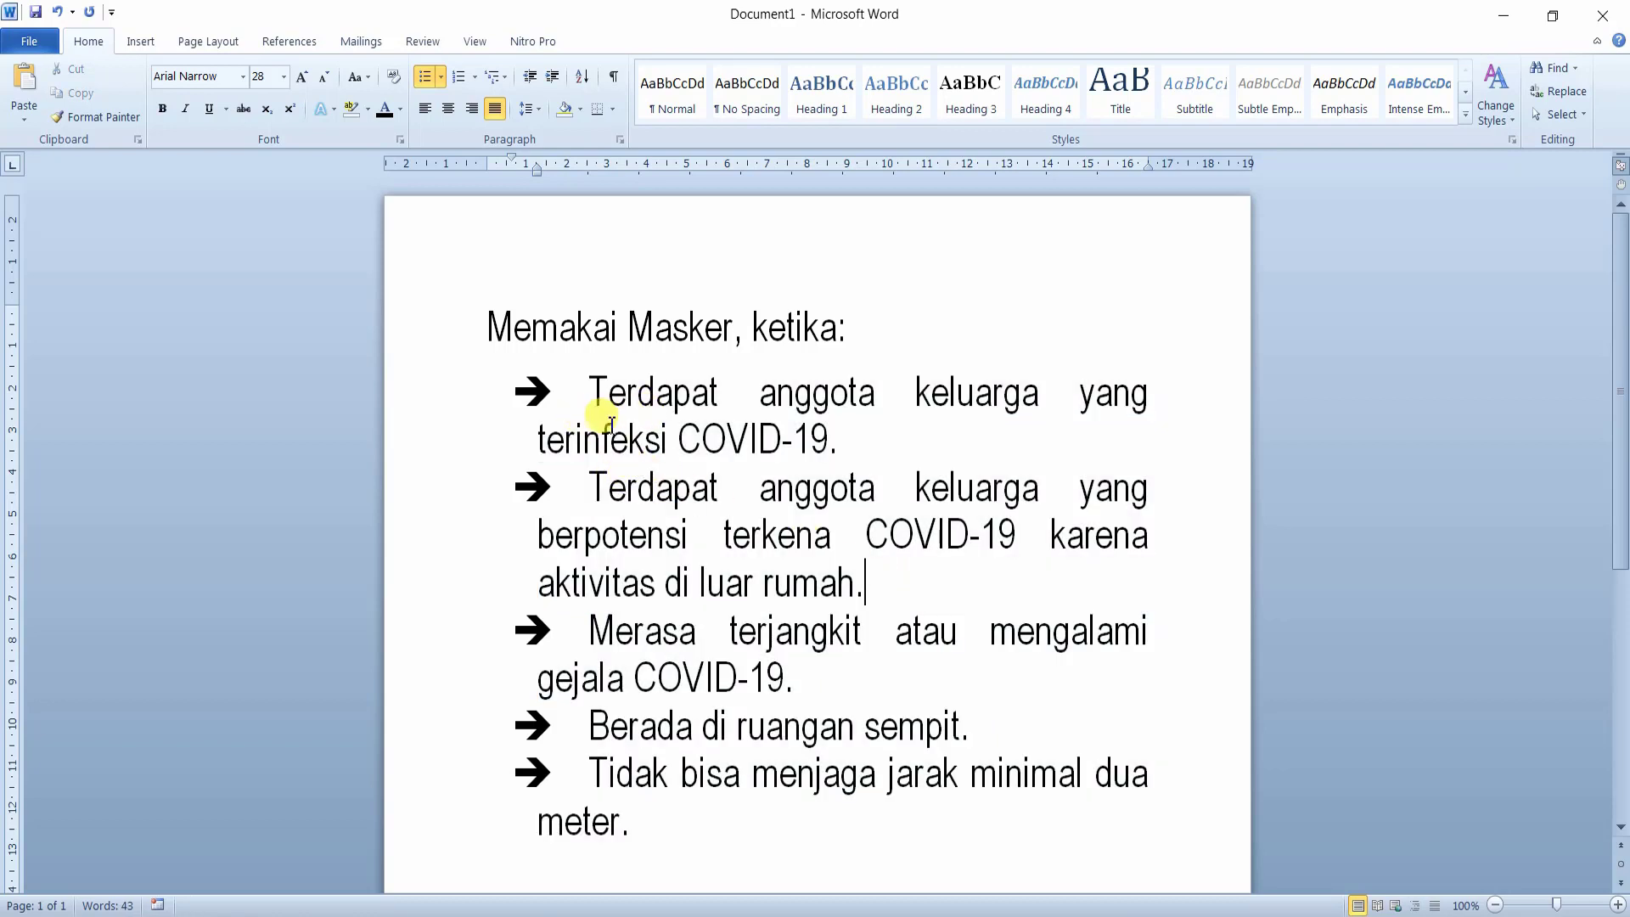
- Align the arrow bullets of the whole list with the heading's left edge and set the hanging indent to about 1.5 cm
{"action": "left_click_drag", "start_coordinate": [581, 400], "coordinate": [652, 815]}
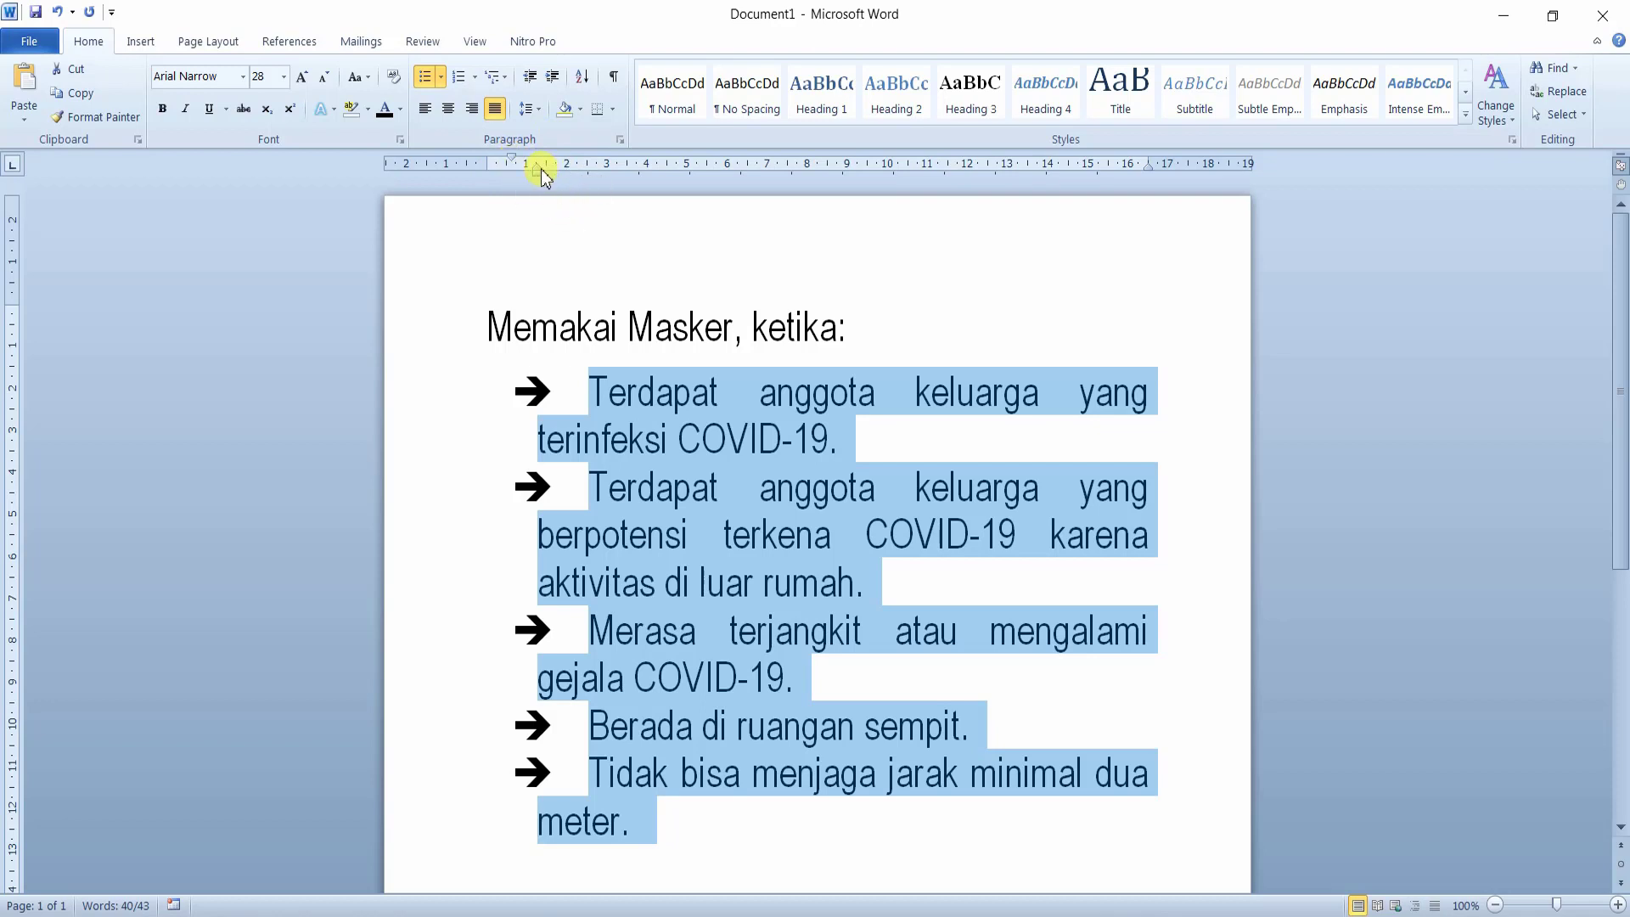
{"action": "mouse_move", "coordinate": [512, 164]}
{"action": "left_mouse_down"}
{"action": "mouse_move", "coordinate": [527, 161]}
{"action": "mouse_move", "coordinate": [489, 174]}
{"action": "mouse_move", "coordinate": [503, 157]}
{"action": "mouse_move", "coordinate": [530, 167]}
{"action": "mouse_move", "coordinate": [489, 168]}
{"action": "left_mouse_up"}
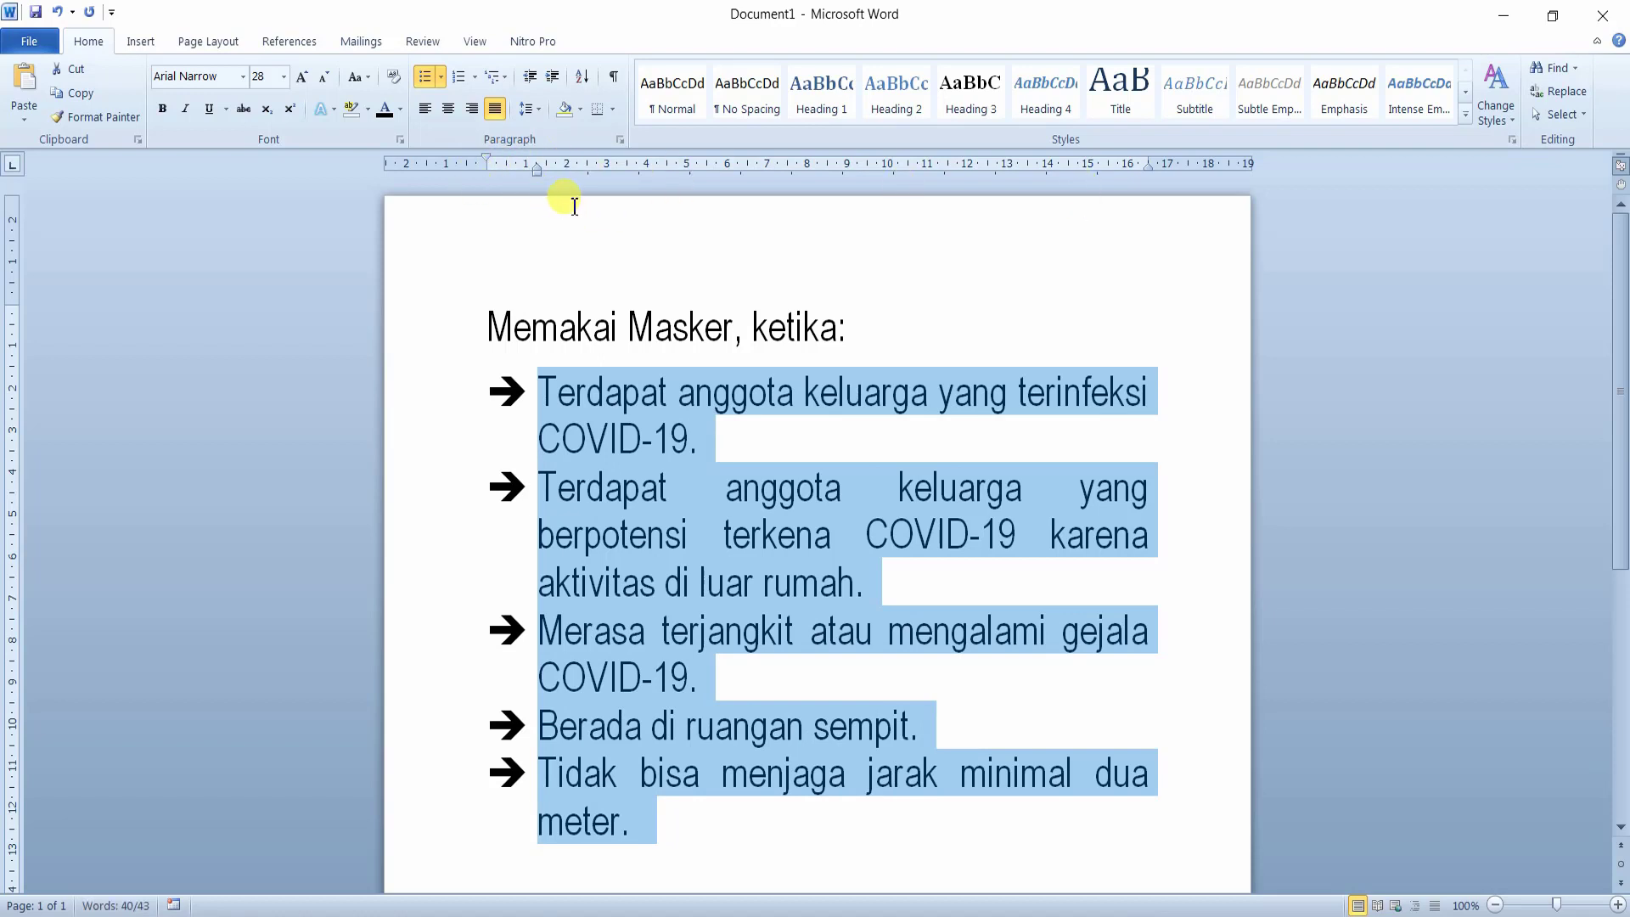
{"action": "mouse_move", "coordinate": [536, 167]}
{"action": "left_mouse_down"}
{"action": "mouse_move", "coordinate": [568, 169]}
{"action": "mouse_move", "coordinate": [548, 168]}
{"action": "left_mouse_up"}
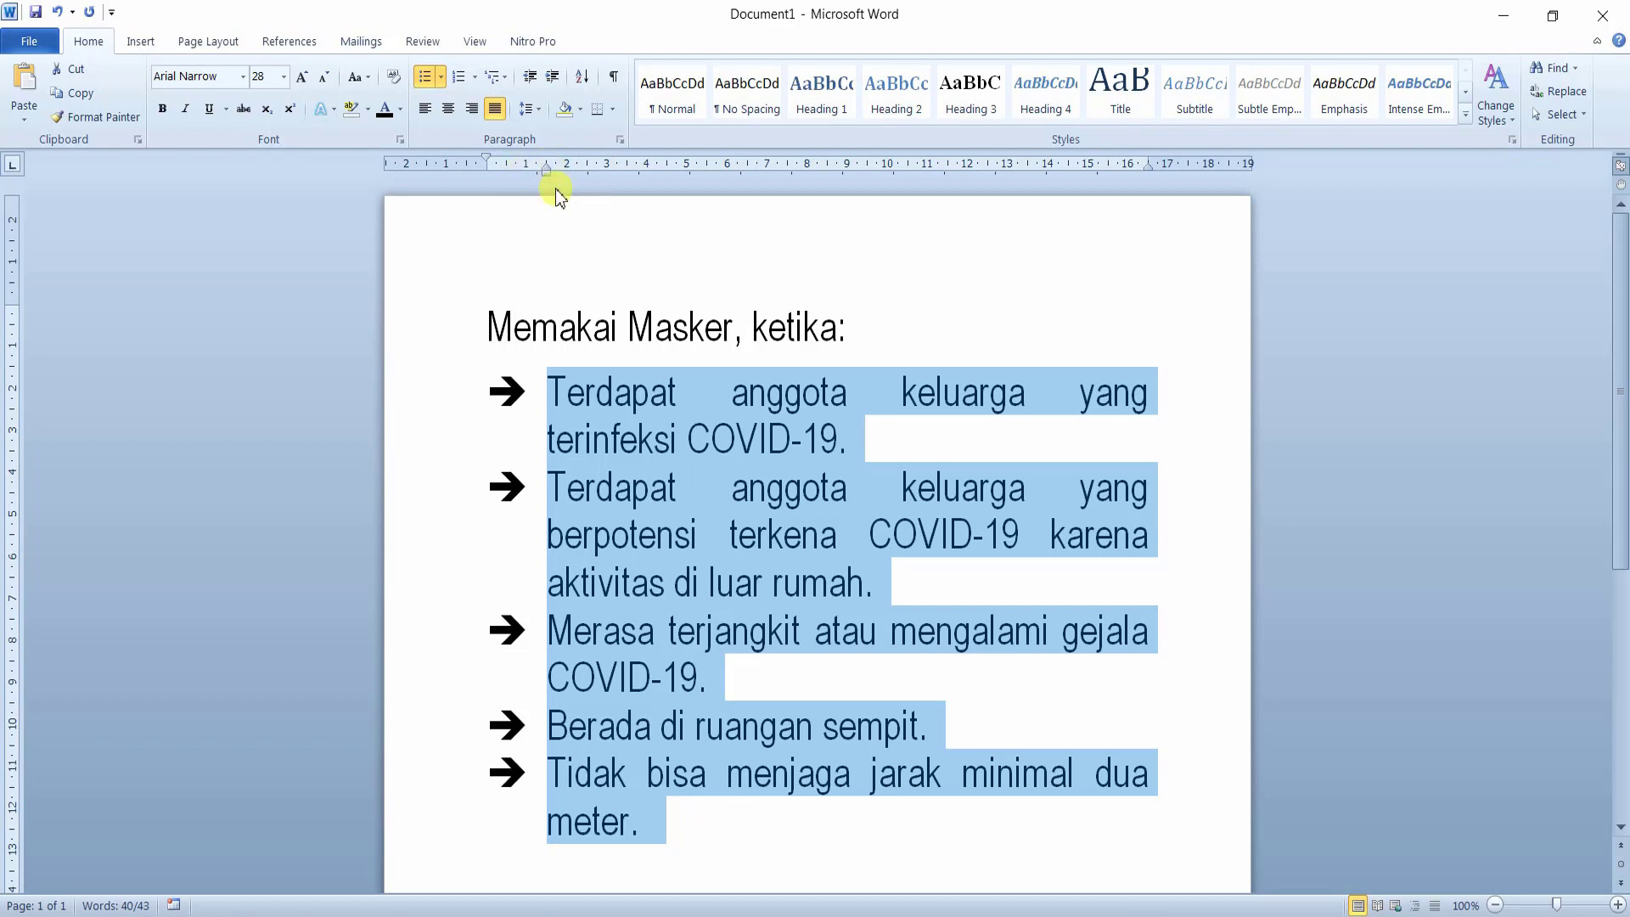
- Hide and show the ruler again several times, leaving it displayed
{"action": "left_click", "coordinate": [474, 42]}
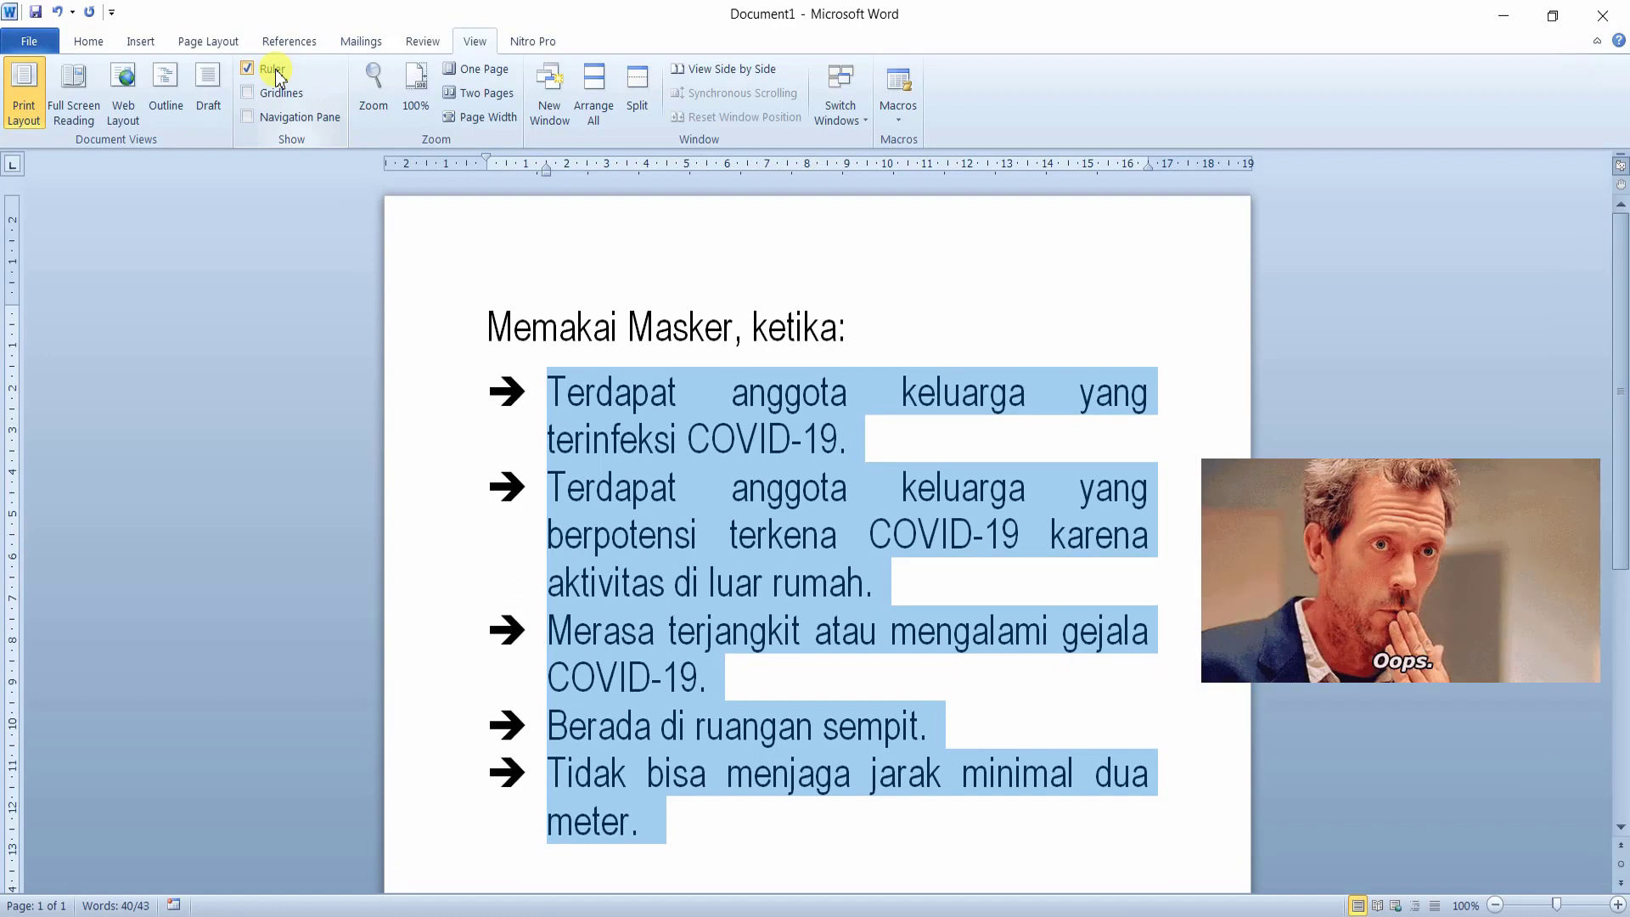
{"action": "left_click", "coordinate": [277, 75]}
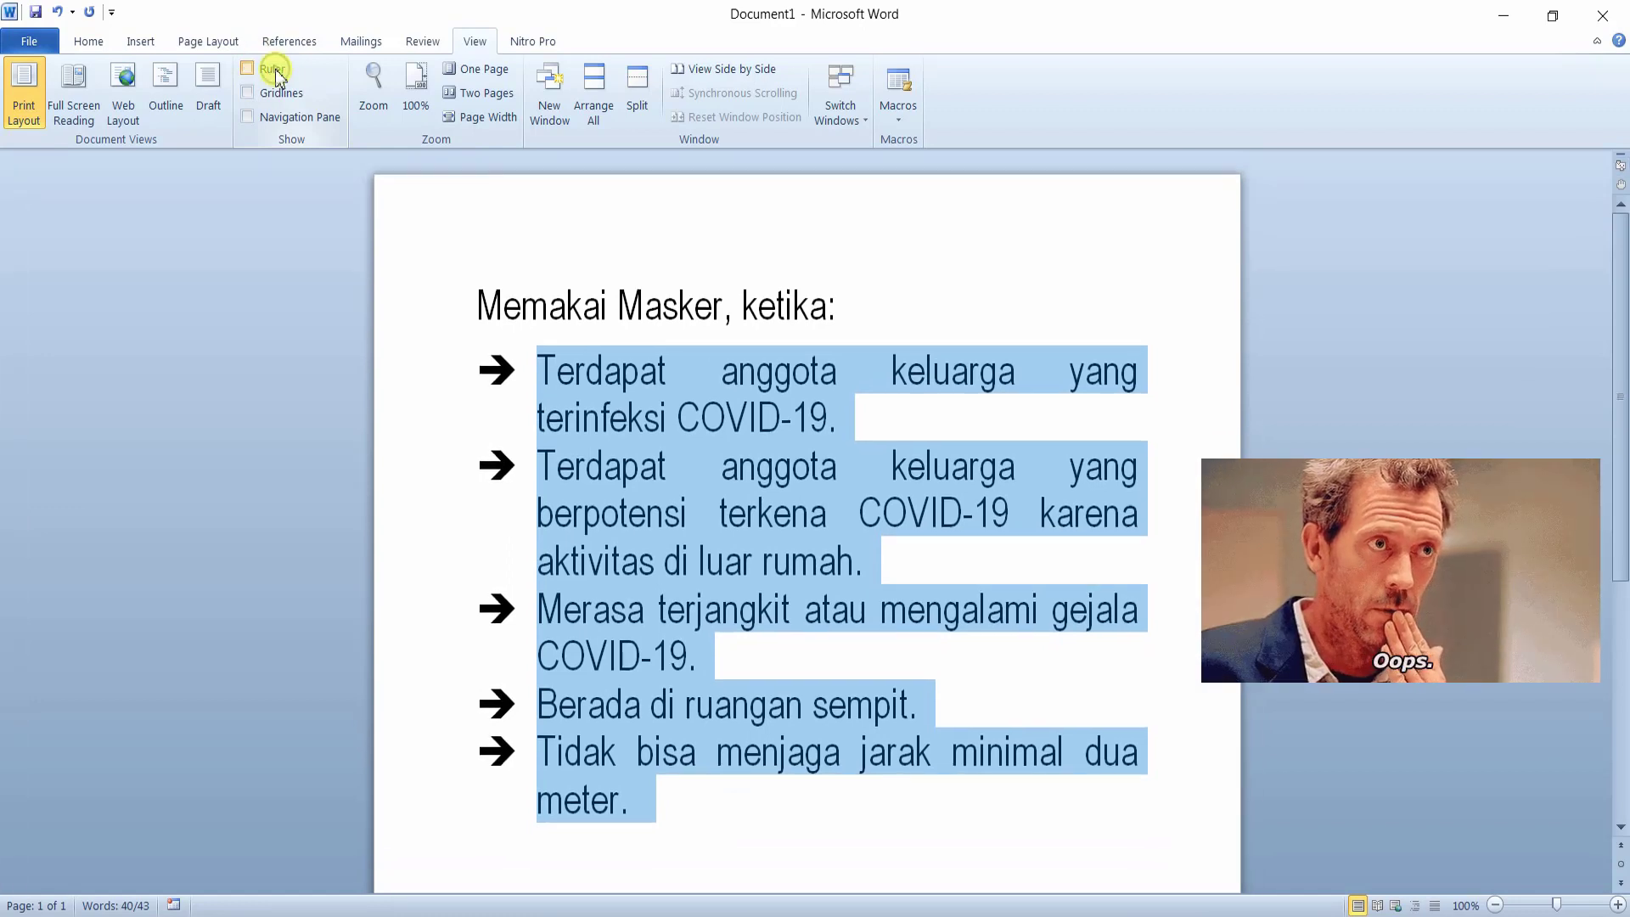
{"action": "left_click", "coordinate": [277, 75]}
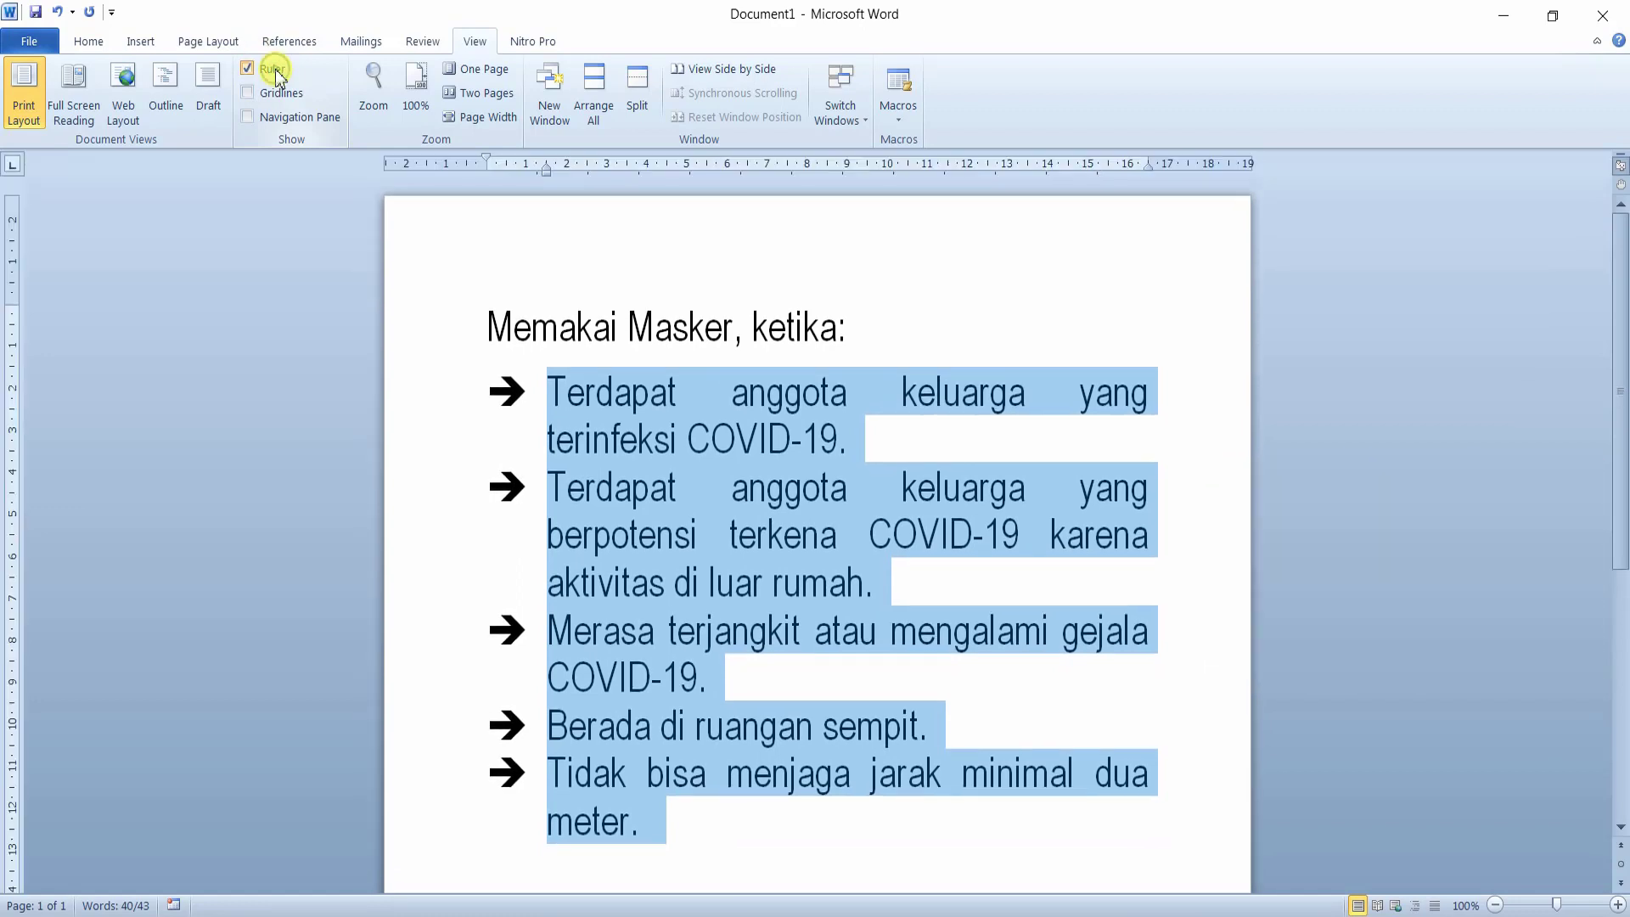
{"action": "left_click", "coordinate": [277, 75]}
{"action": "left_click", "coordinate": [276, 75]}
{"action": "left_click", "coordinate": [277, 75]}
{"action": "left_click", "coordinate": [277, 74]}
{"action": "left_click", "coordinate": [107, 48]}
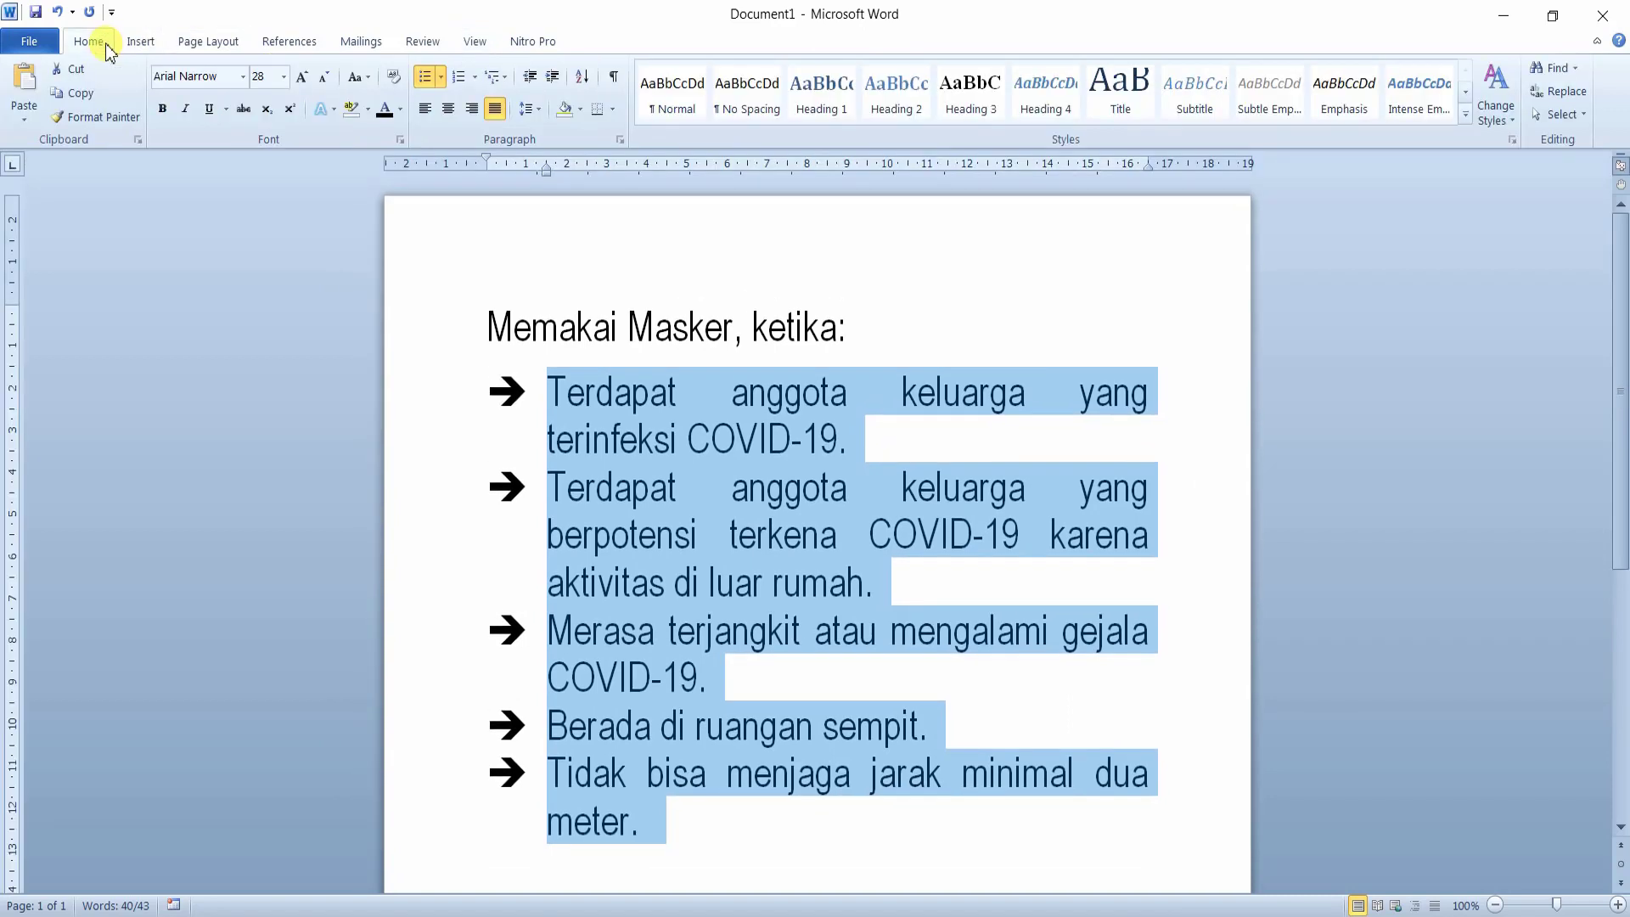
- Reduce the hanging indent of all list items to about 1.25 cm, keeping the arrows at the left margin
{"action": "left_click", "coordinate": [662, 389]}
{"action": "left_click_drag", "start_coordinate": [547, 378], "coordinate": [667, 820]}
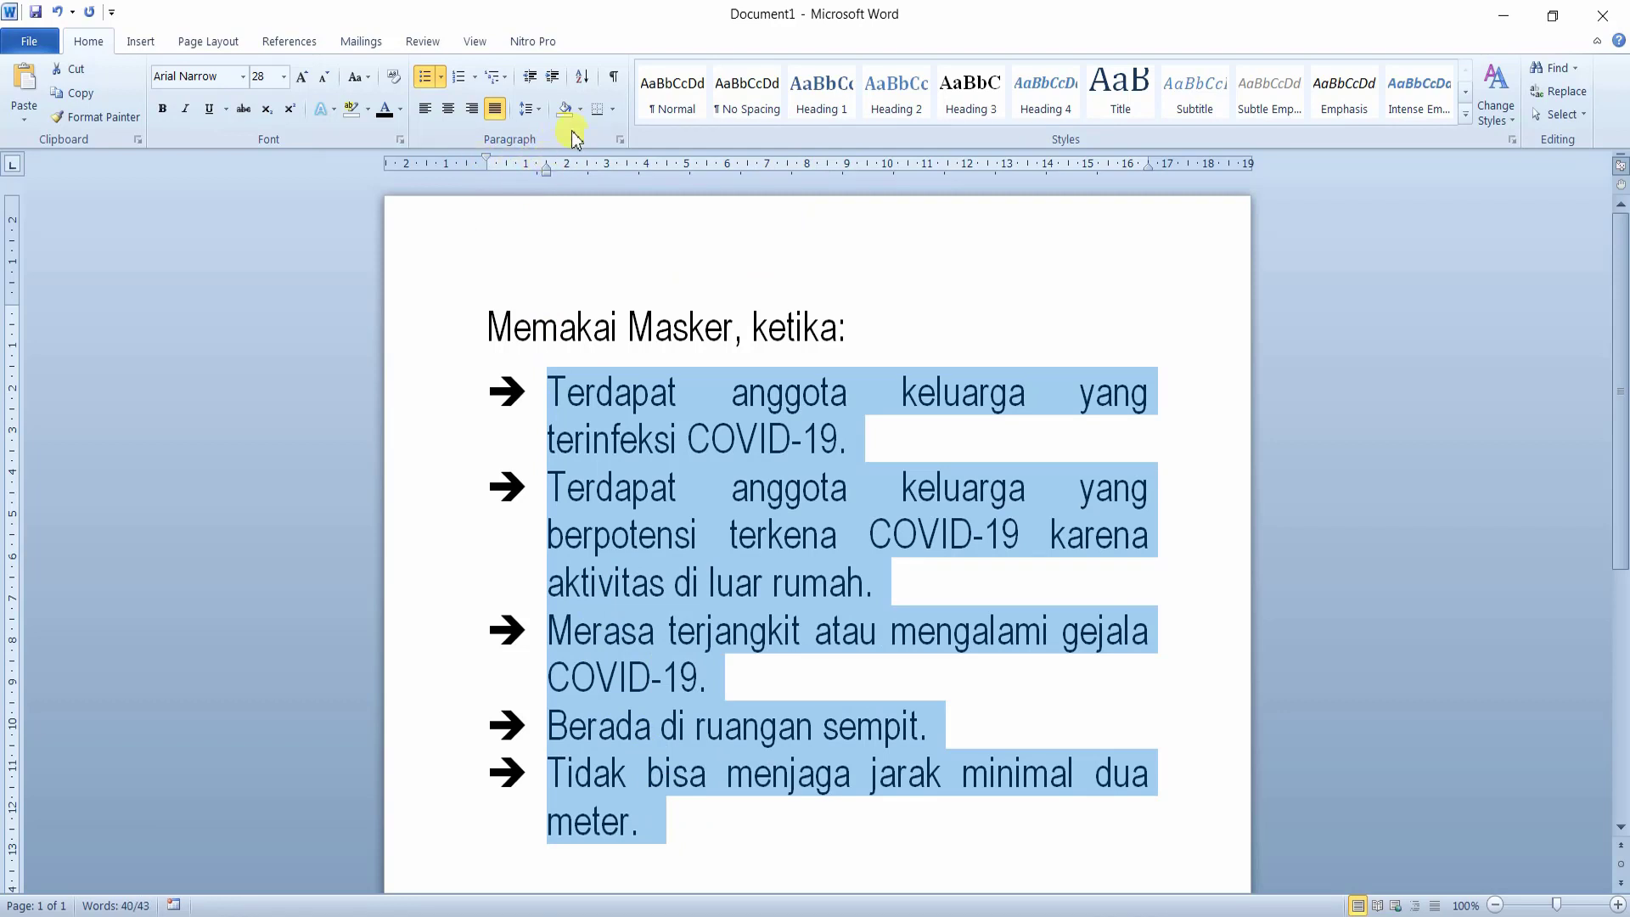
{"action": "left_click_drag", "start_coordinate": [546, 172], "coordinate": [488, 167]}
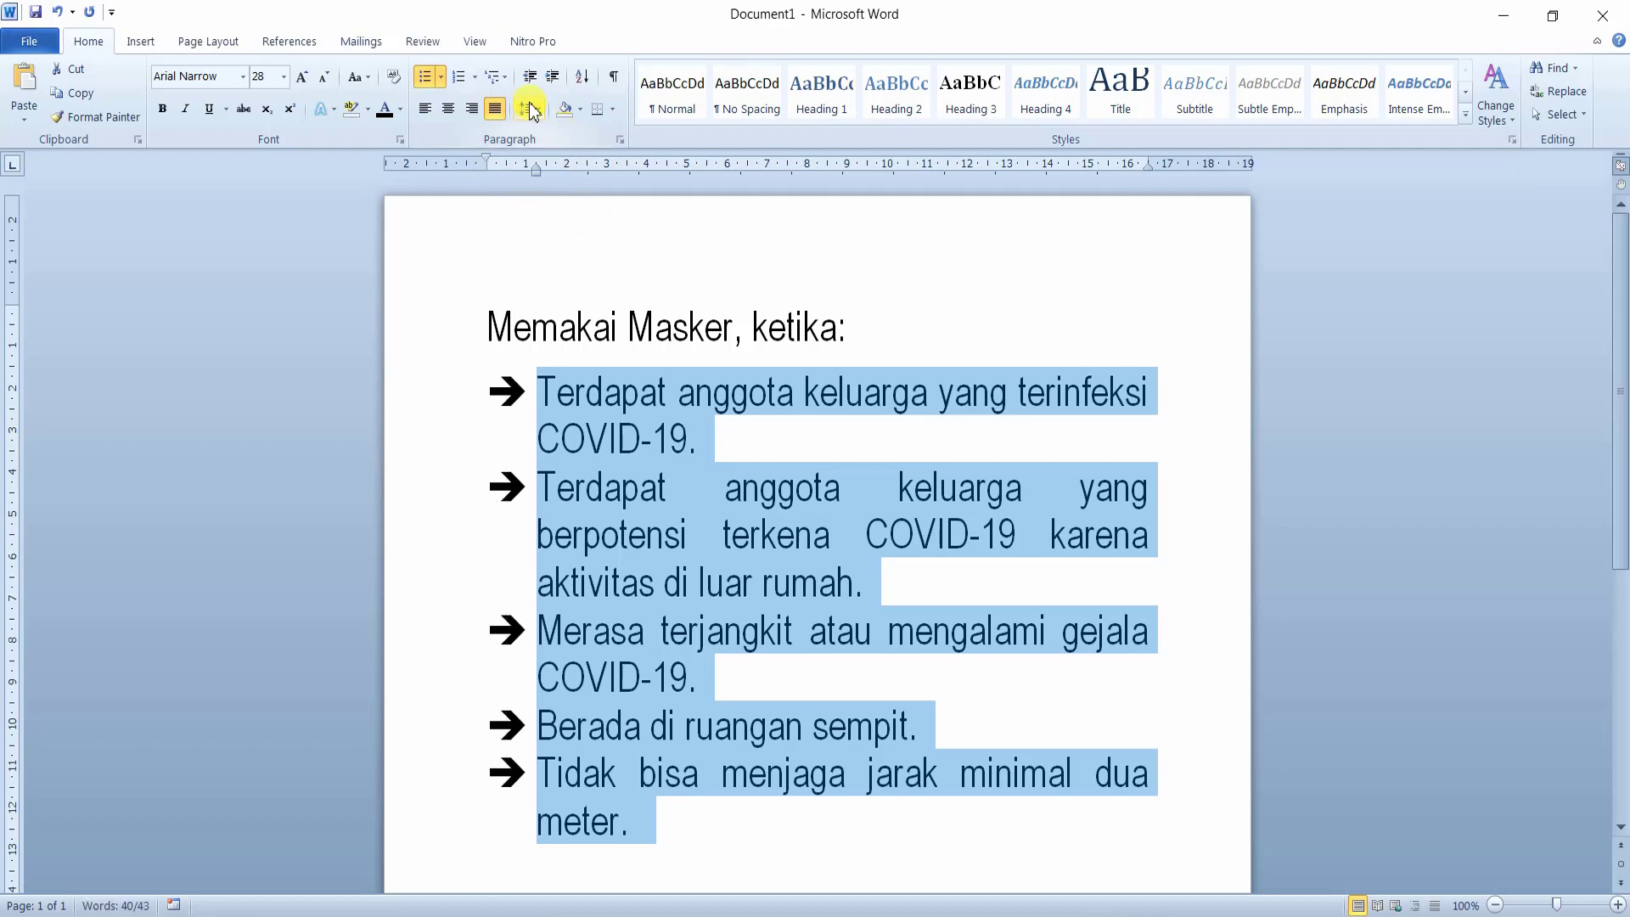
- Start defining a new picture bullet for the selected list and browse the pictures available in the gallery
{"action": "left_click", "coordinate": [441, 82]}
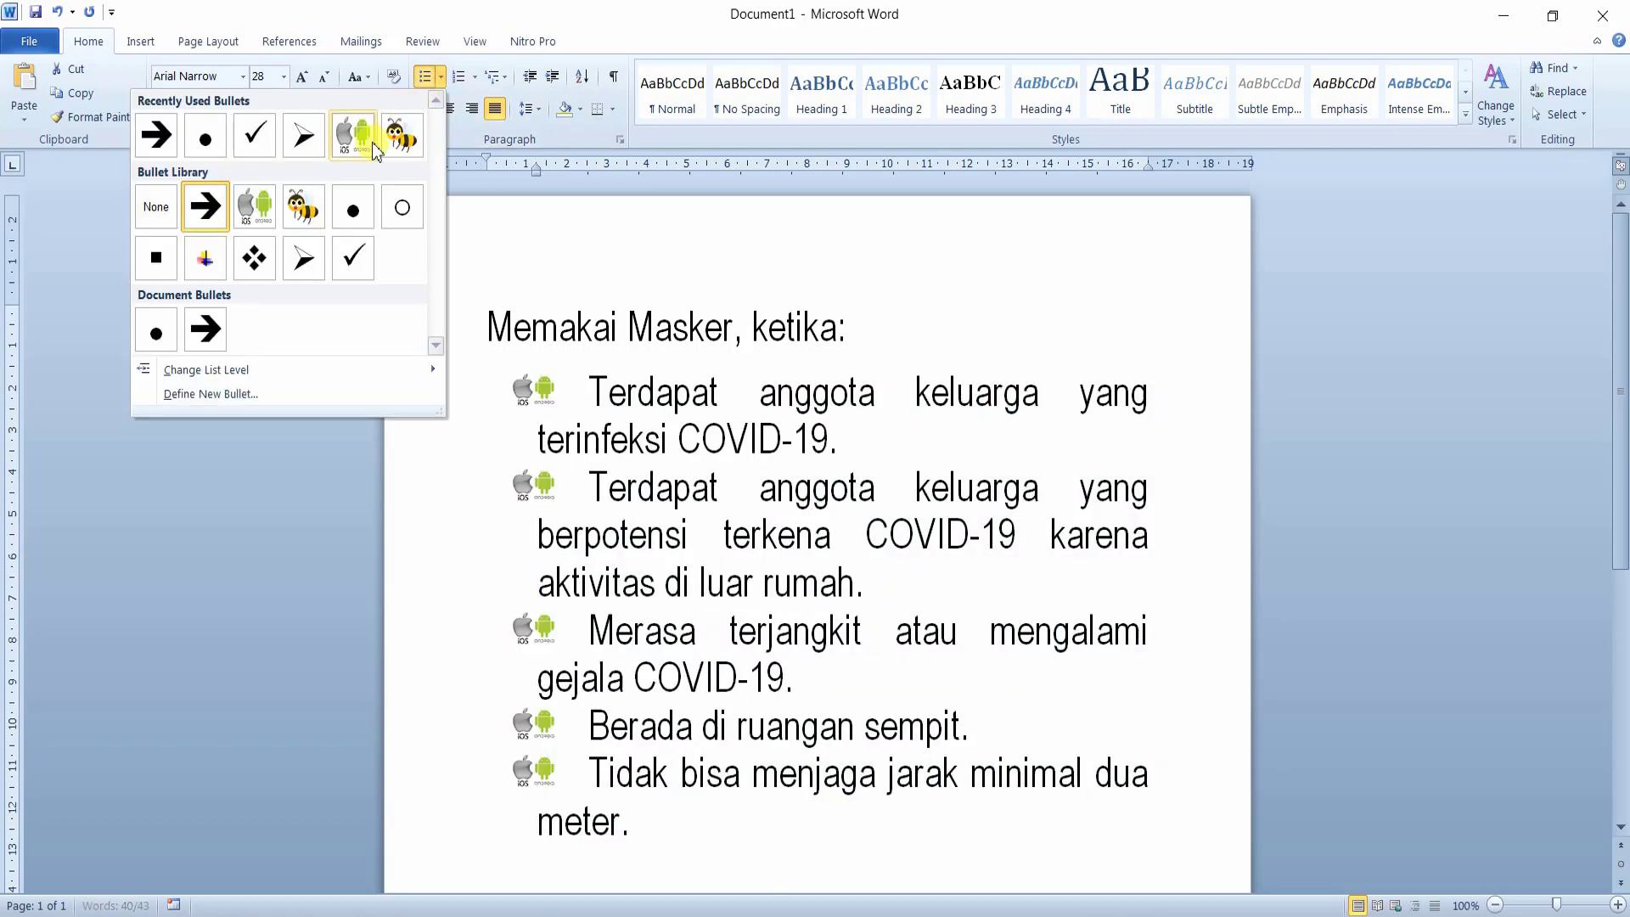
{"action": "left_click", "coordinate": [272, 408]}
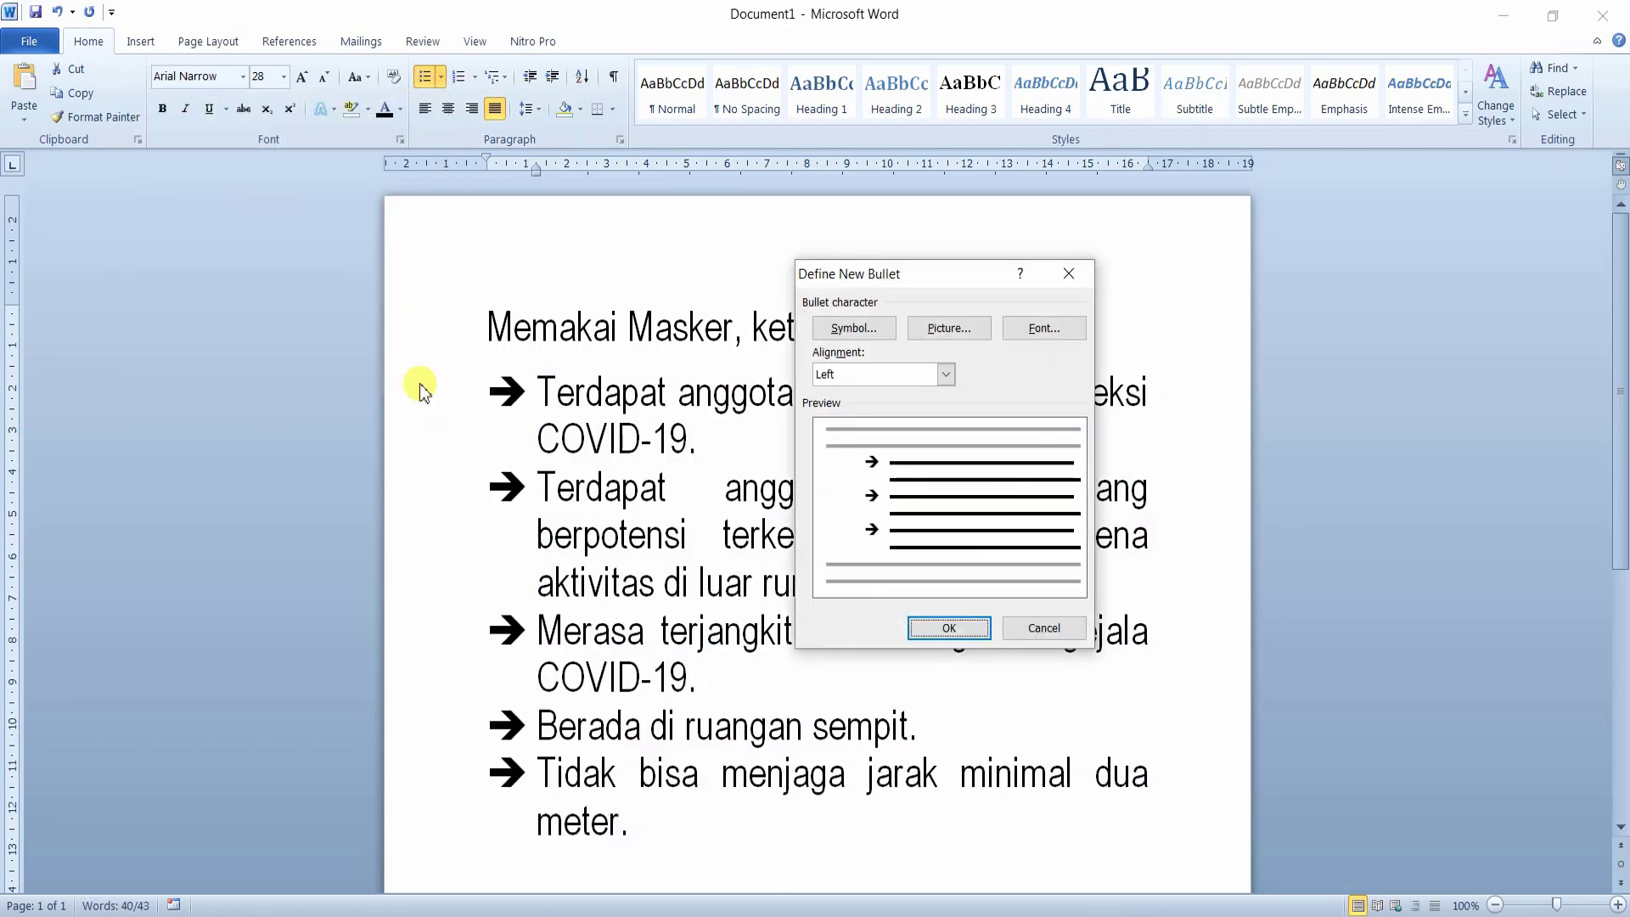
{"action": "left_click", "coordinate": [974, 336]}
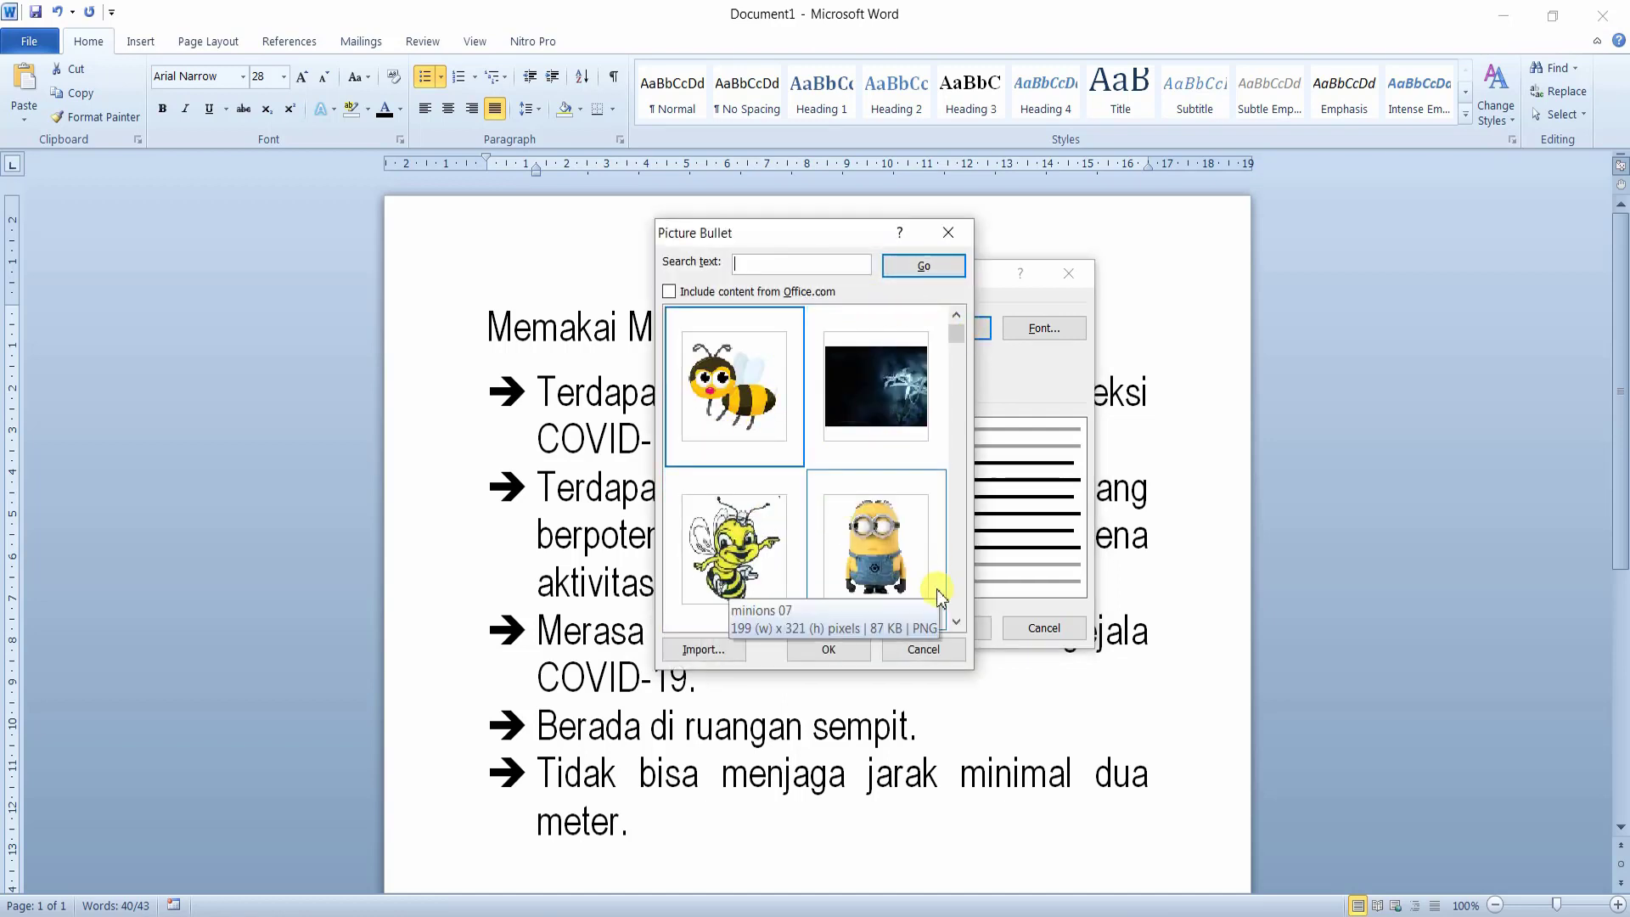
{"action": "left_click", "coordinate": [955, 624]}
{"action": "left_click", "coordinate": [955, 624]}
{"action": "left_click", "coordinate": [955, 625]}
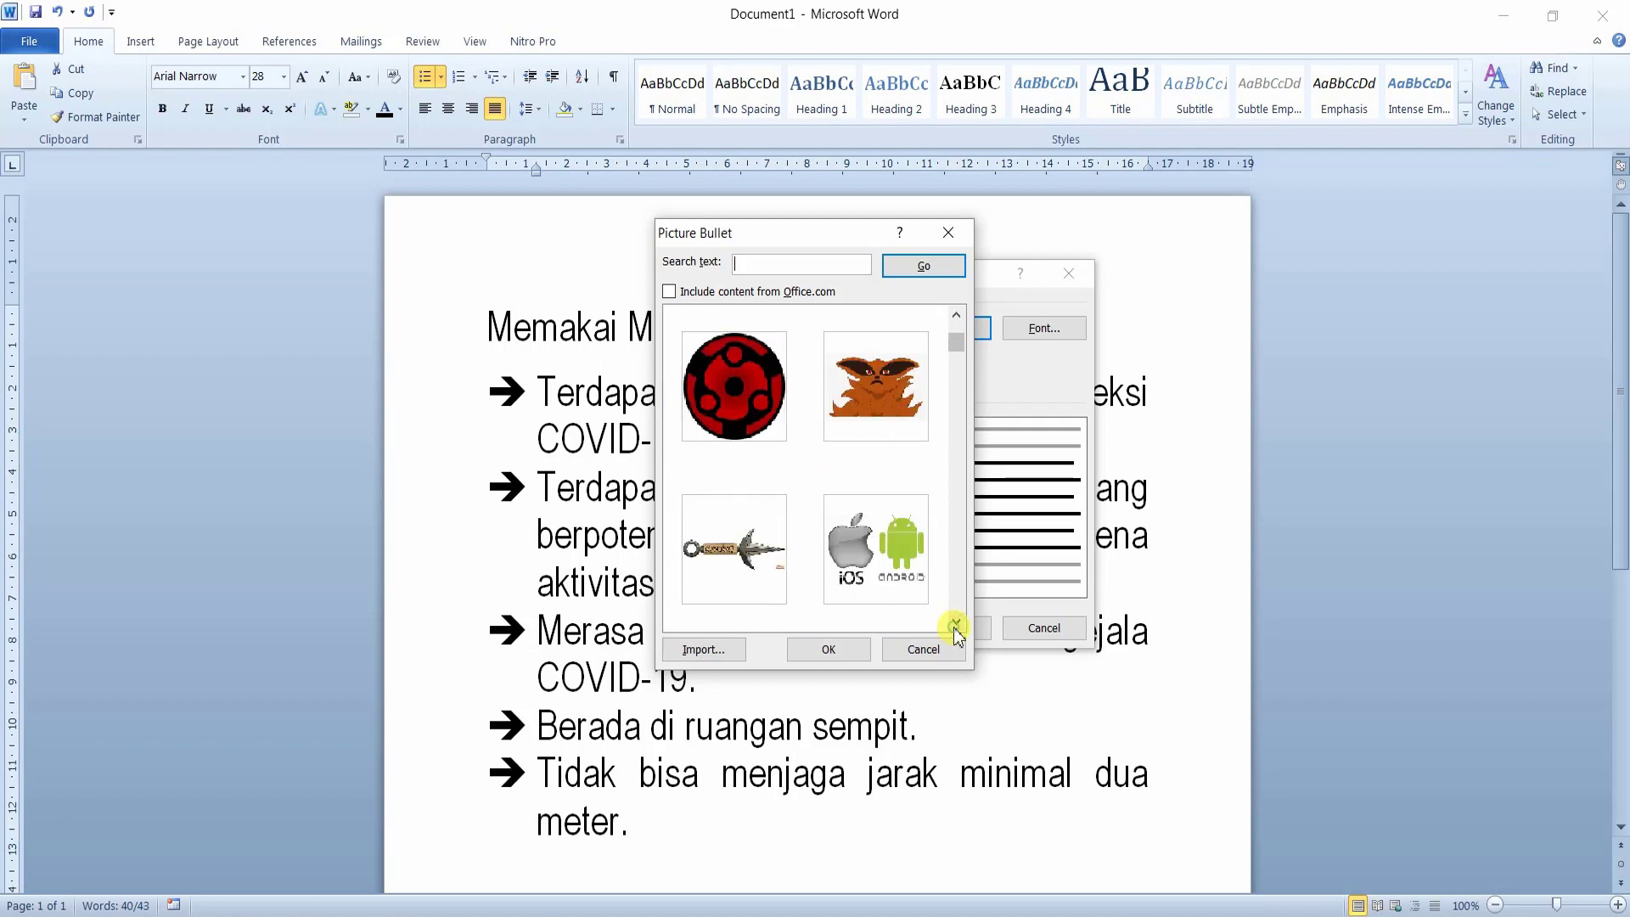
{"action": "left_click", "coordinate": [957, 318]}
{"action": "left_click", "coordinate": [957, 621]}
{"action": "left_click", "coordinate": [957, 621]}
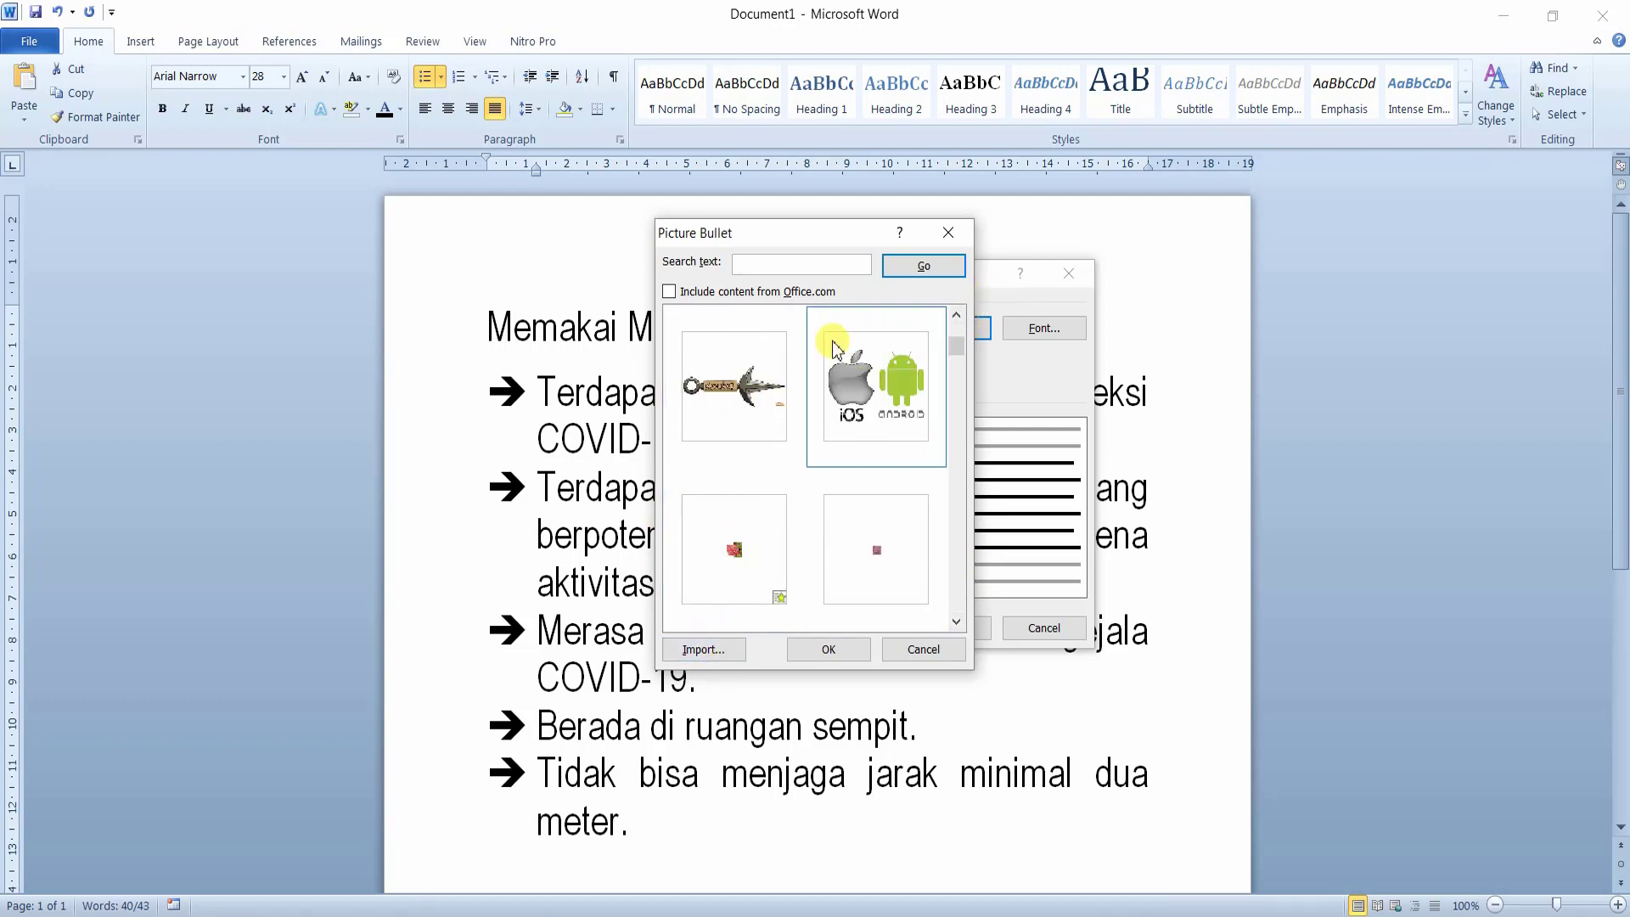
{"action": "mouse_move", "coordinate": [958, 347]}
{"action": "left_mouse_down"}
{"action": "mouse_move", "coordinate": [931, 537]}
{"action": "mouse_move", "coordinate": [955, 481]}
{"action": "mouse_move", "coordinate": [962, 330]}
{"action": "mouse_move", "coordinate": [941, 507]}
{"action": "mouse_move", "coordinate": [954, 327]}
{"action": "left_mouse_up"}
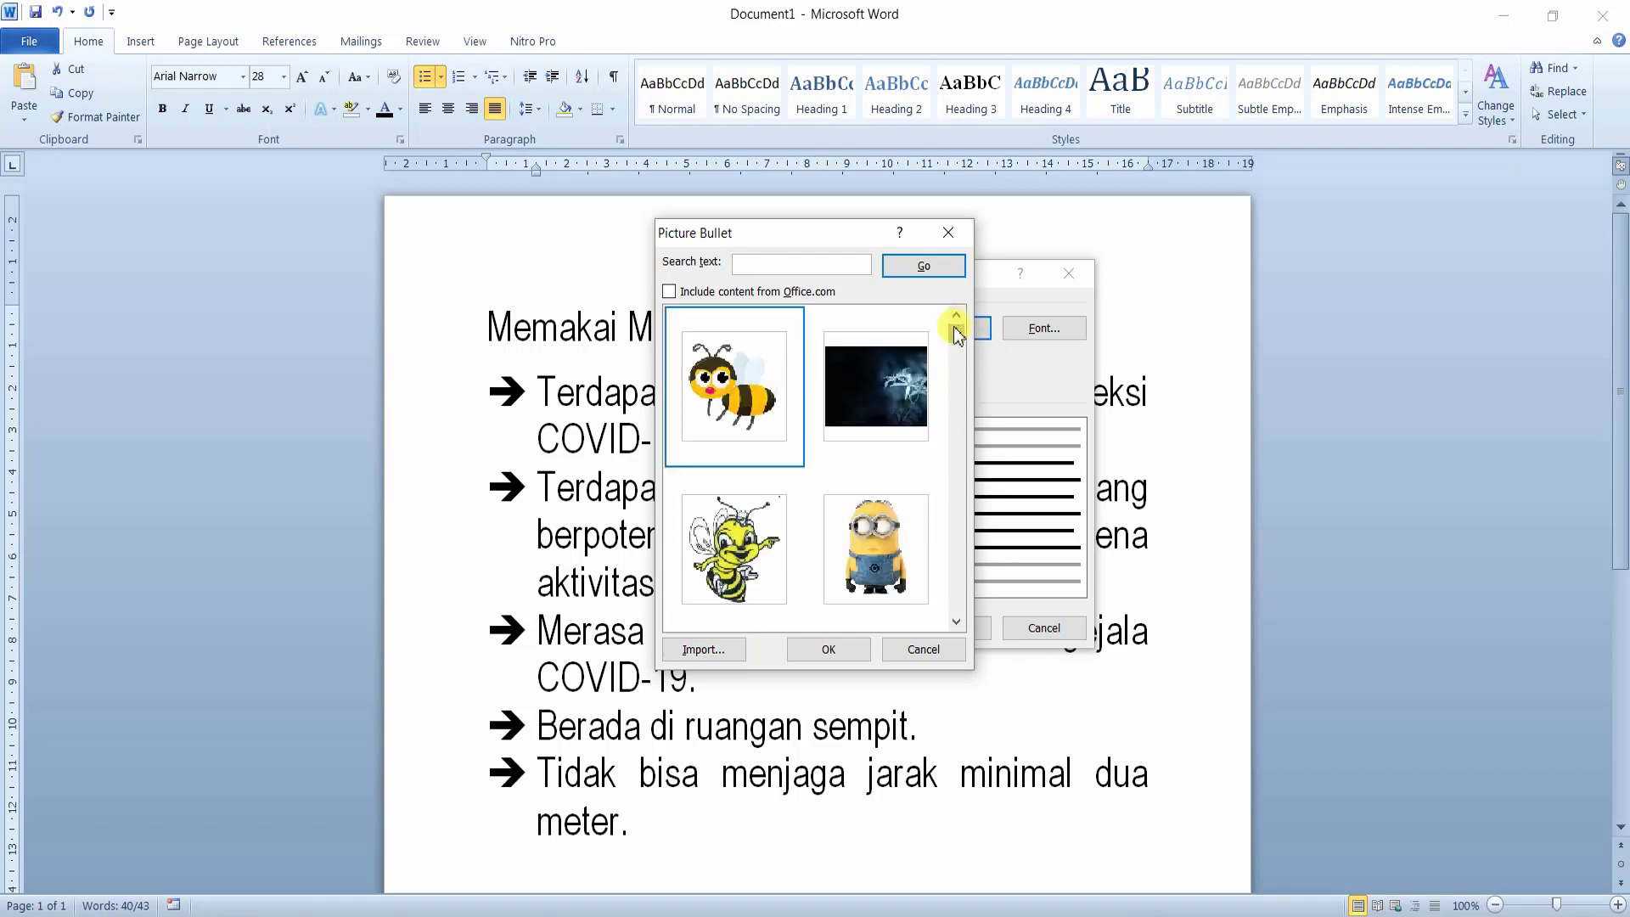
- Import minions 11.png from the minion folder in Pictures into the picture bullet gallery
{"action": "left_click", "coordinate": [726, 649]}
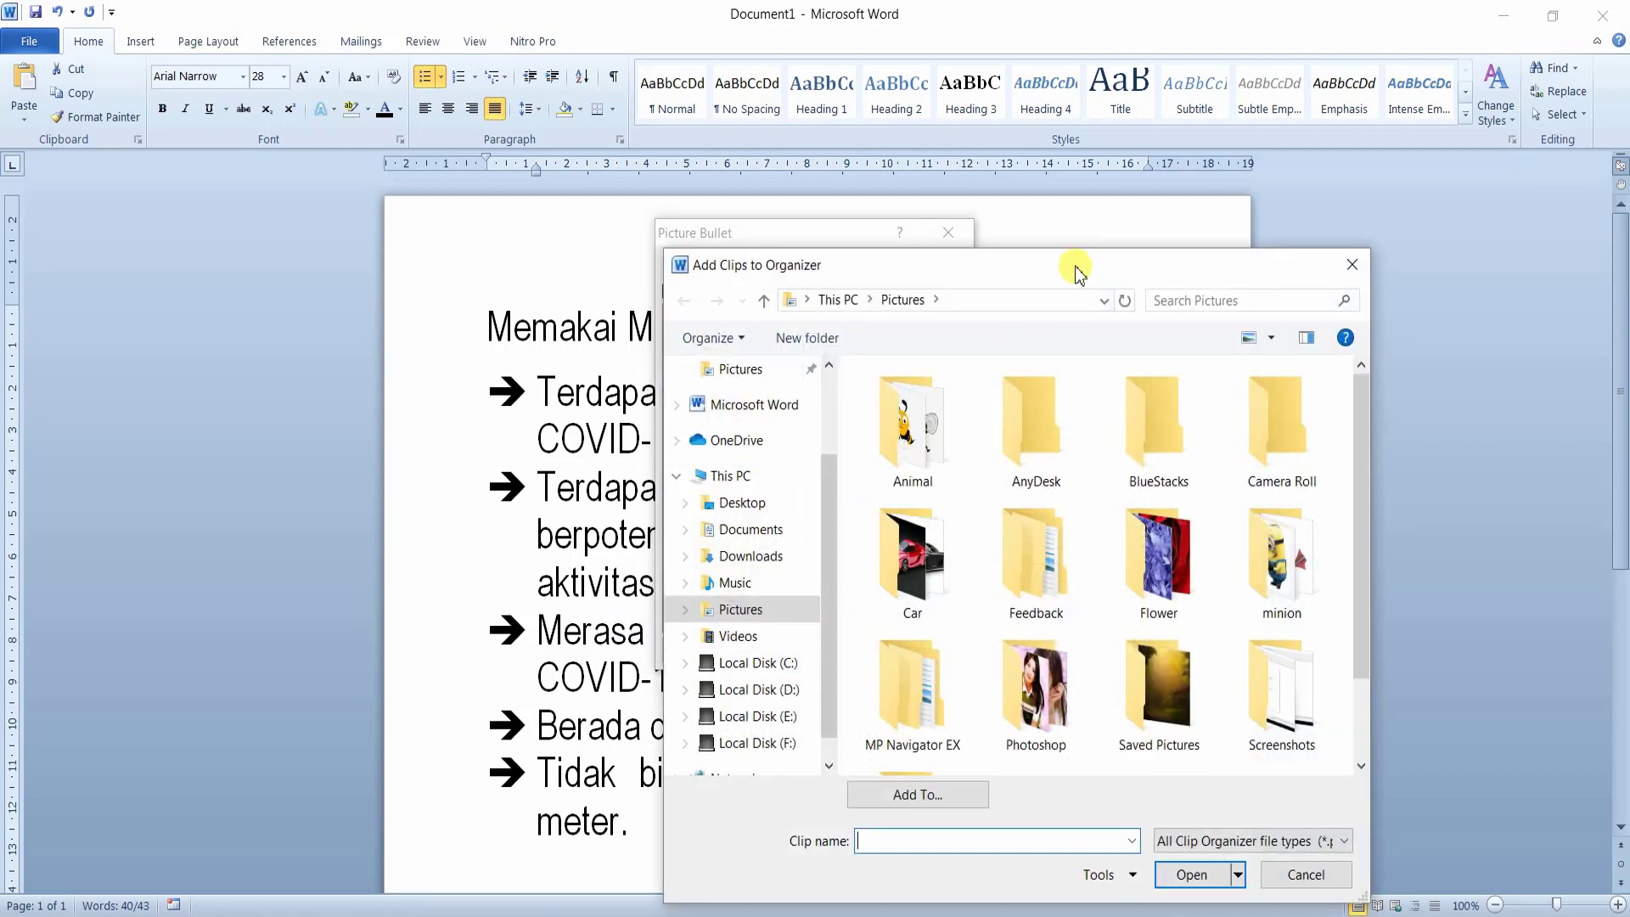
{"action": "left_click_drag", "start_coordinate": [1078, 269], "coordinate": [517, 28]}
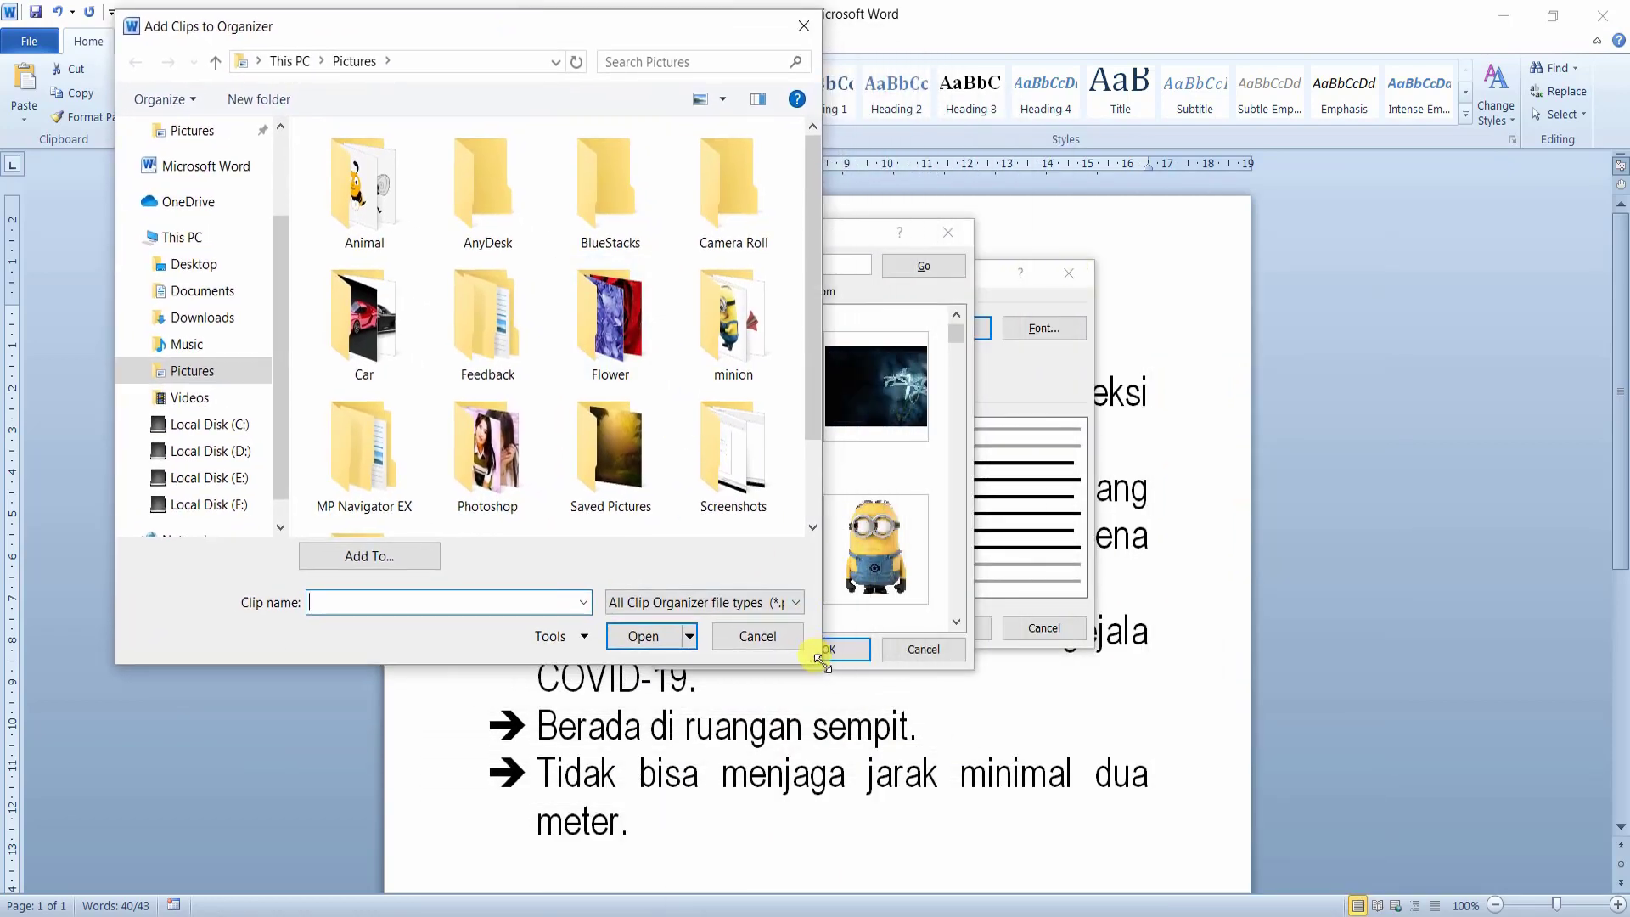
{"action": "left_click_drag", "start_coordinate": [821, 665], "coordinate": [1028, 752]}
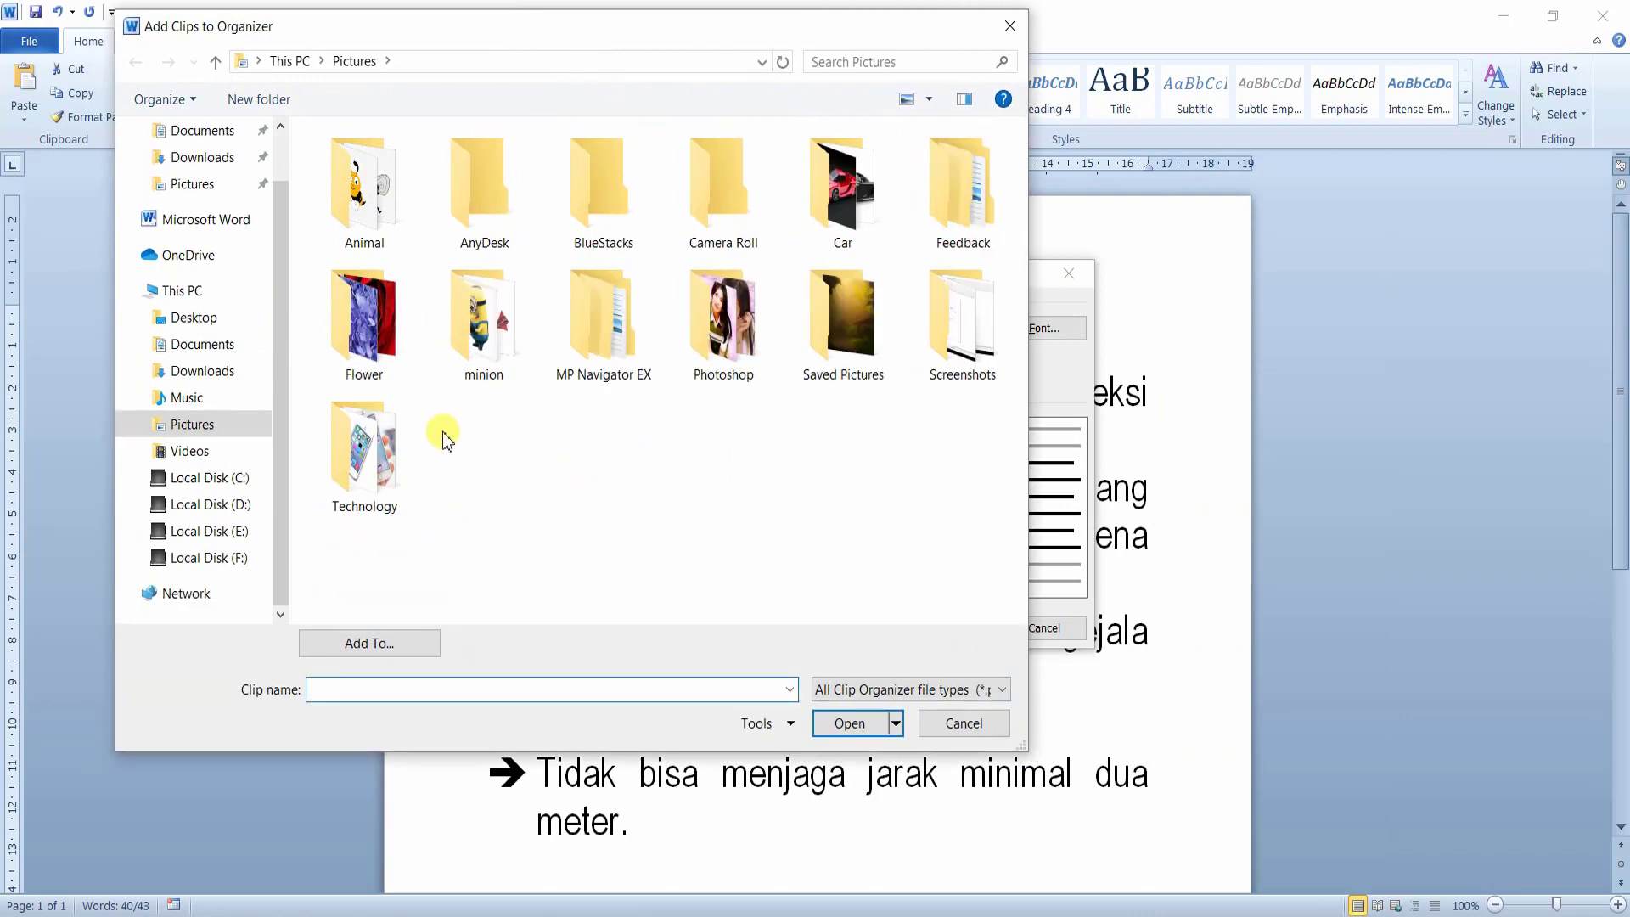
{"action": "left_click", "coordinate": [373, 441]}
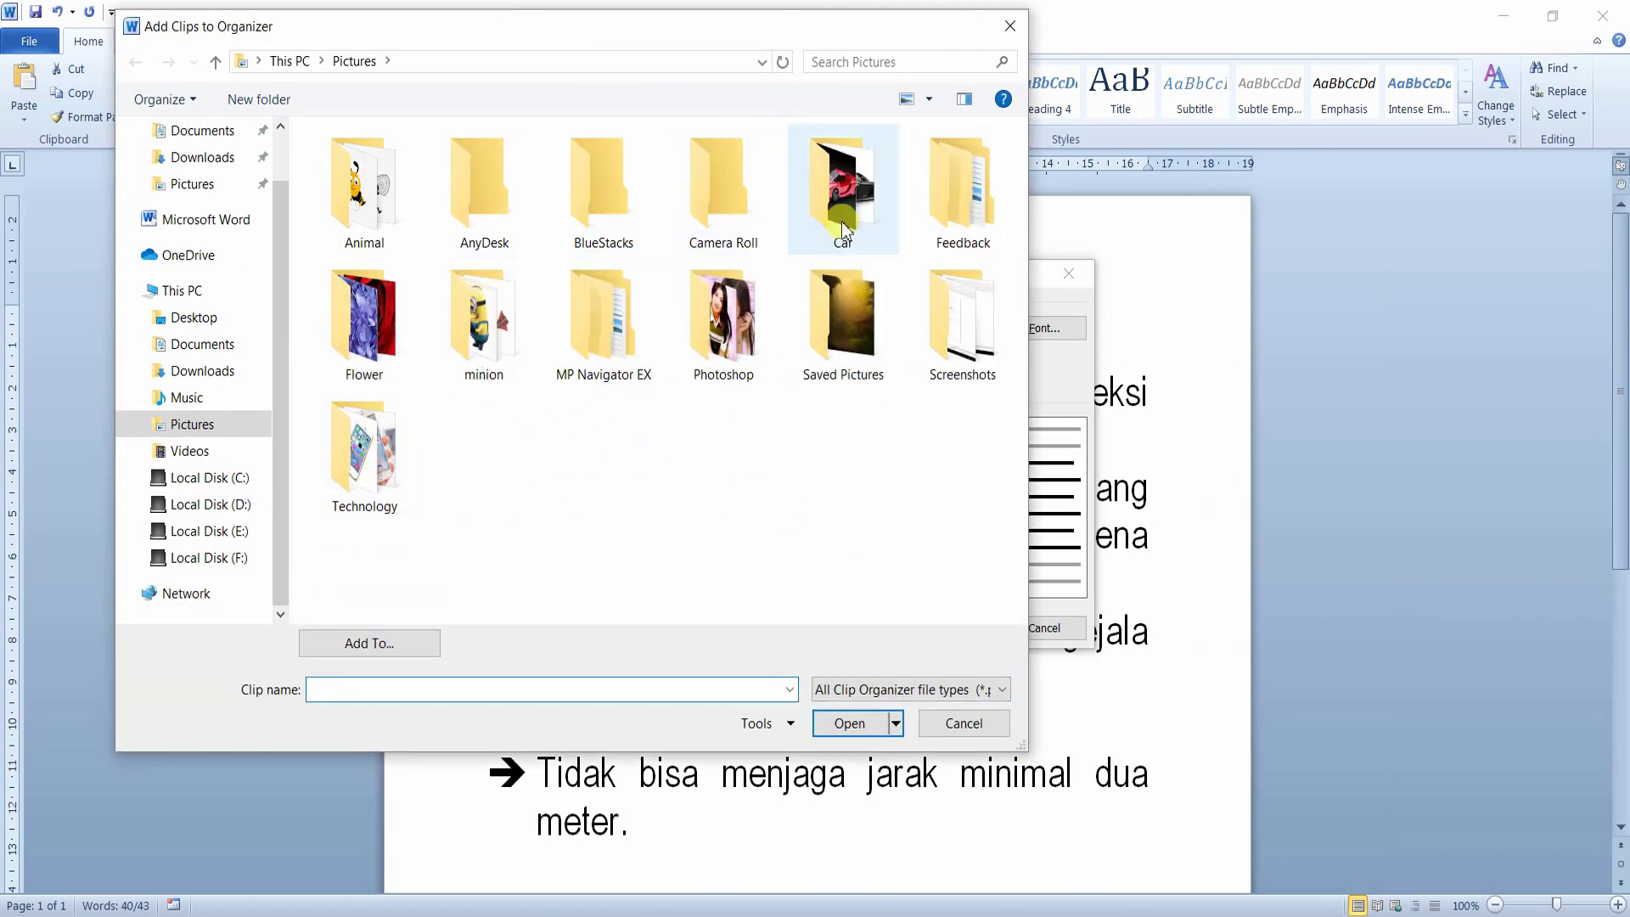
{"action": "double_click", "coordinate": [843, 196]}
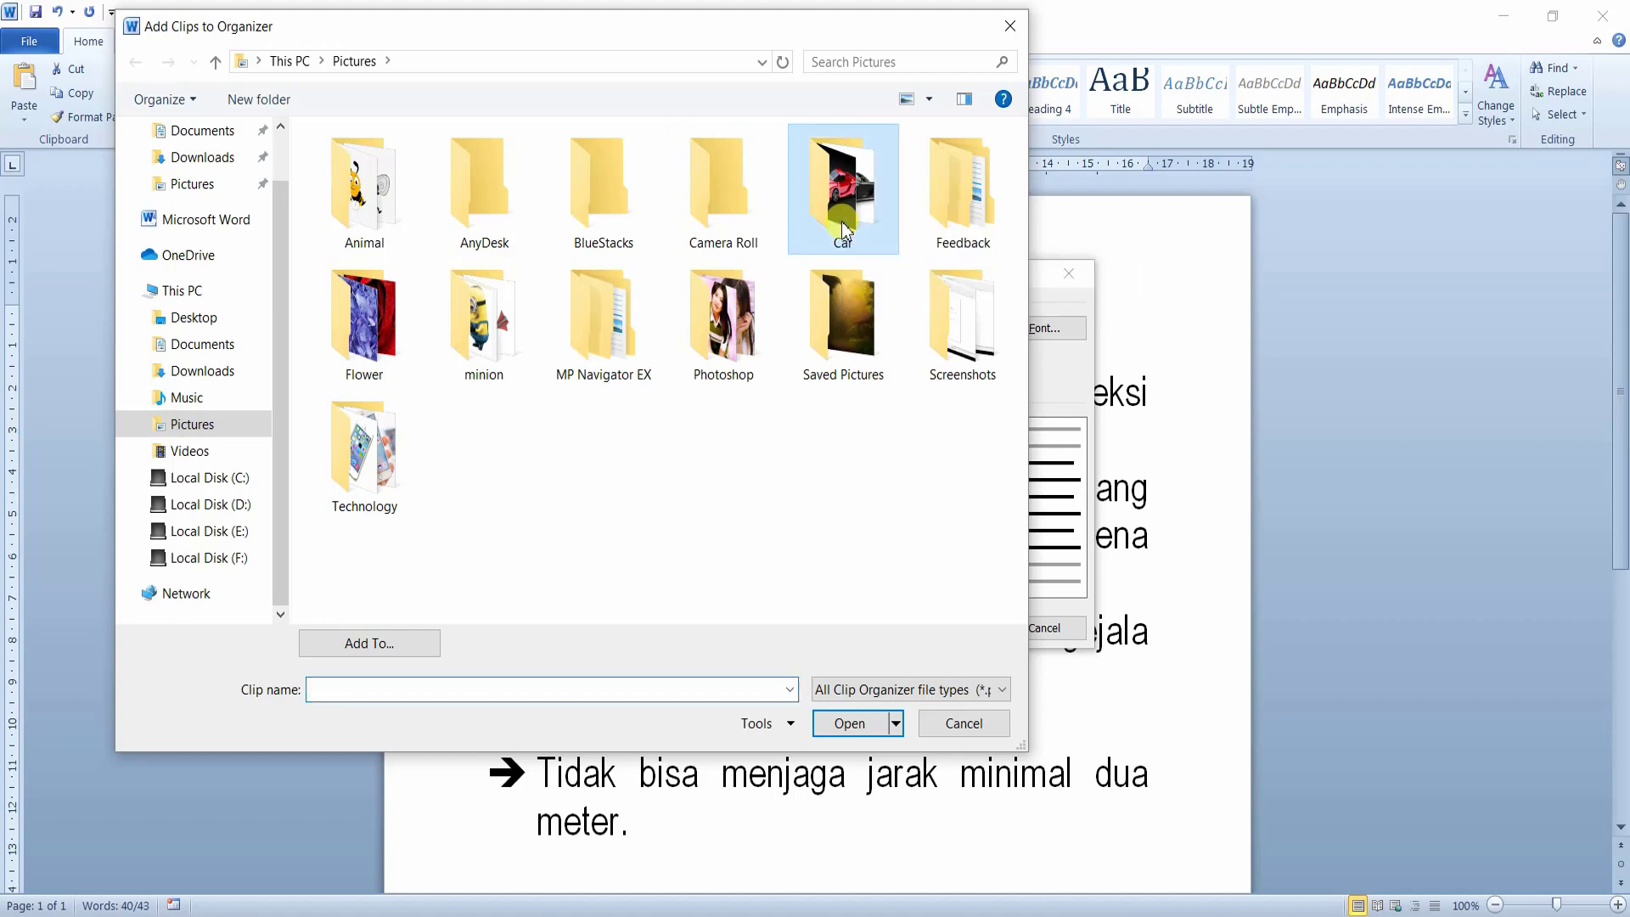
{"action": "left_click", "coordinate": [359, 61]}
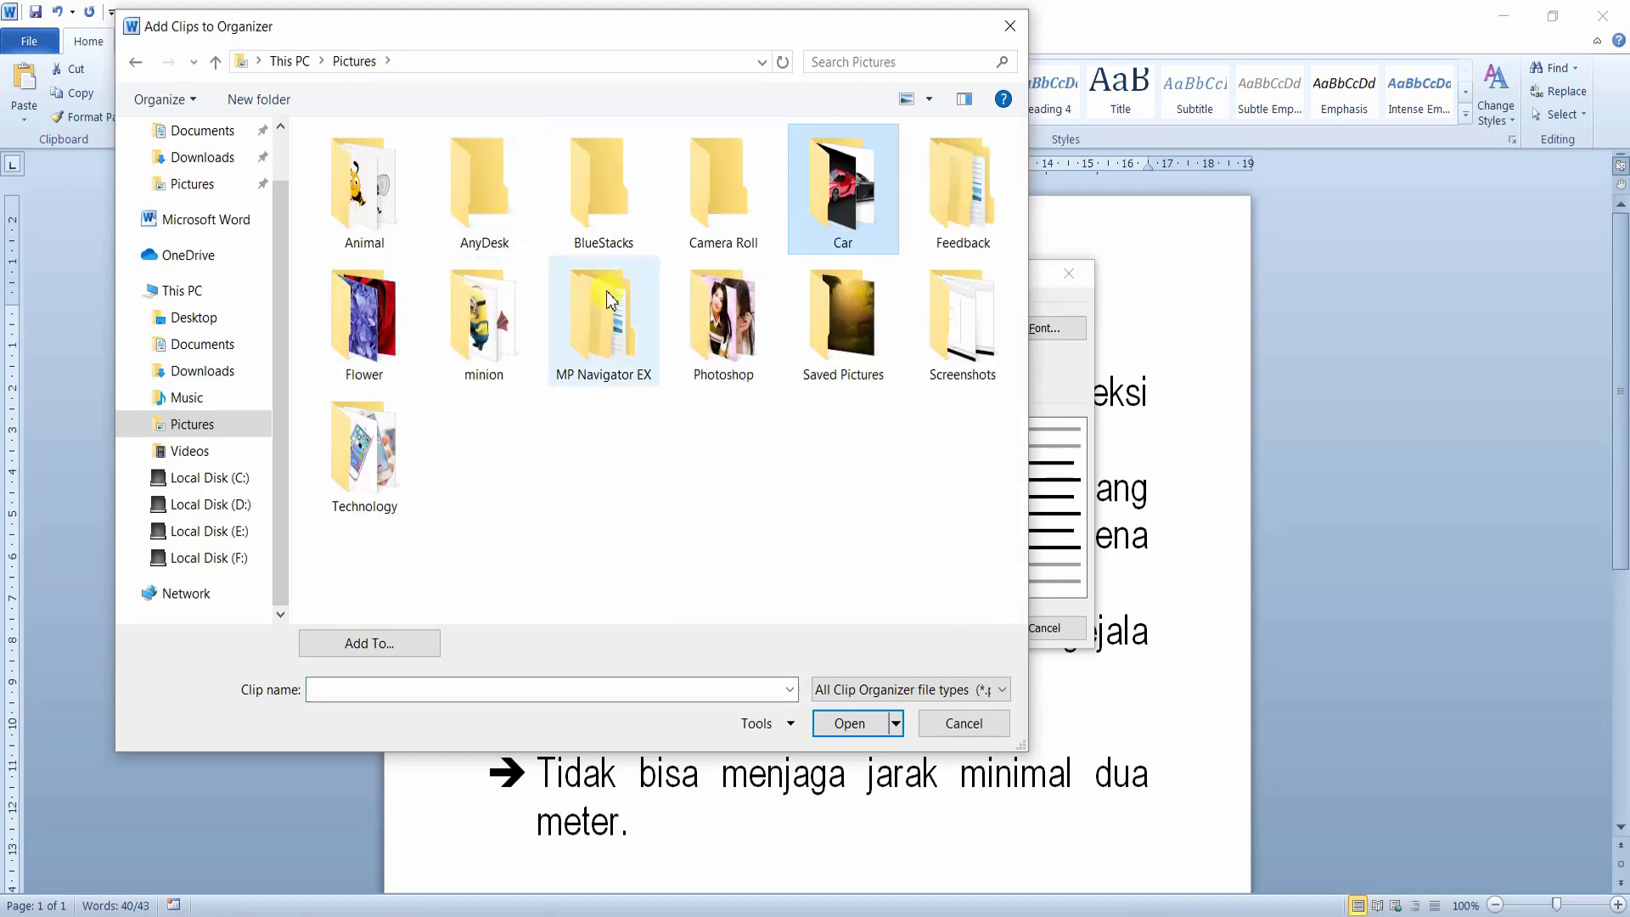
{"action": "double_click", "coordinate": [497, 322]}
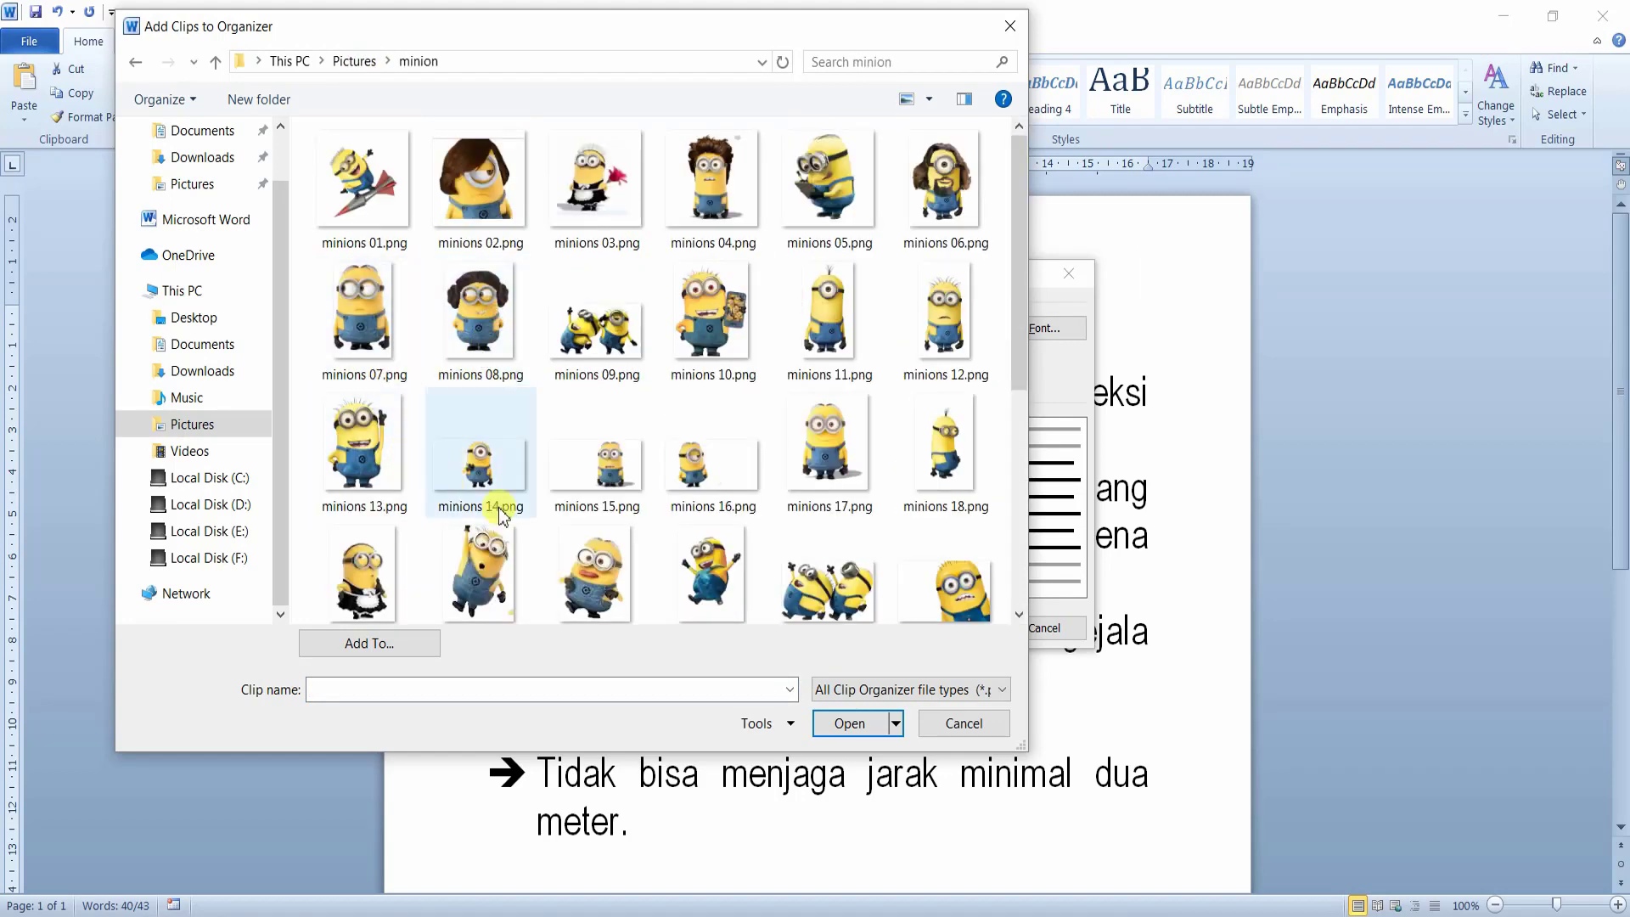
{"action": "scroll", "coordinate": [830, 451], "scroll_direction": "down", "scroll_amount": 3}
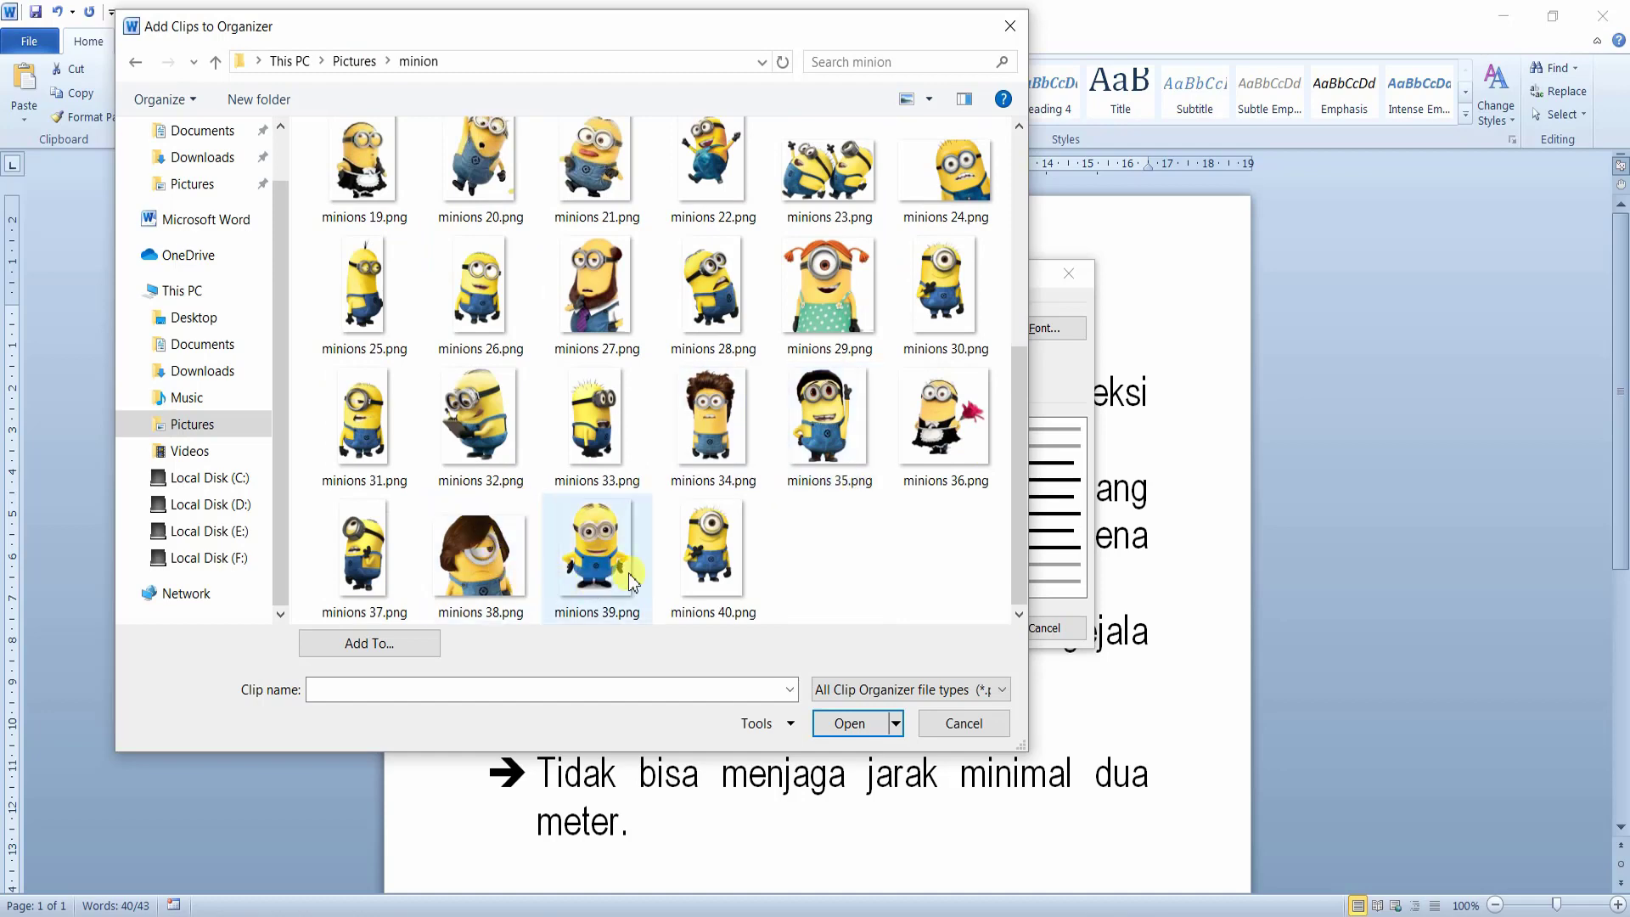
{"action": "scroll", "coordinate": [632, 569], "scroll_direction": "up", "scroll_amount": 3}
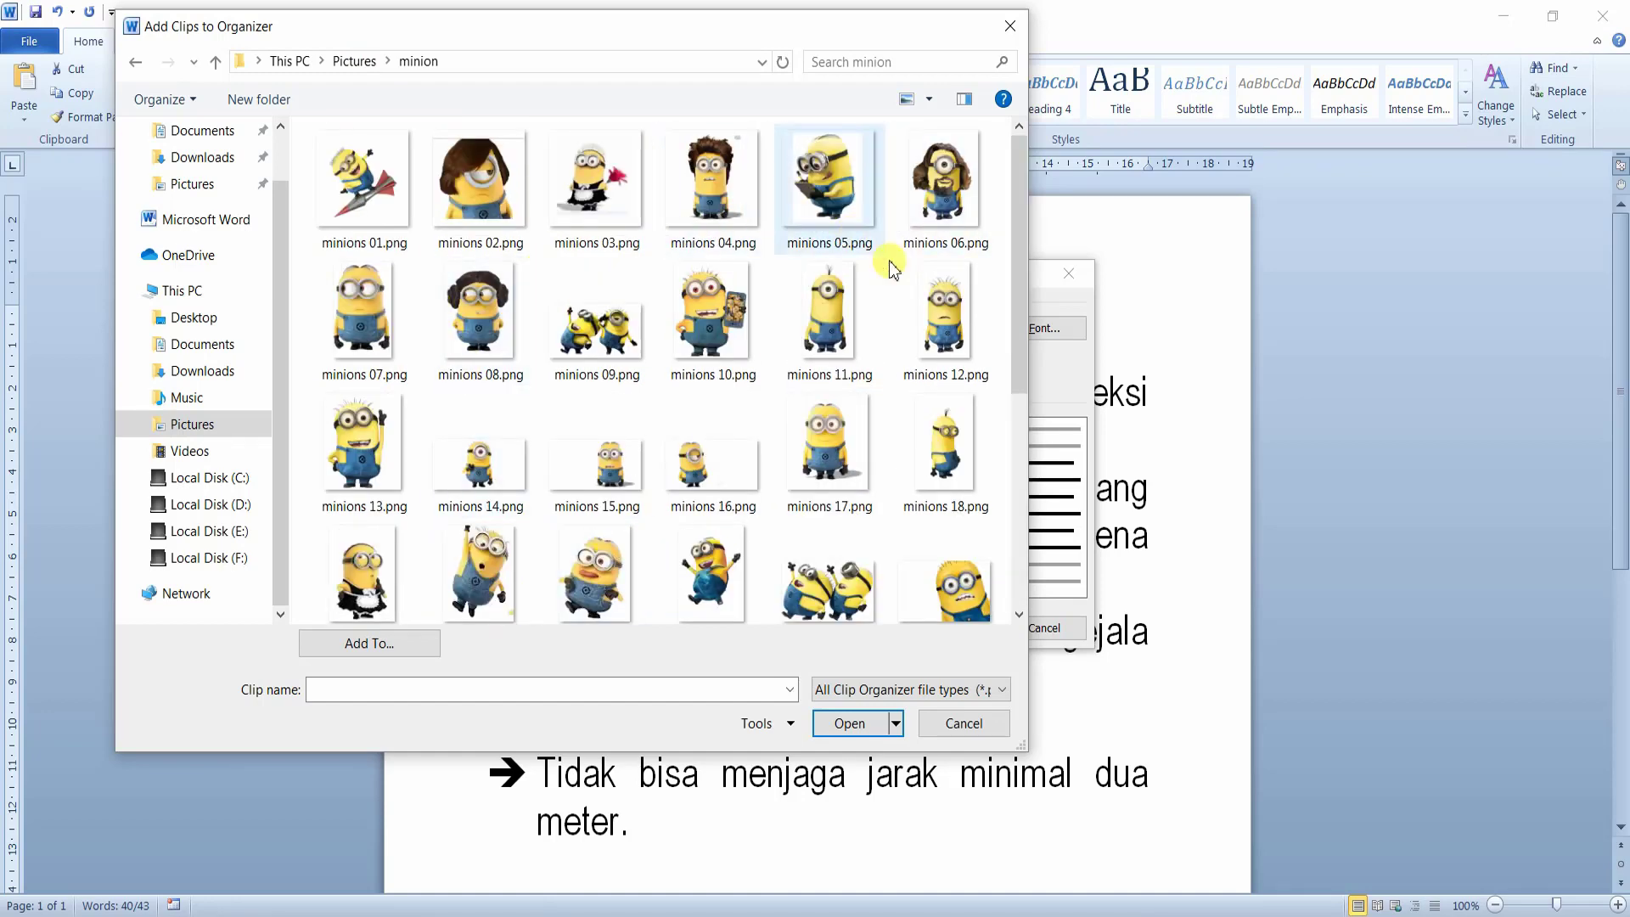
{"action": "left_click", "coordinate": [825, 316]}
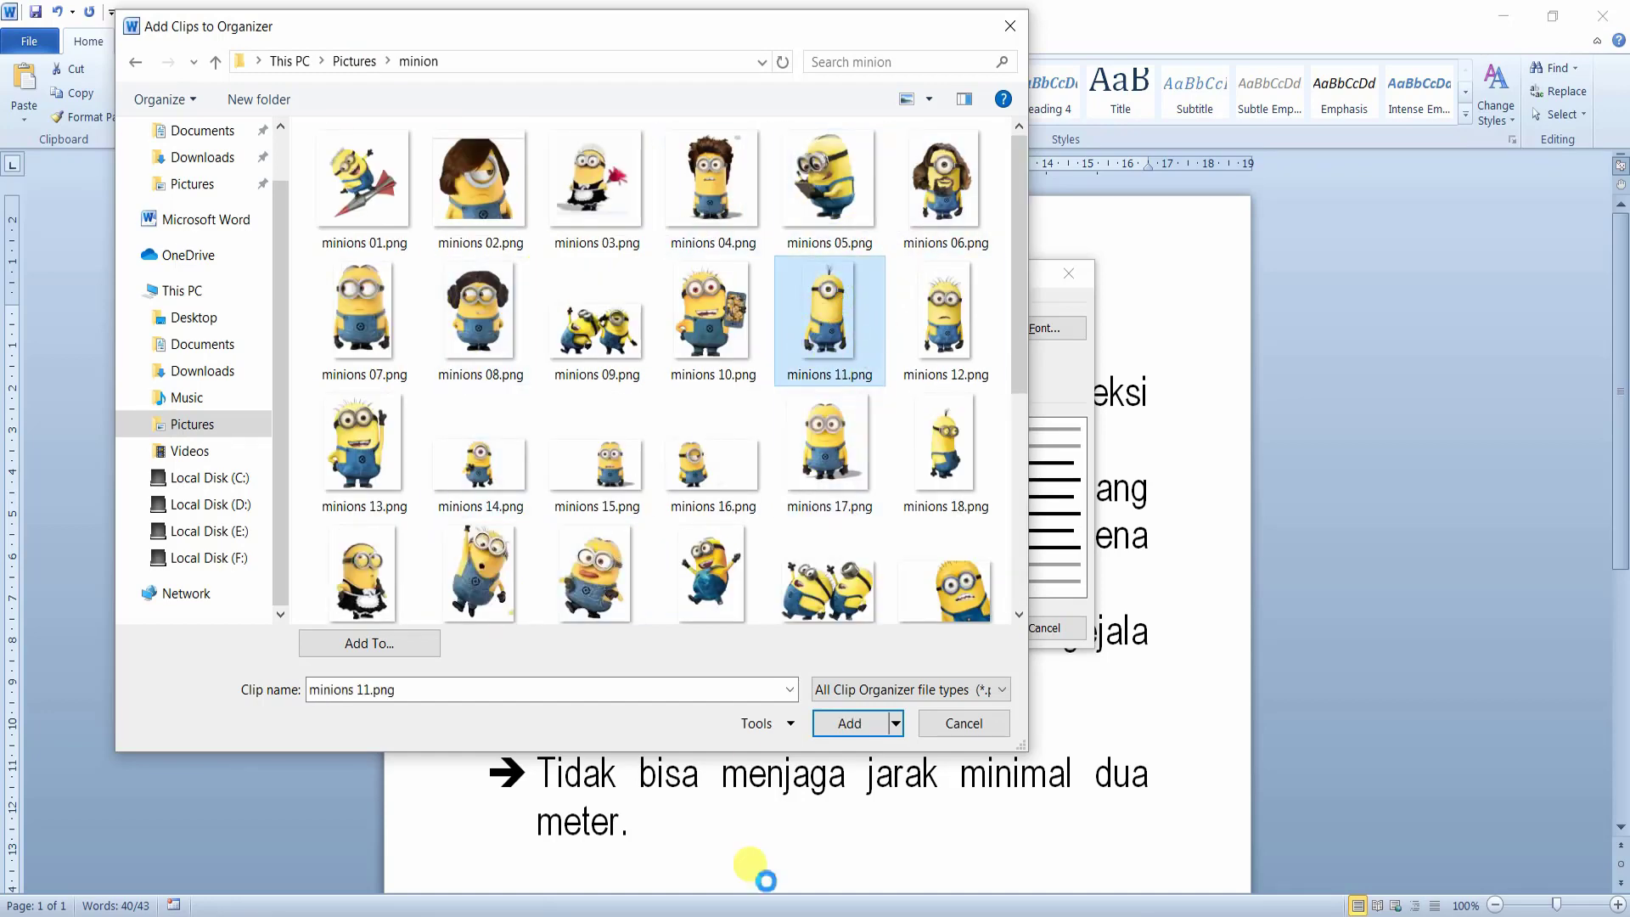
{"action": "left_click", "coordinate": [873, 724]}
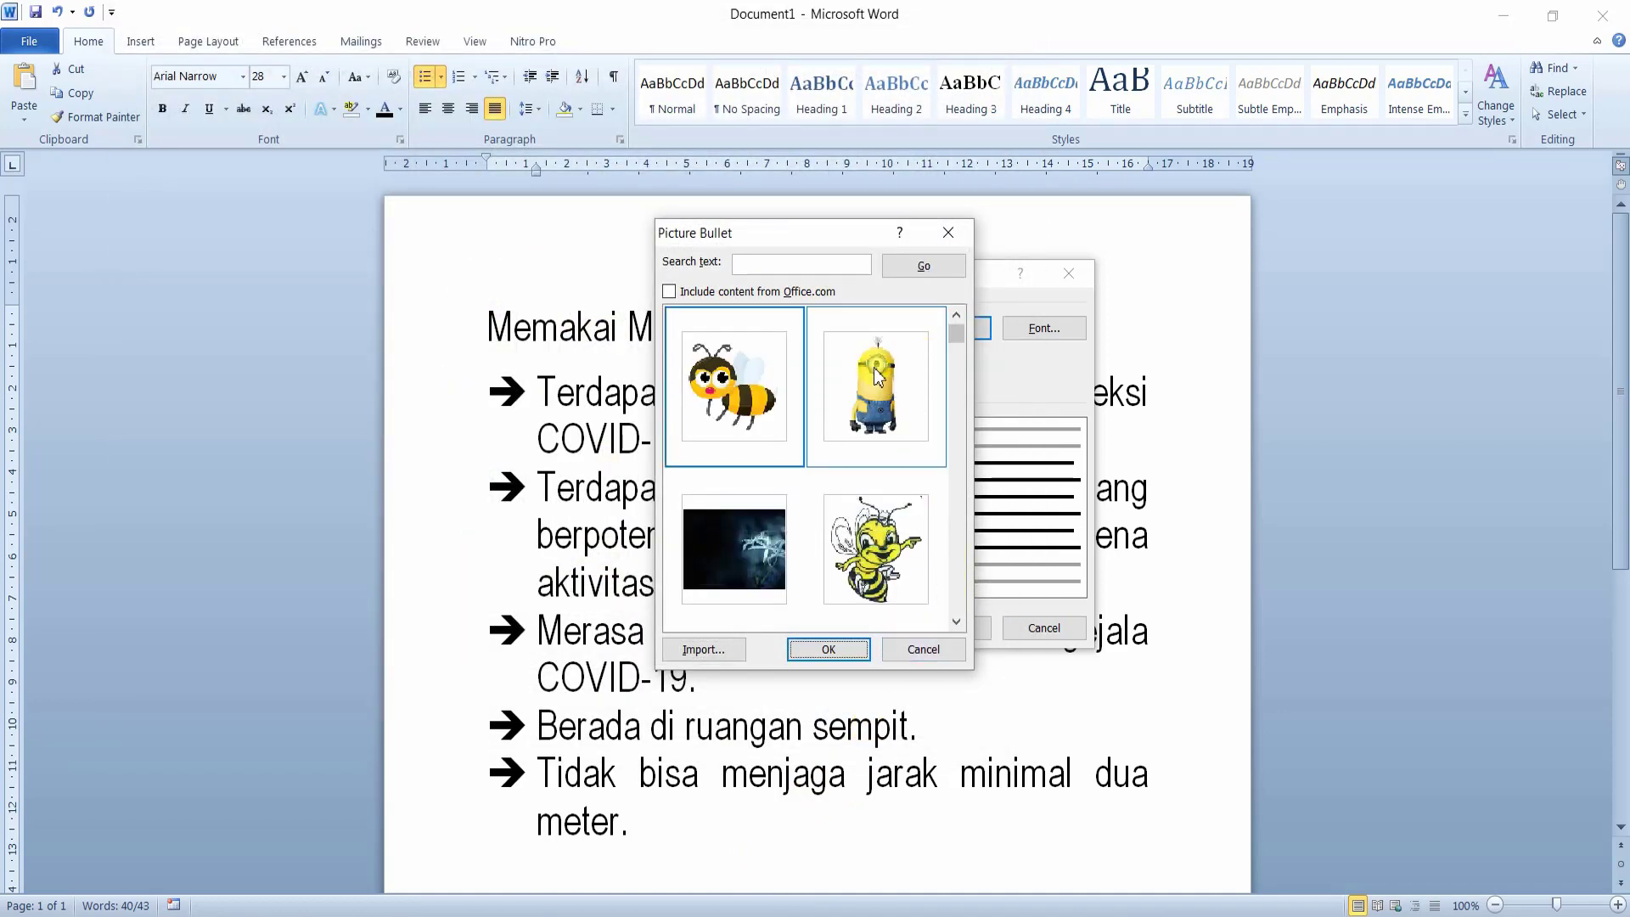
- Choose the imported minion picture as the new bullet and apply it to all list items
{"action": "left_click", "coordinate": [956, 621]}
{"action": "left_click", "coordinate": [956, 625]}
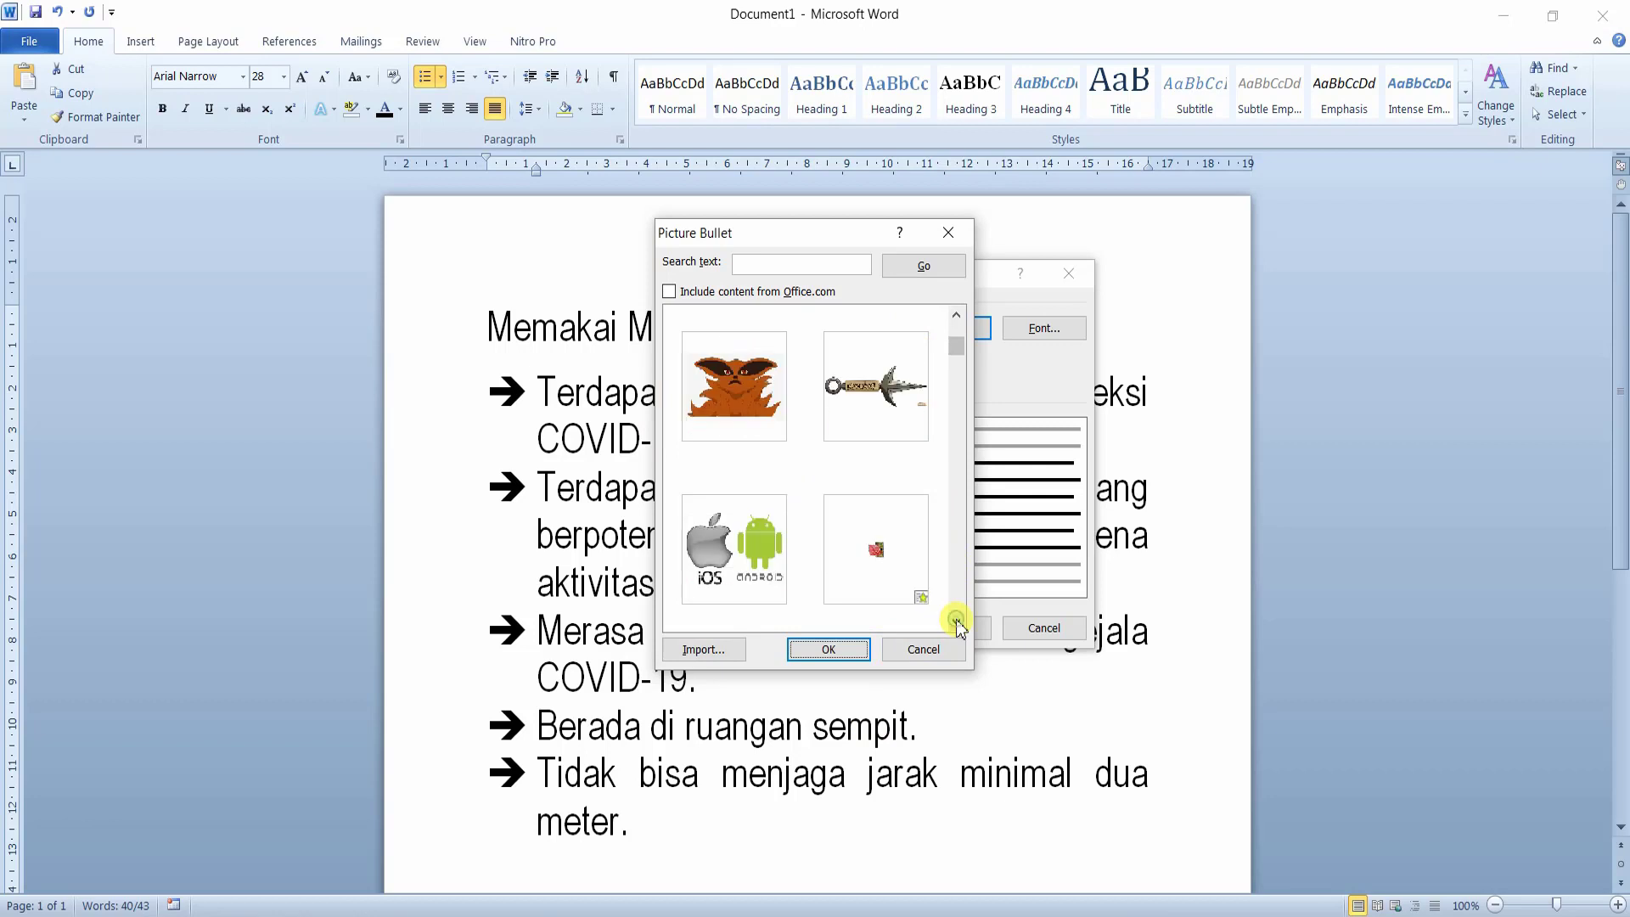
{"action": "left_click", "coordinate": [959, 339]}
{"action": "left_click", "coordinate": [859, 348]}
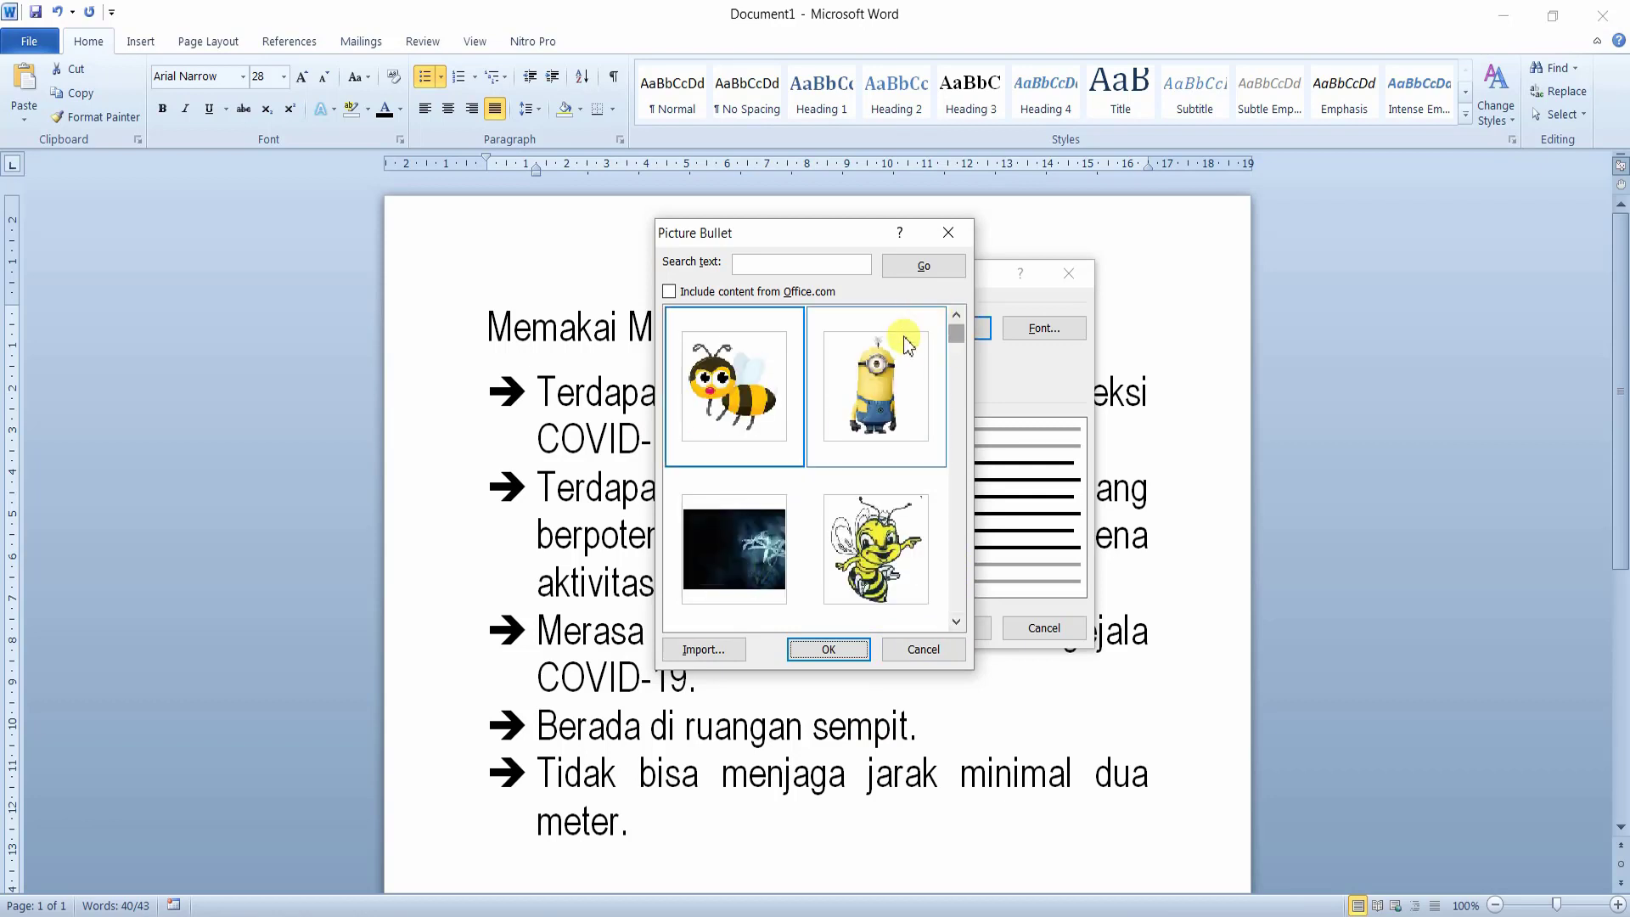
{"action": "left_click", "coordinate": [830, 651]}
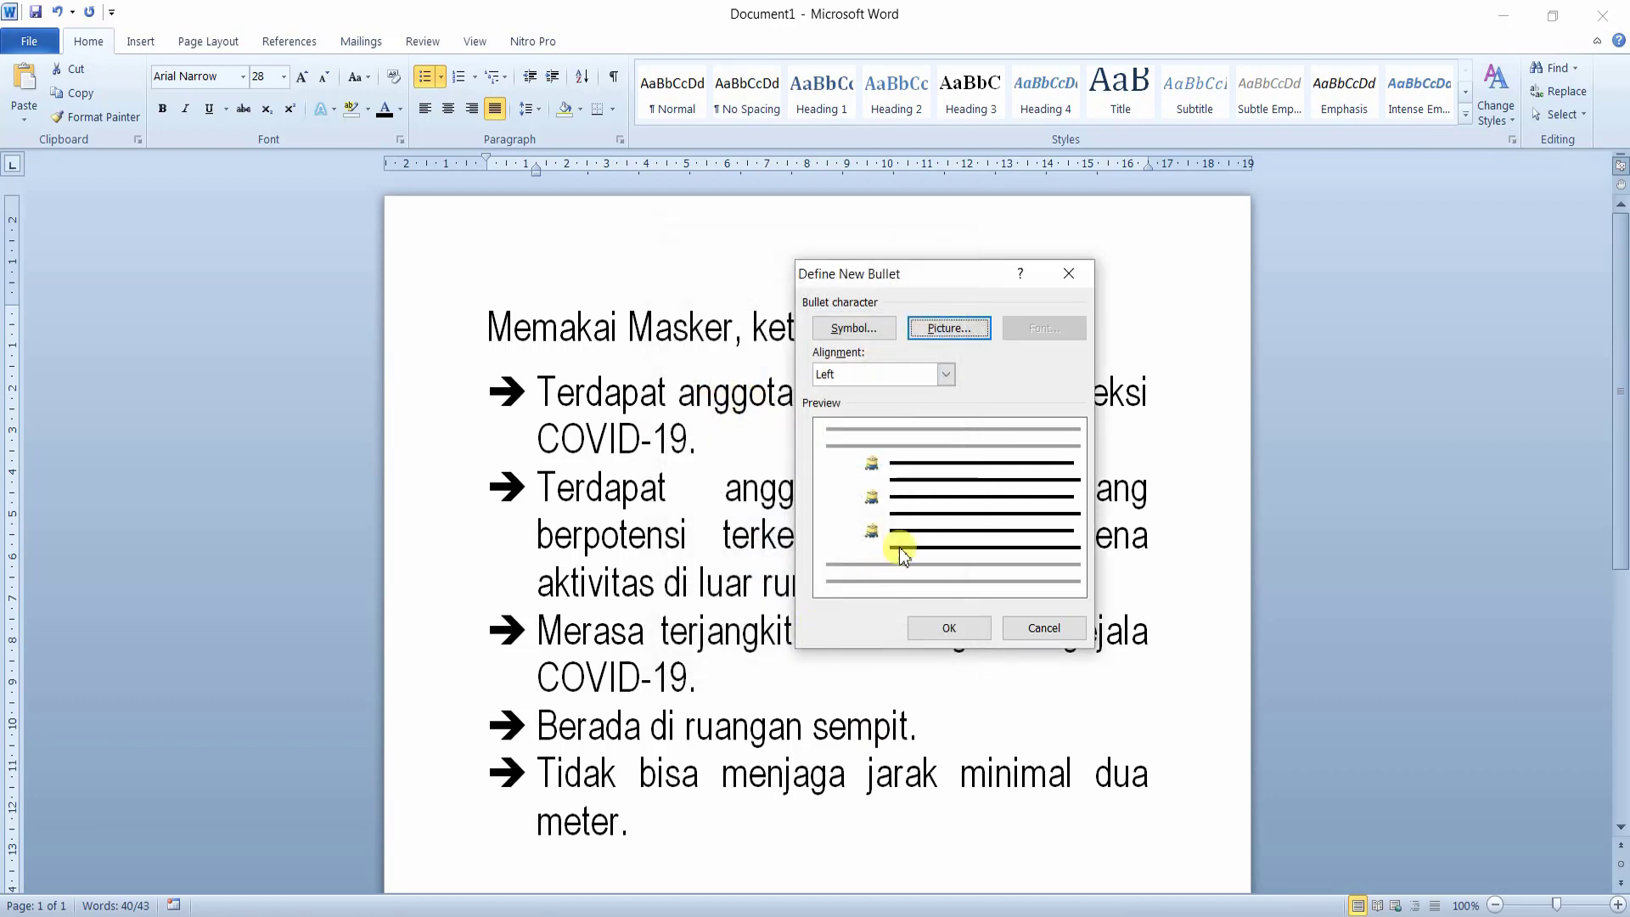
{"action": "left_click", "coordinate": [949, 629]}
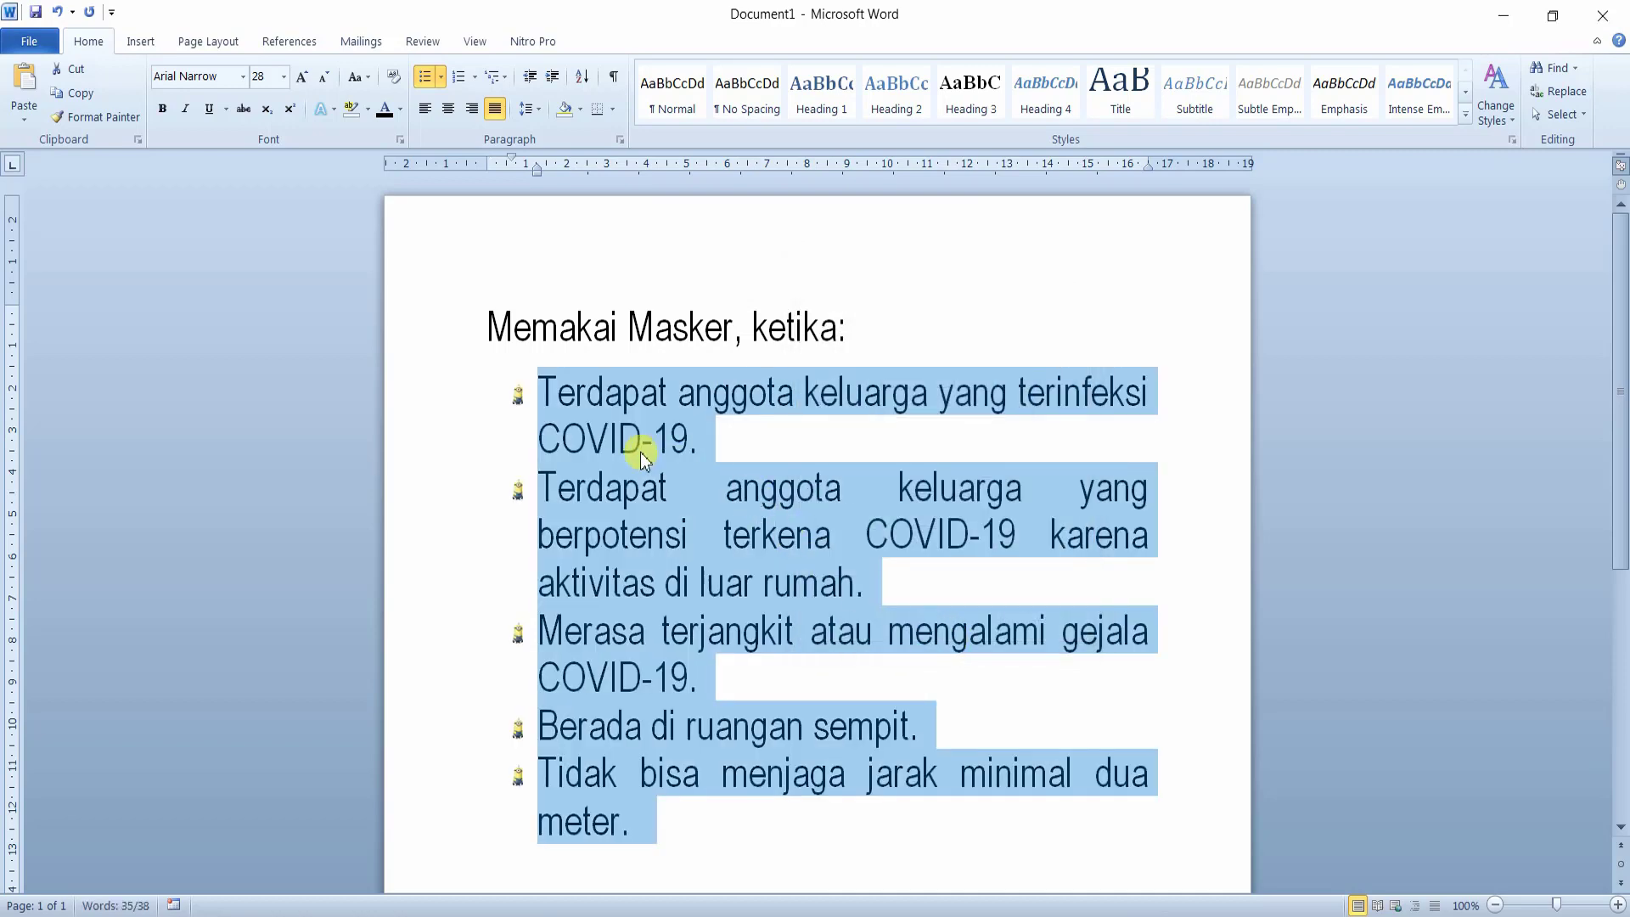
{"action": "left_click", "coordinate": [729, 442]}
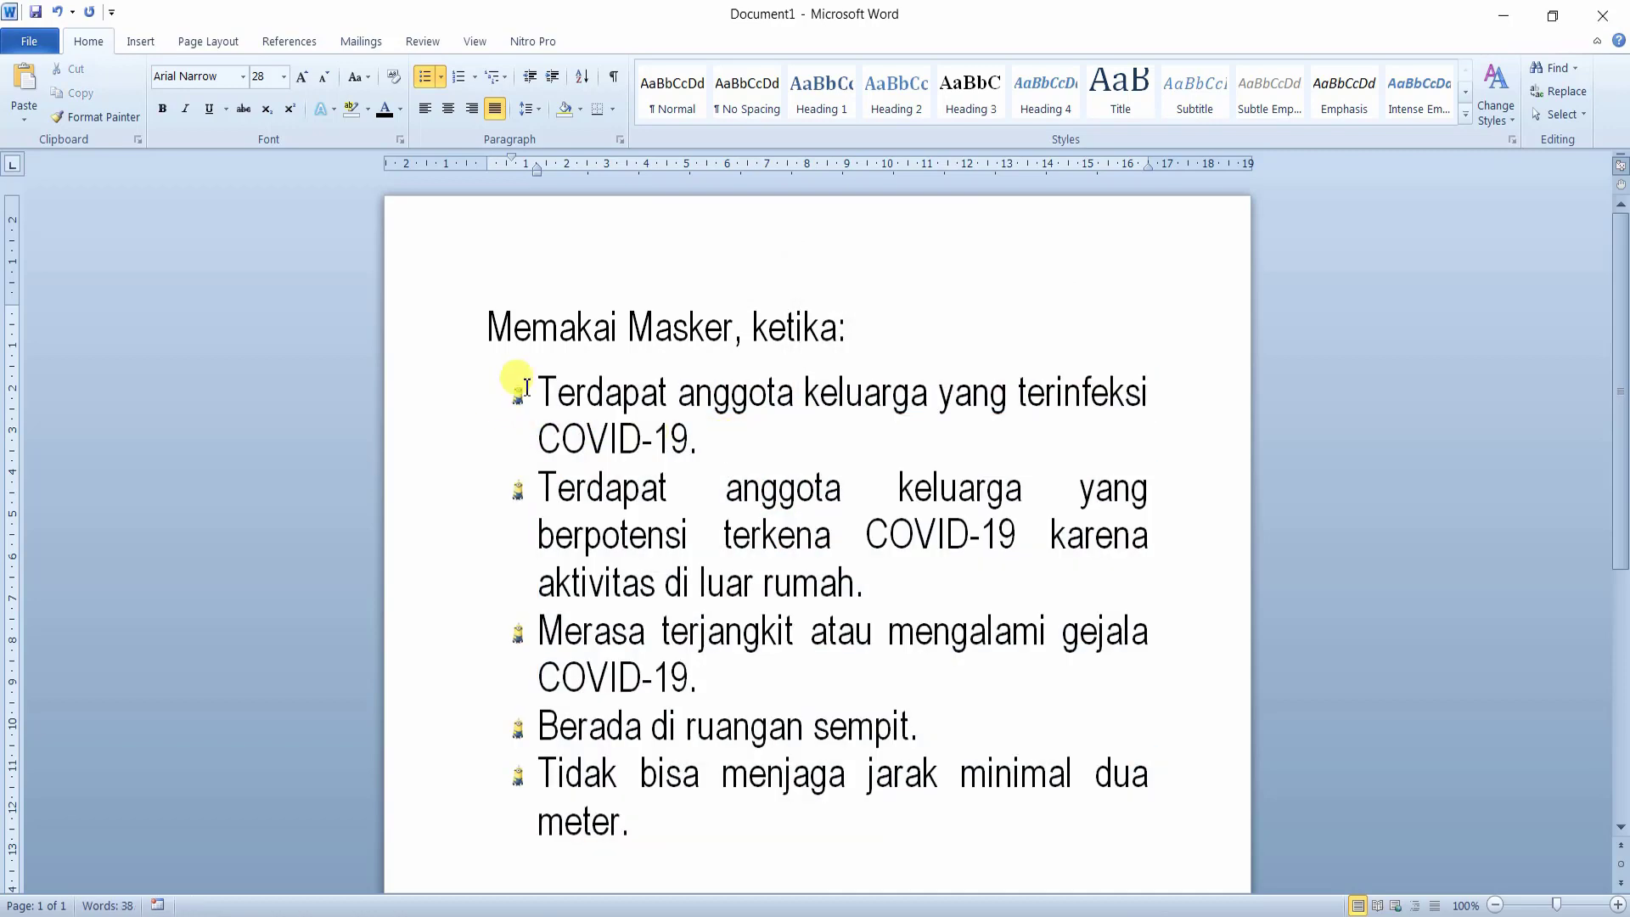
- With the whole list selected, compare the bullet library with the numbering library and examine the available list levels
{"action": "left_click_drag", "start_coordinate": [535, 389], "coordinate": [702, 811]}
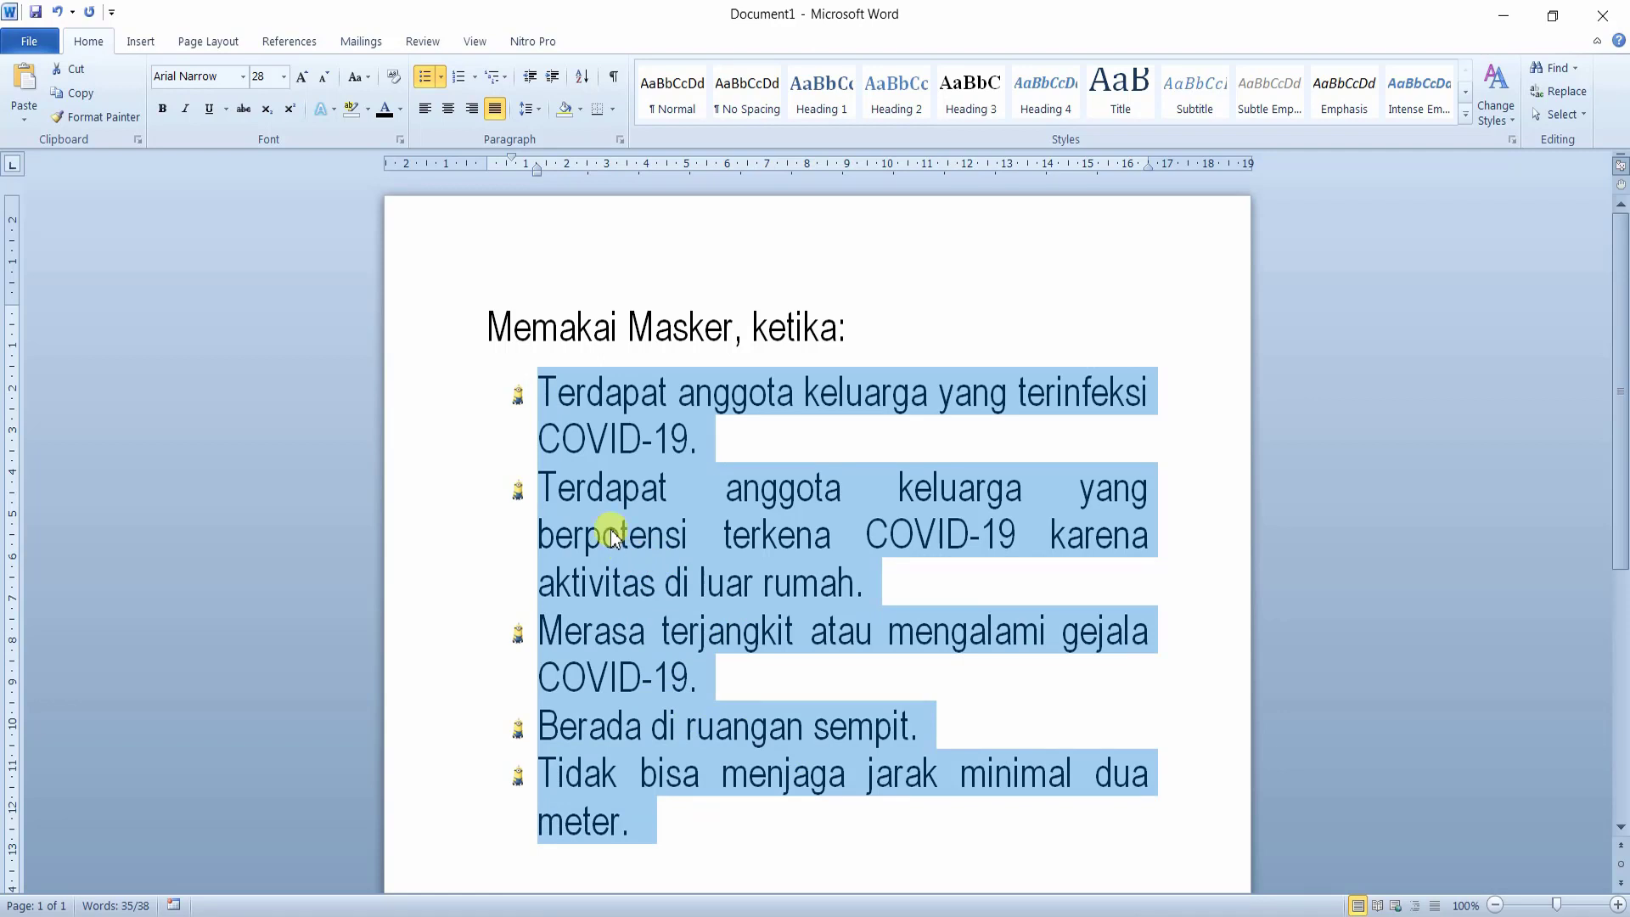
{"action": "left_click", "coordinate": [443, 82]}
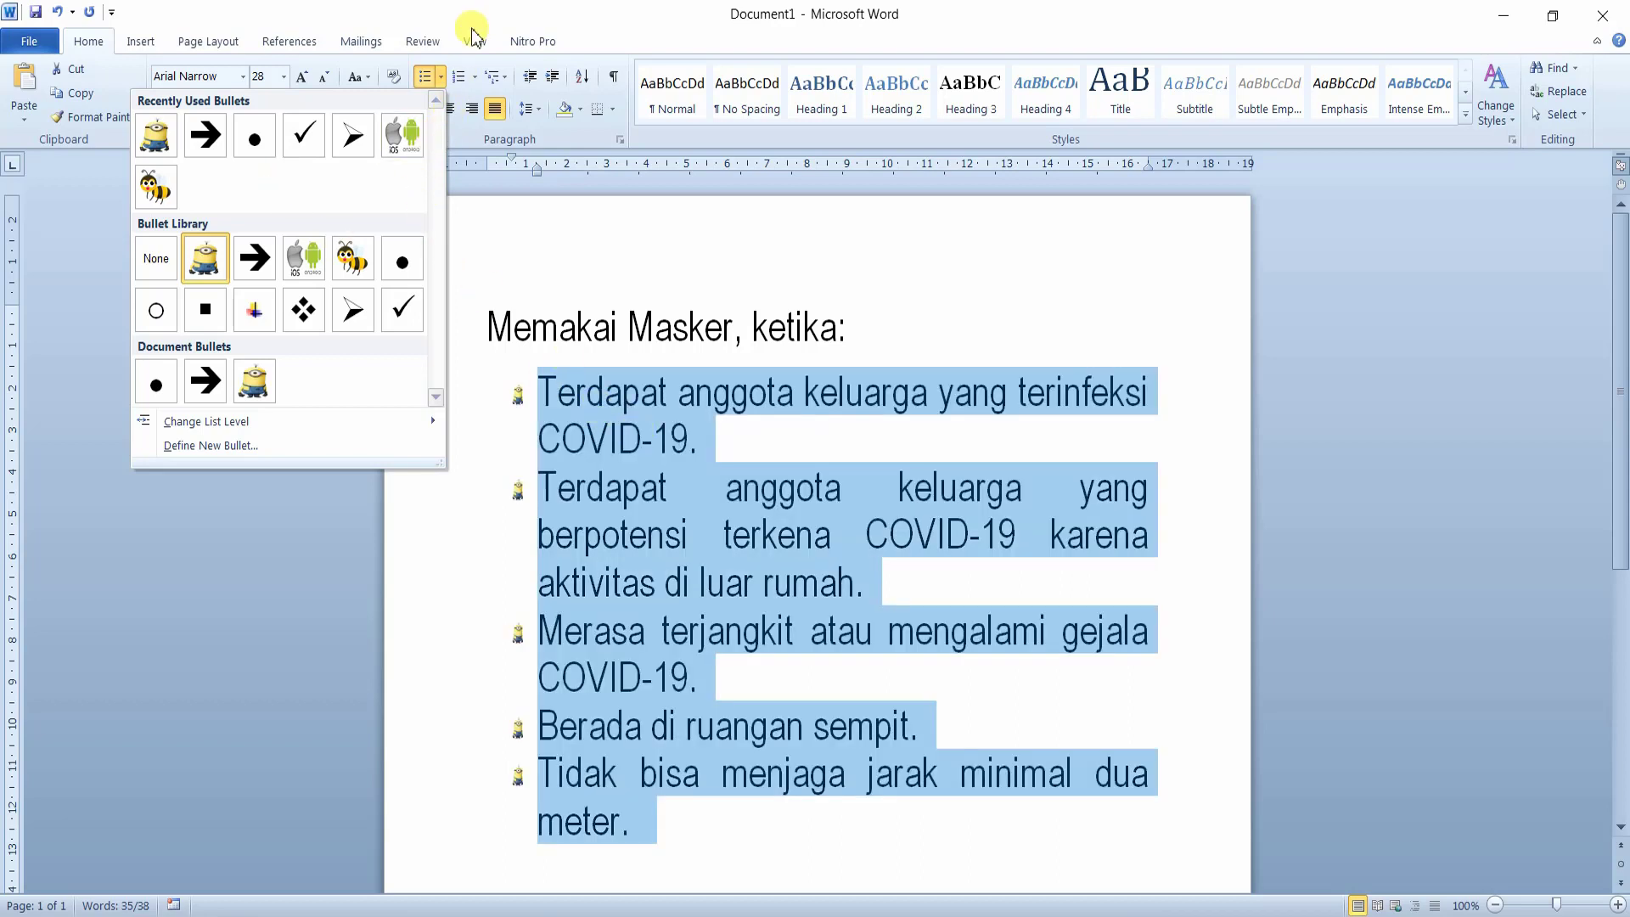
{"action": "left_click", "coordinate": [475, 77]}
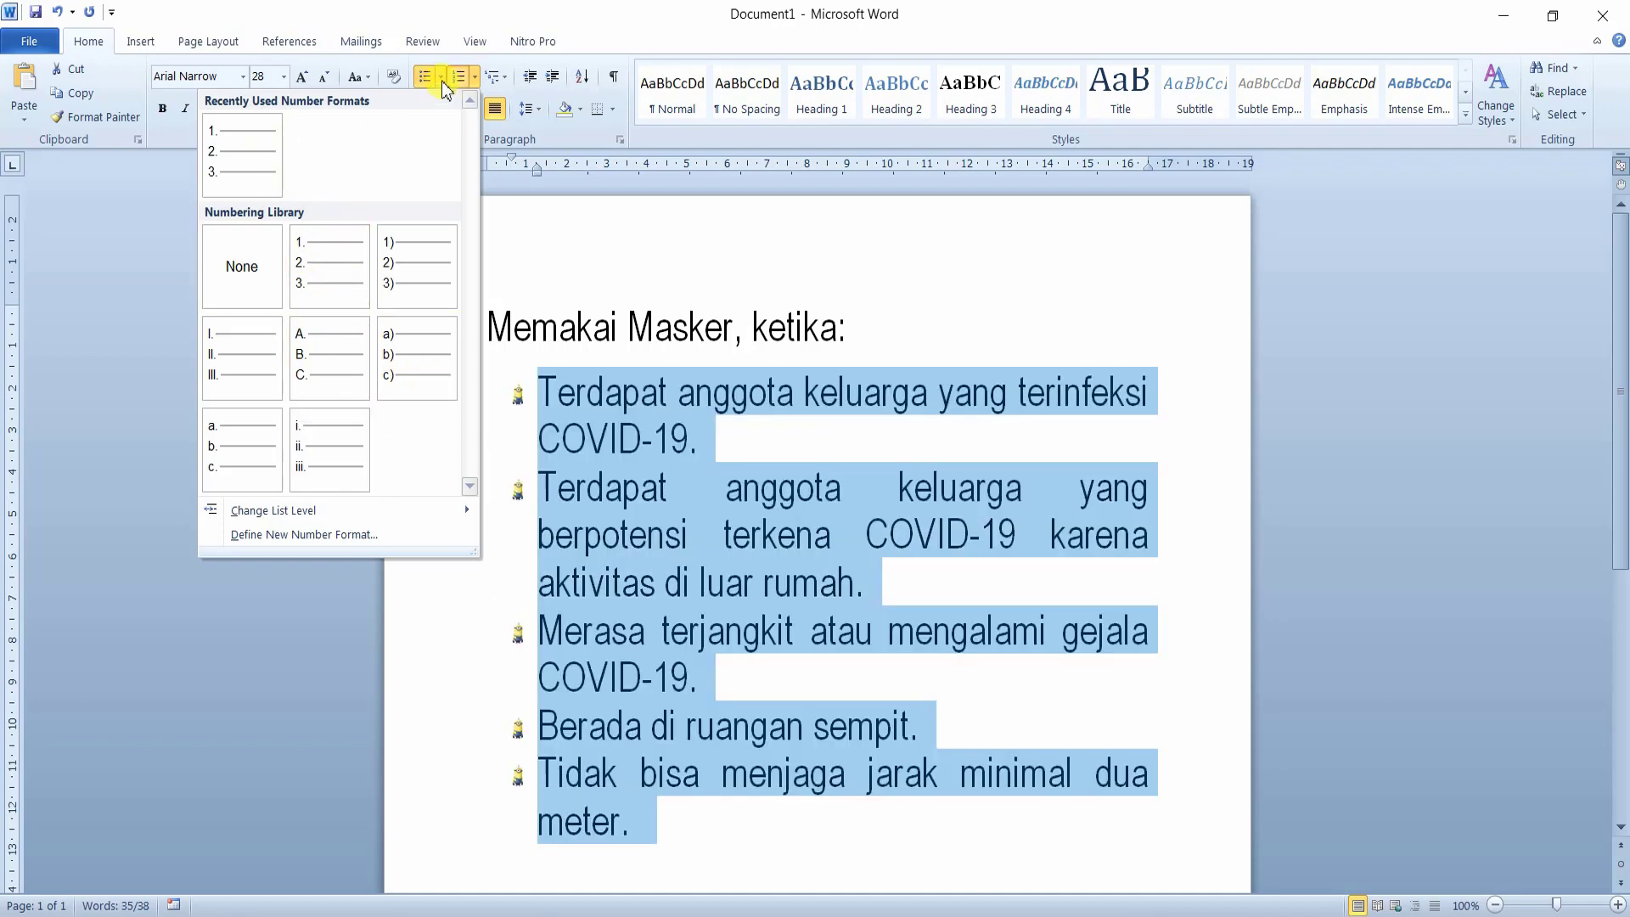
{"action": "left_click", "coordinate": [441, 77]}
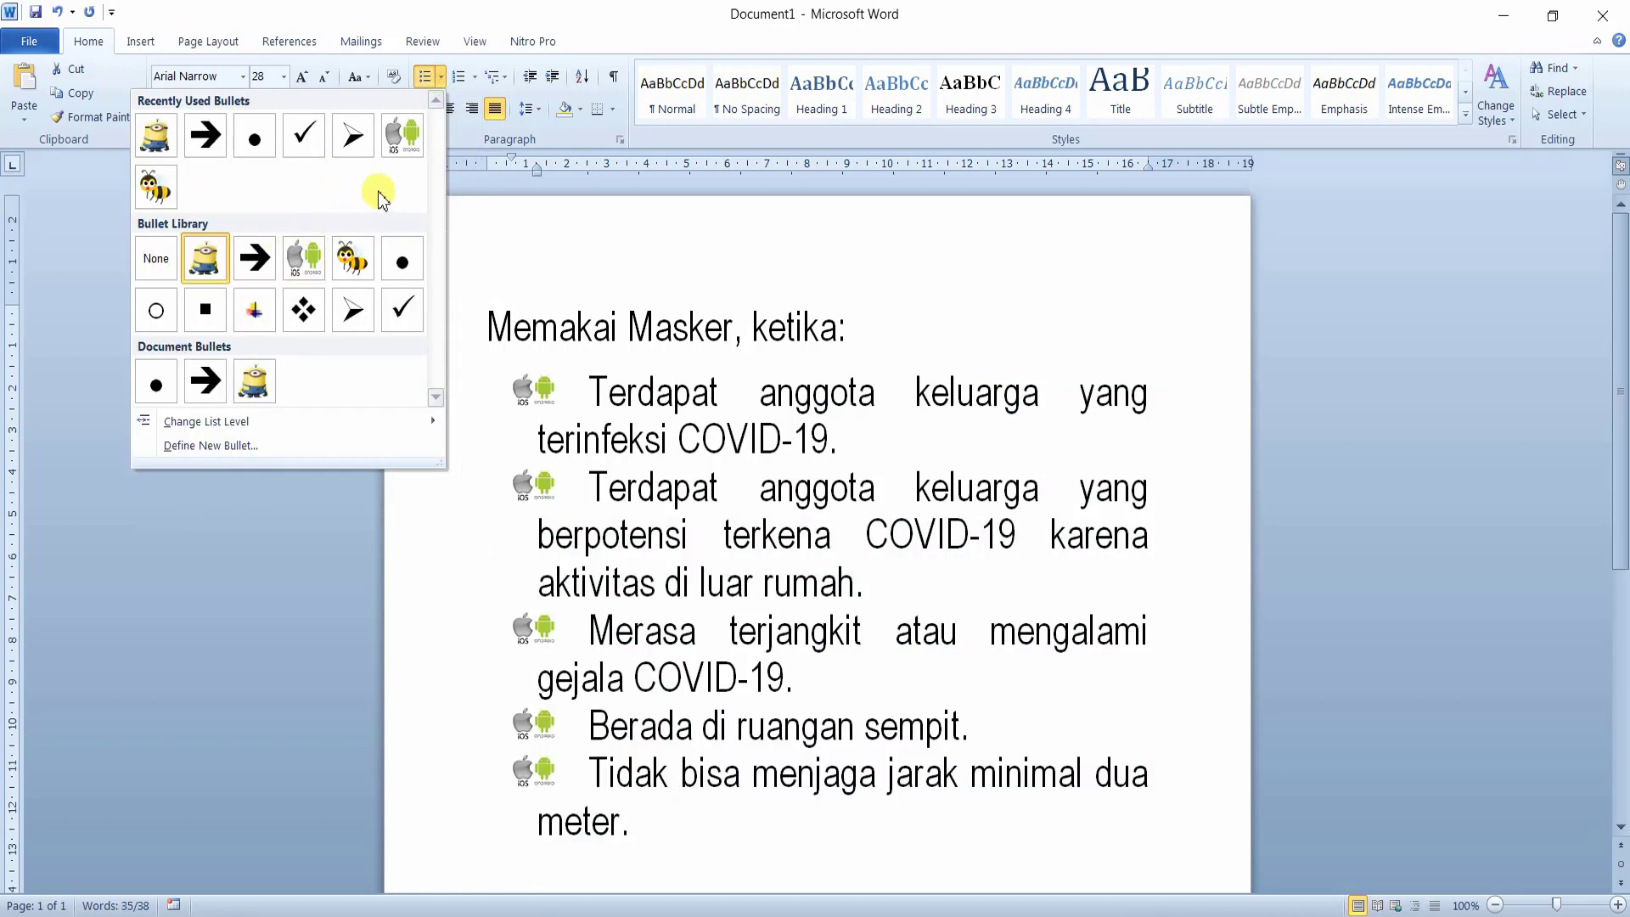
{"action": "left_click", "coordinate": [475, 78]}
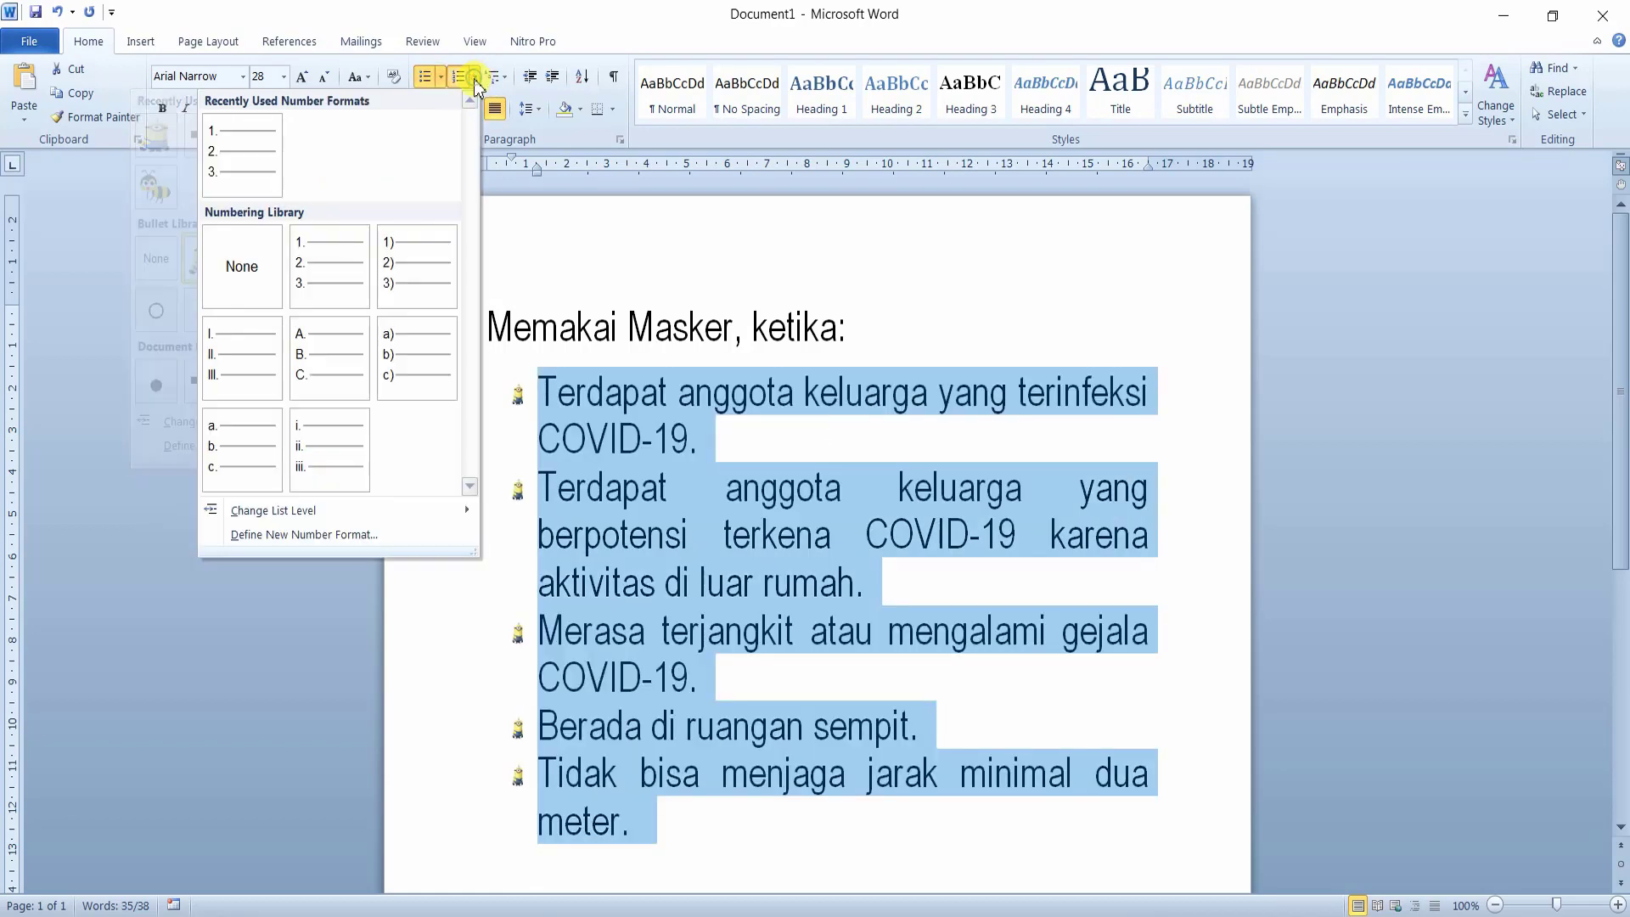
{"action": "left_click", "coordinate": [633, 260]}
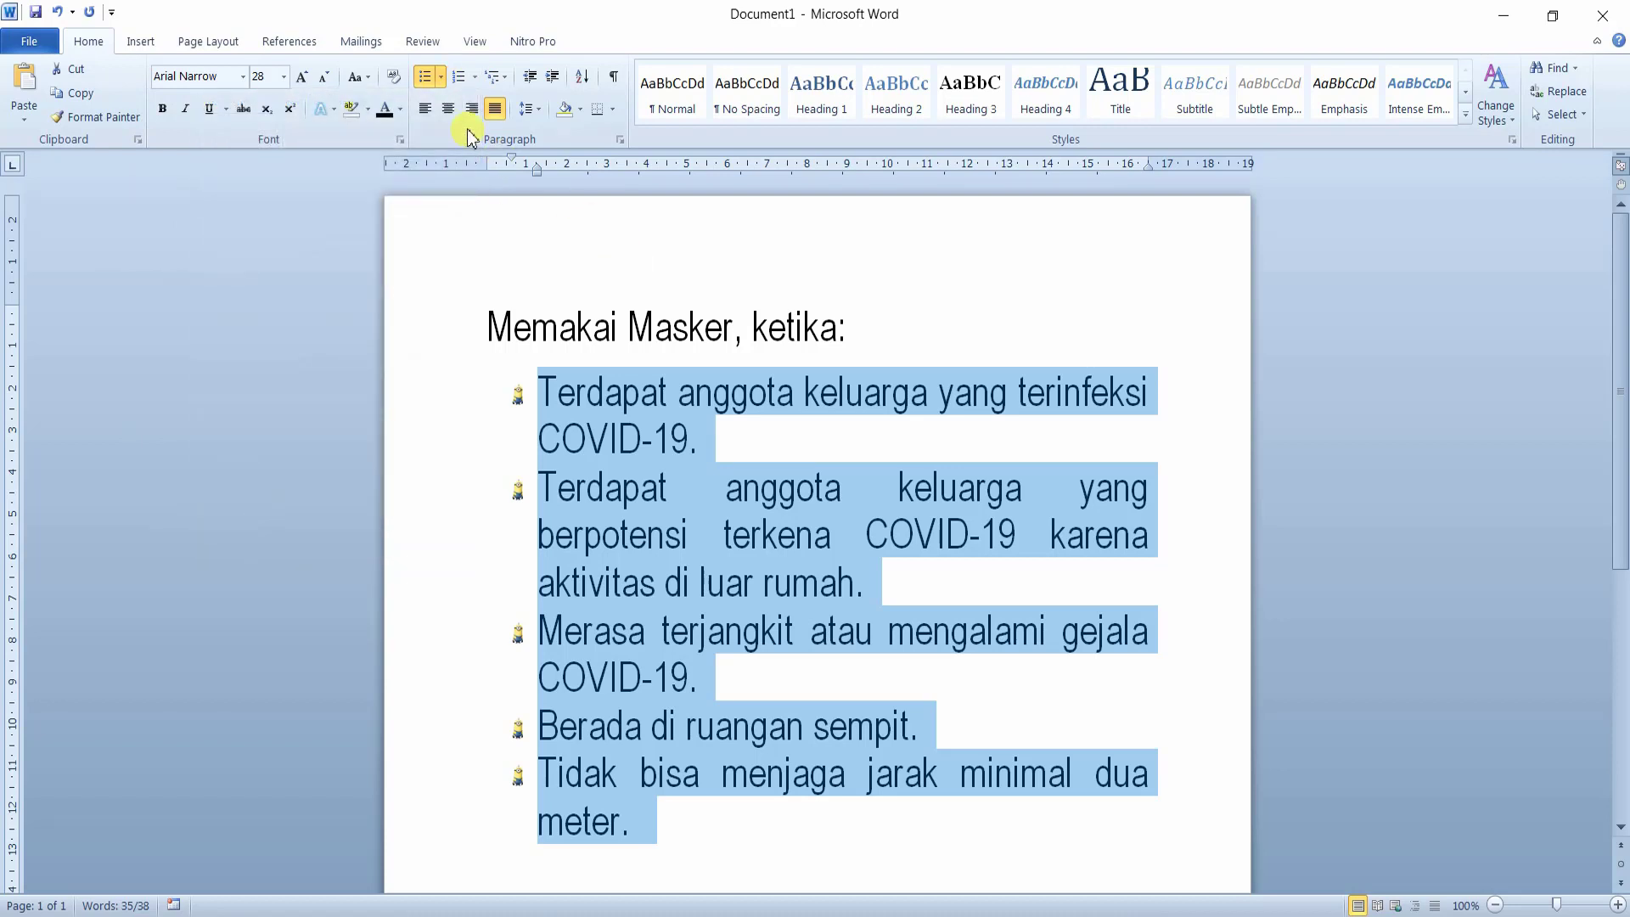
{"action": "left_click", "coordinate": [475, 76]}
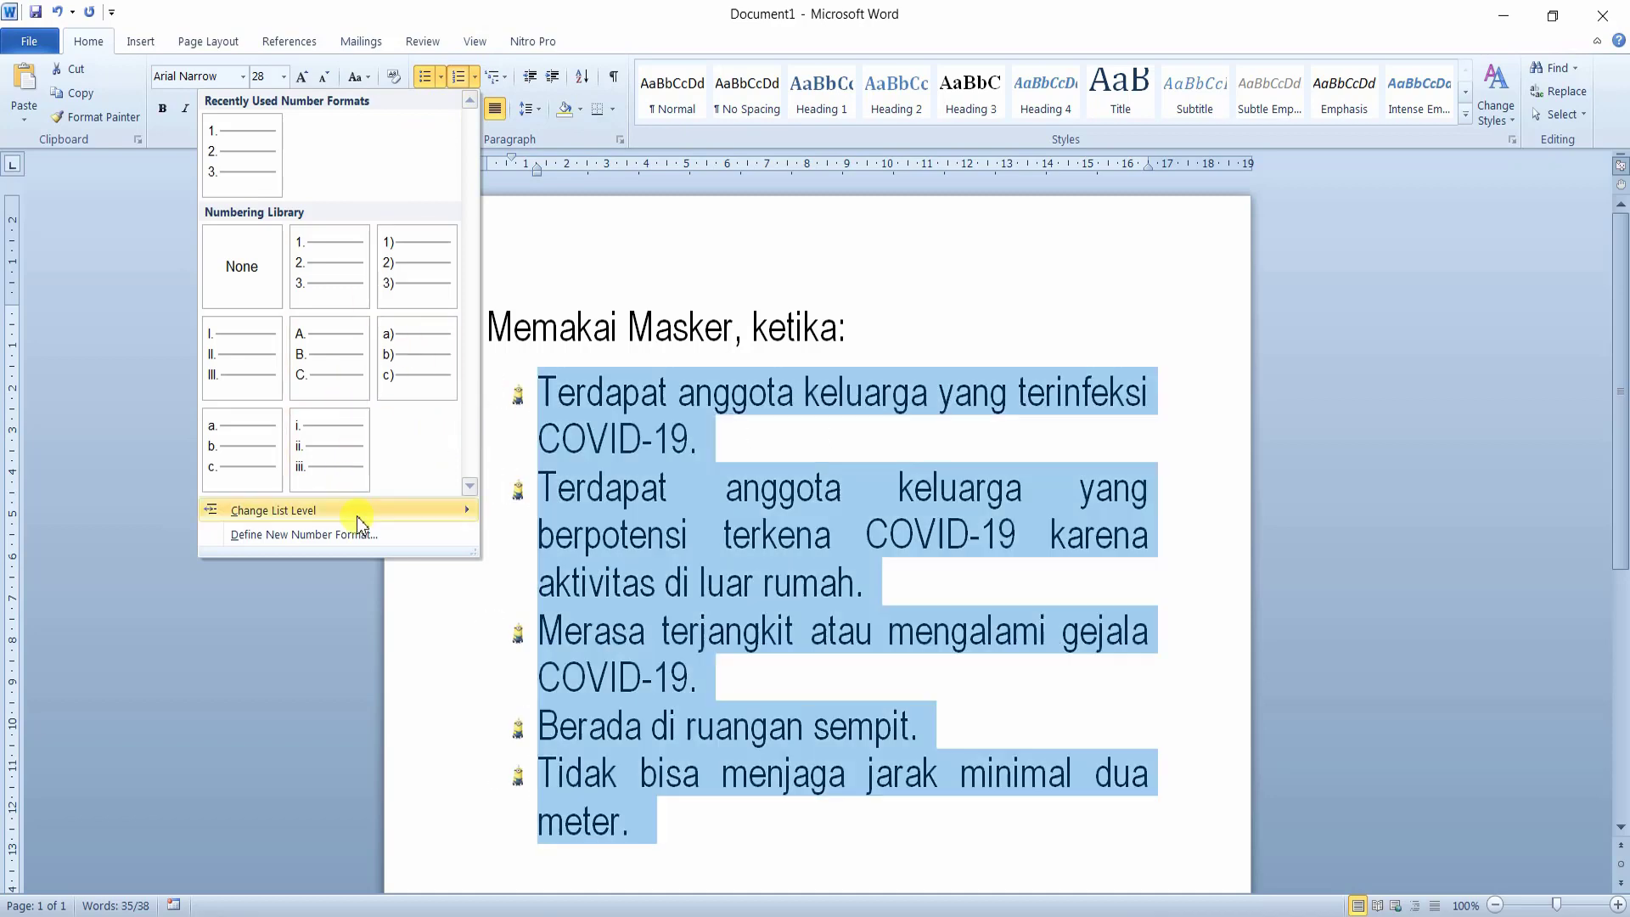
{"action": "mouse_move", "coordinate": [358, 509]}
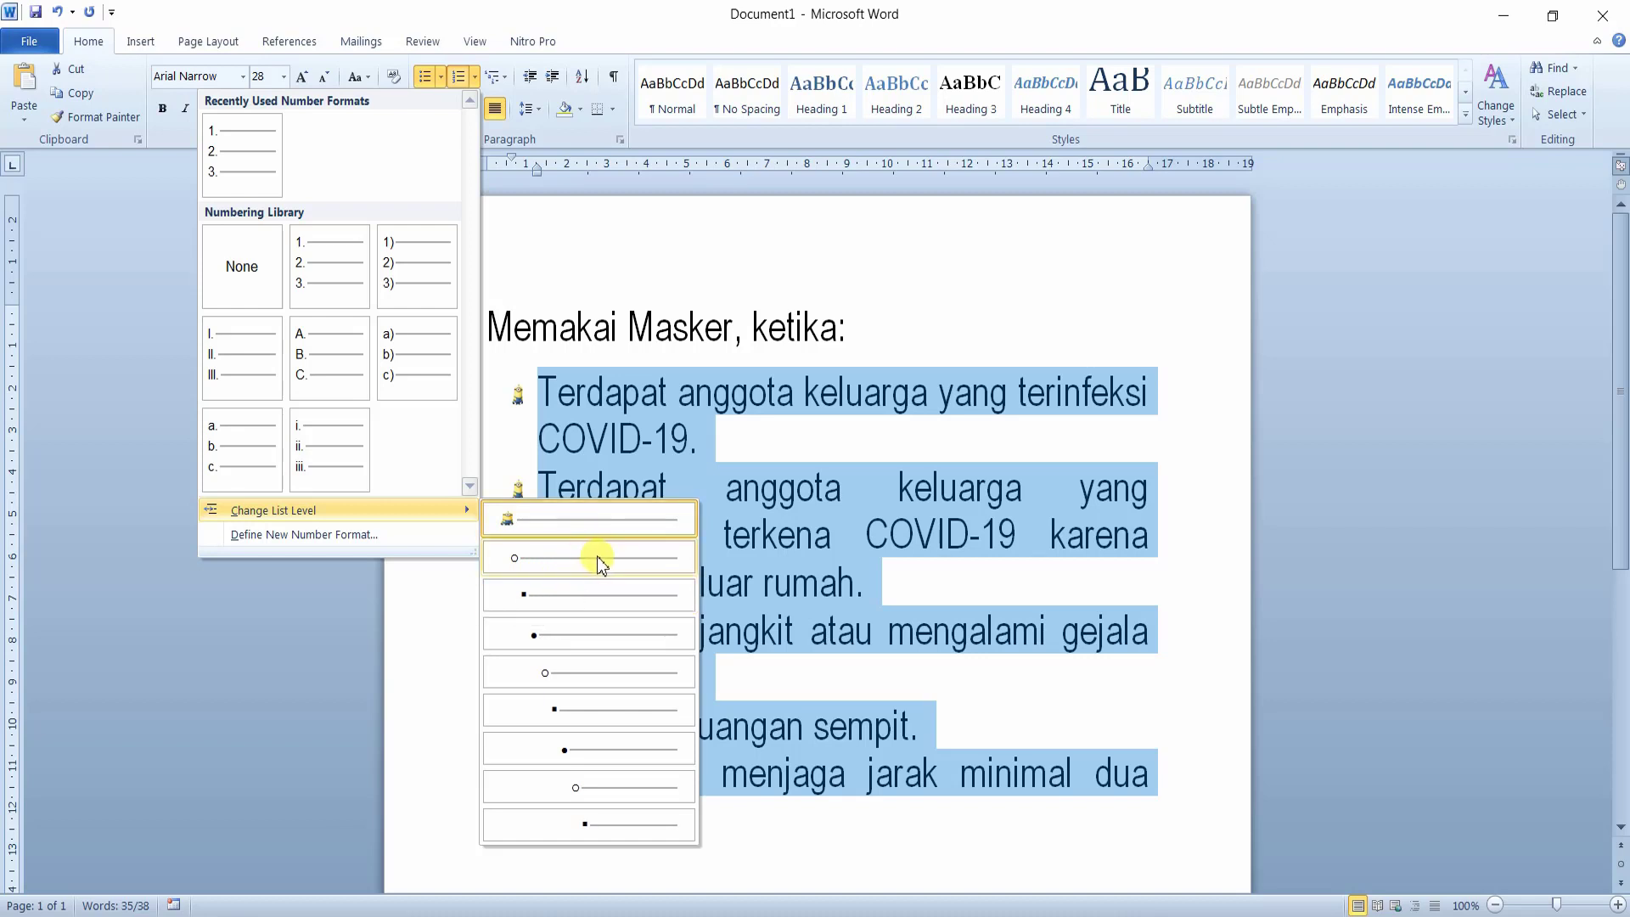
{"action": "left_click", "coordinate": [852, 339]}
{"action": "left_click", "coordinate": [852, 340]}
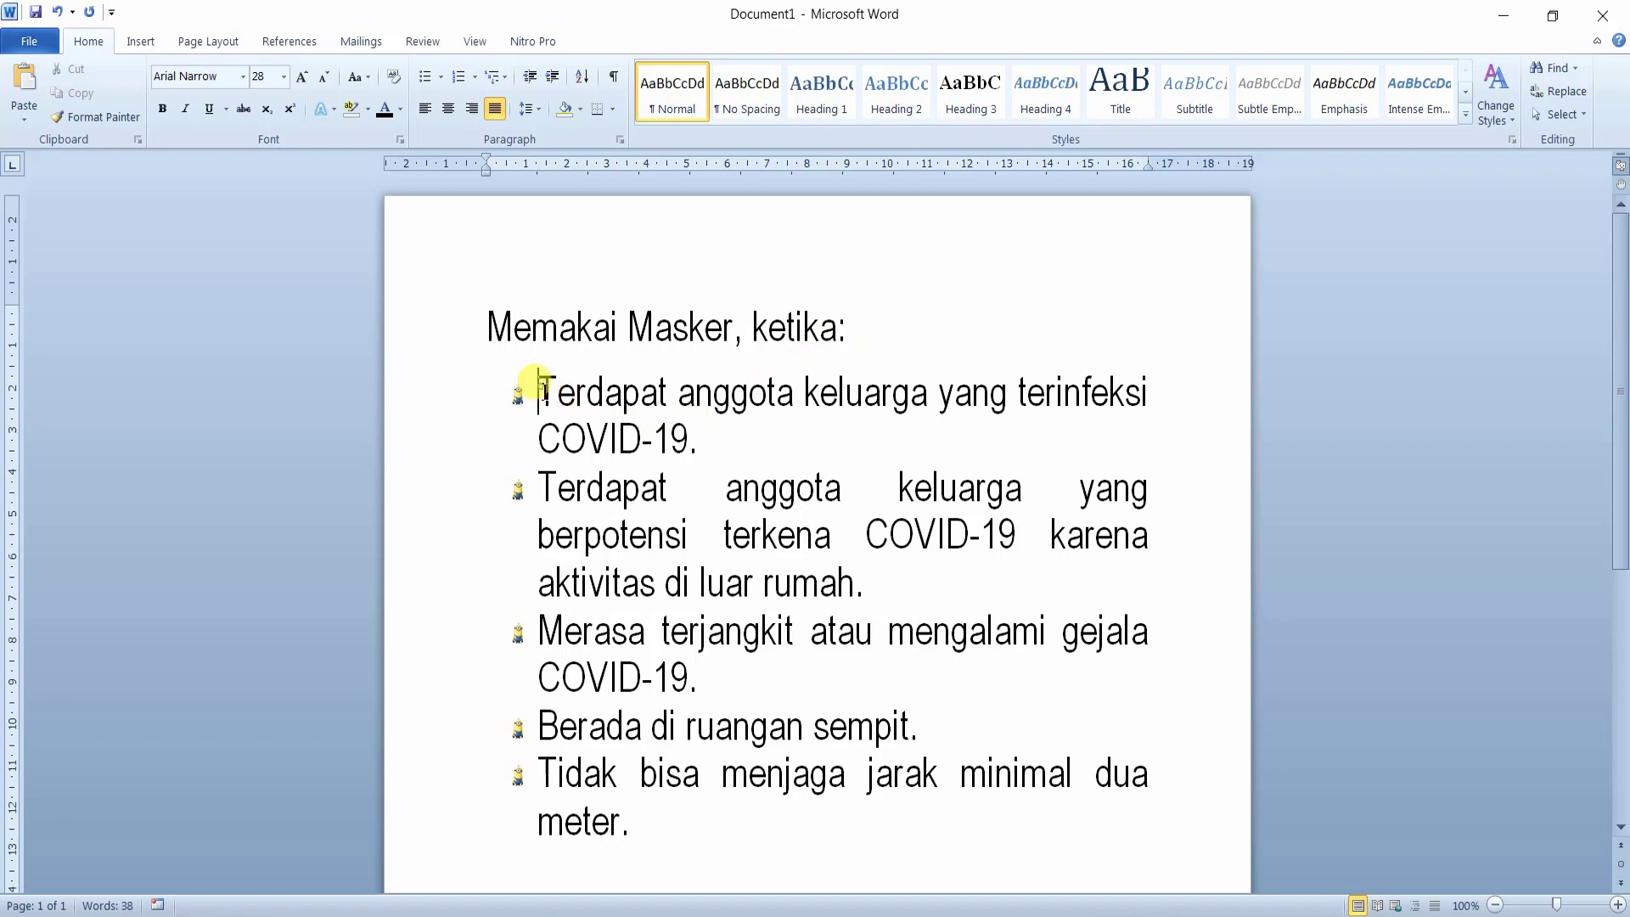
{"action": "left_click_drag", "start_coordinate": [538, 379], "coordinate": [717, 807]}
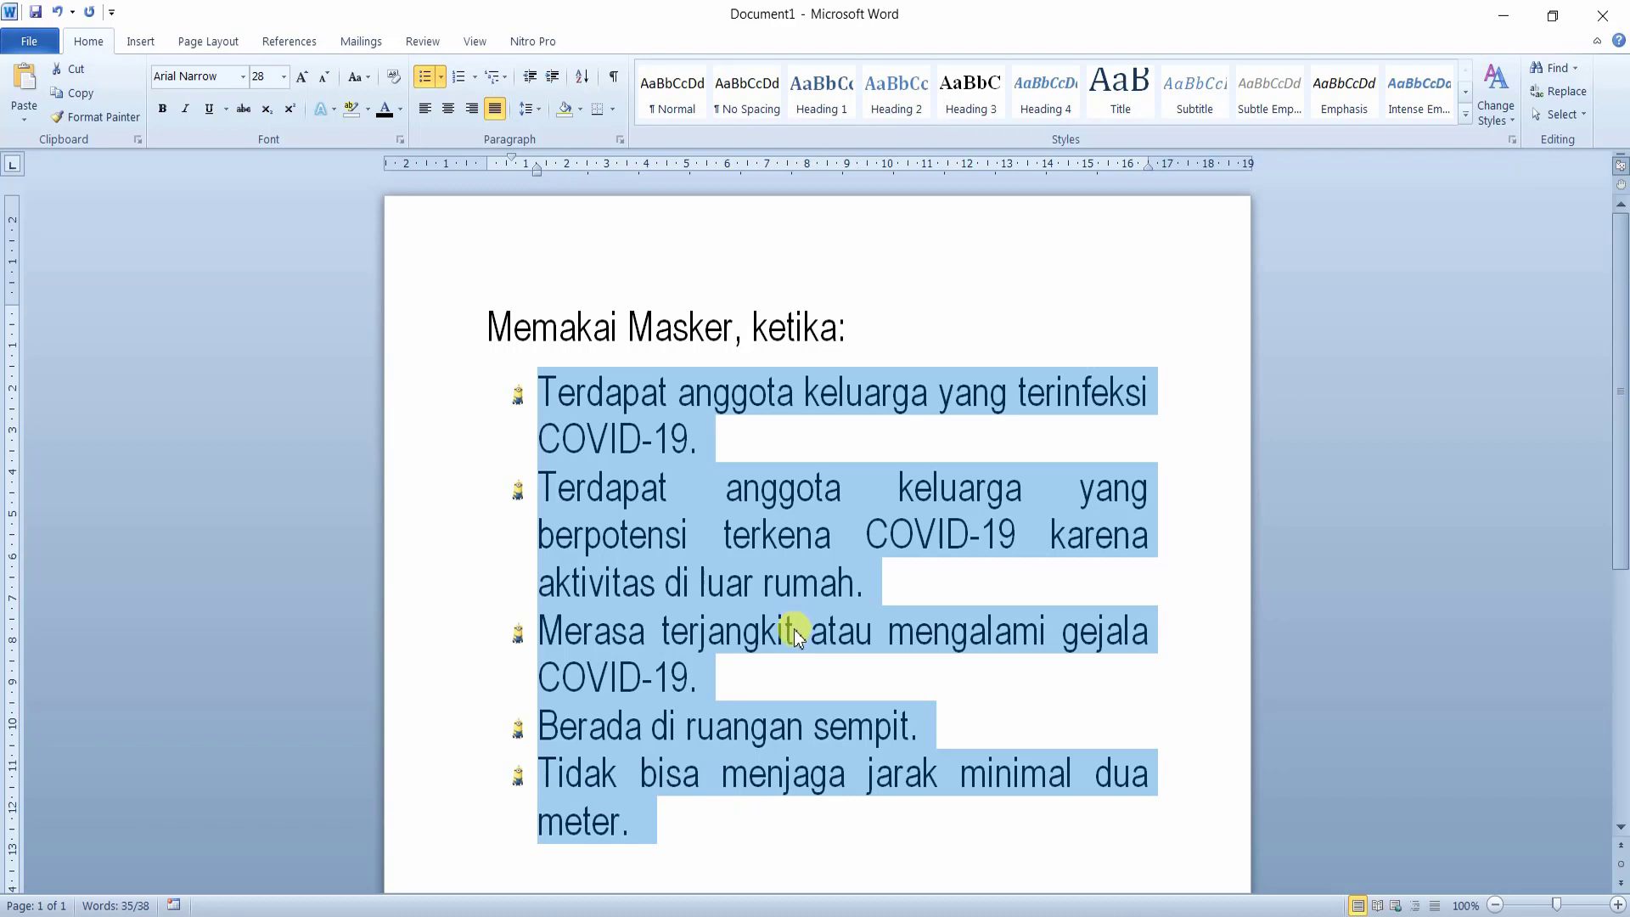
{"action": "left_click", "coordinate": [910, 586]}
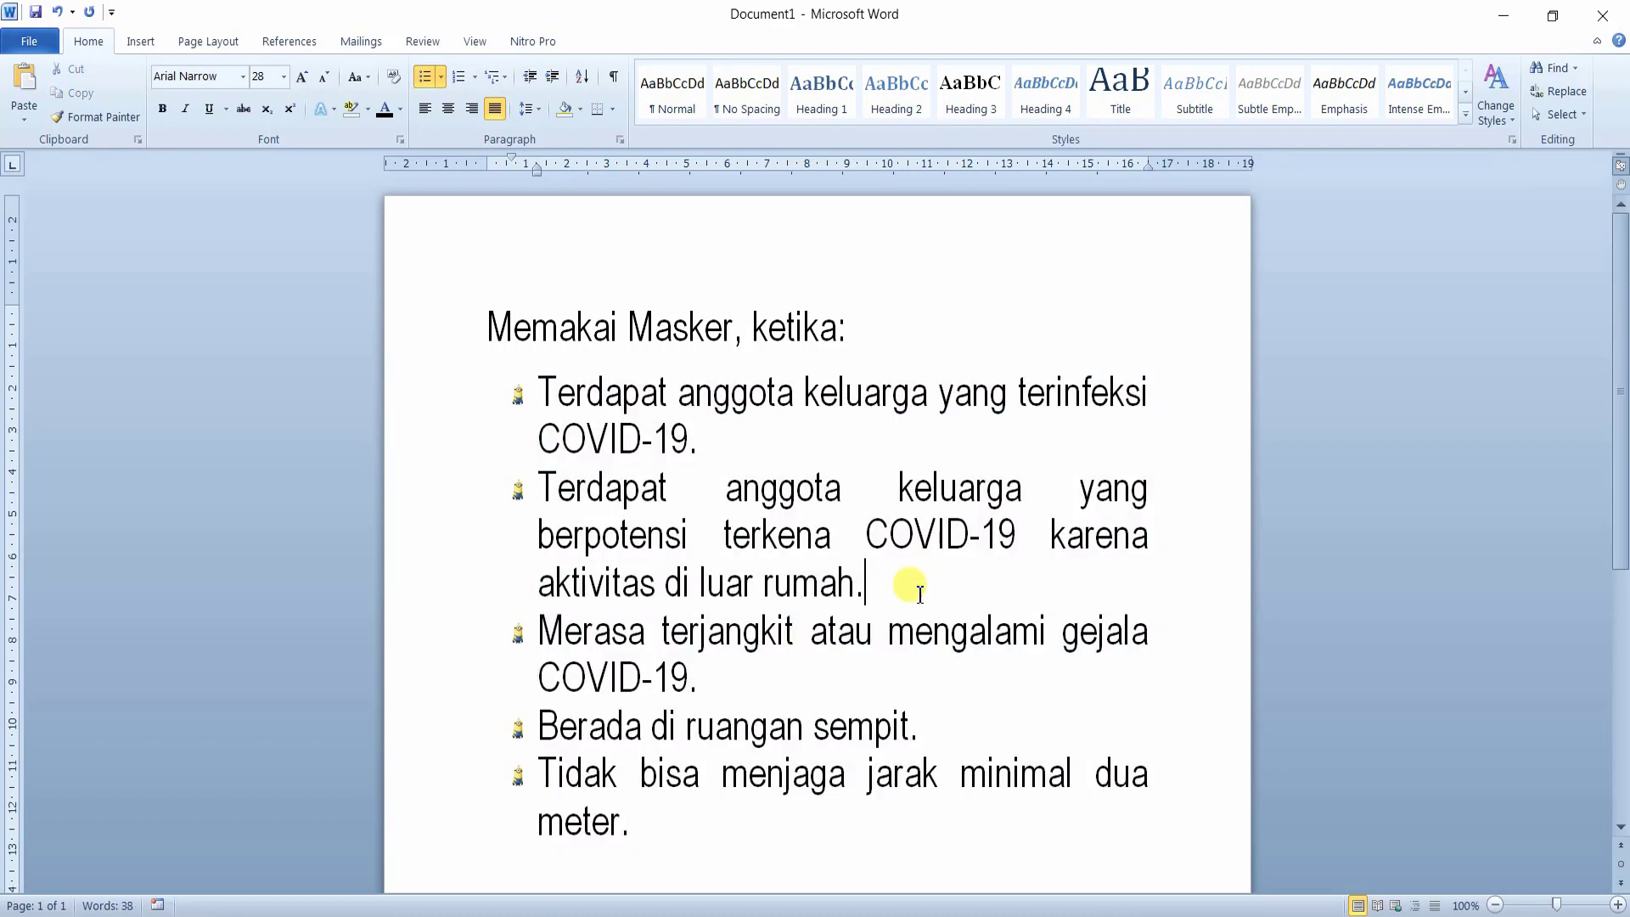